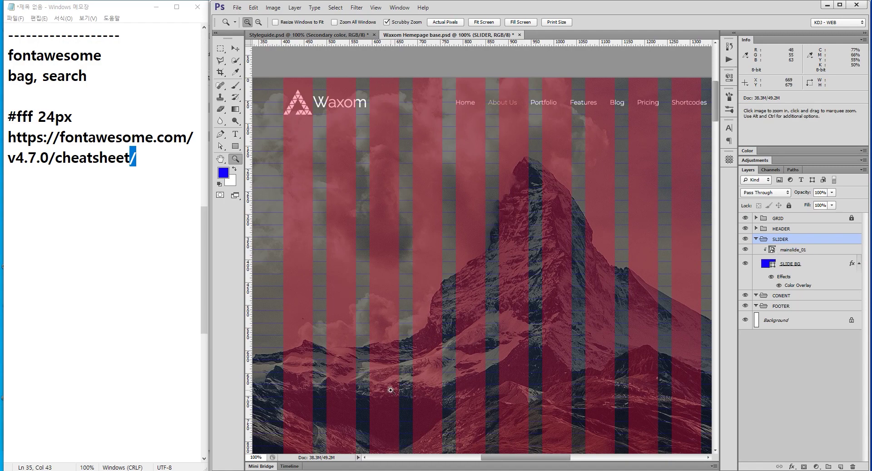
- Switch to the browser and look through the three slides of the Waxom page's main slider
left_click(299, 470)
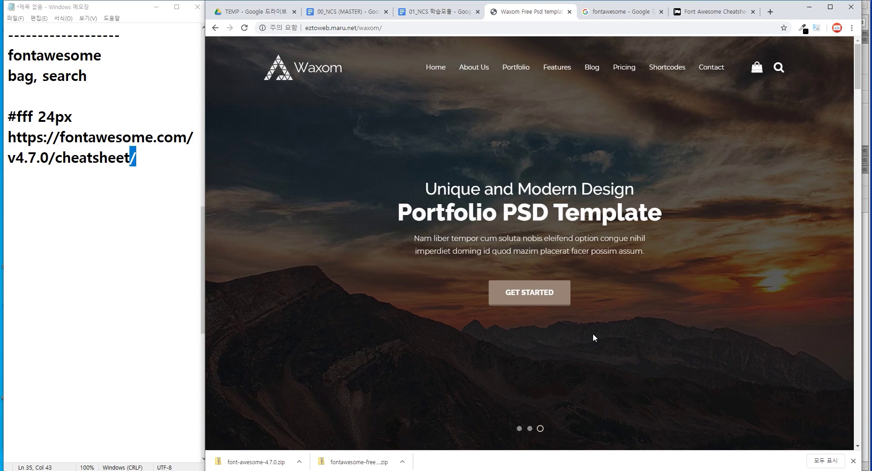
left_click(529, 429)
left_click(520, 429)
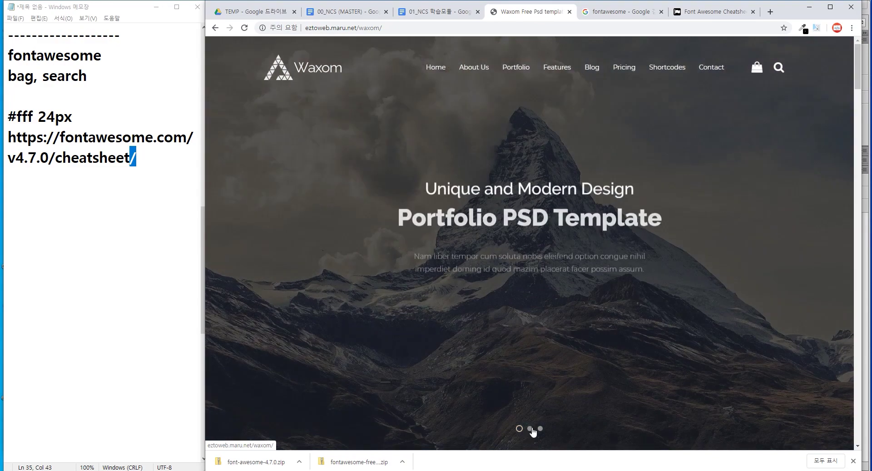
left_click(530, 428)
left_click(541, 429)
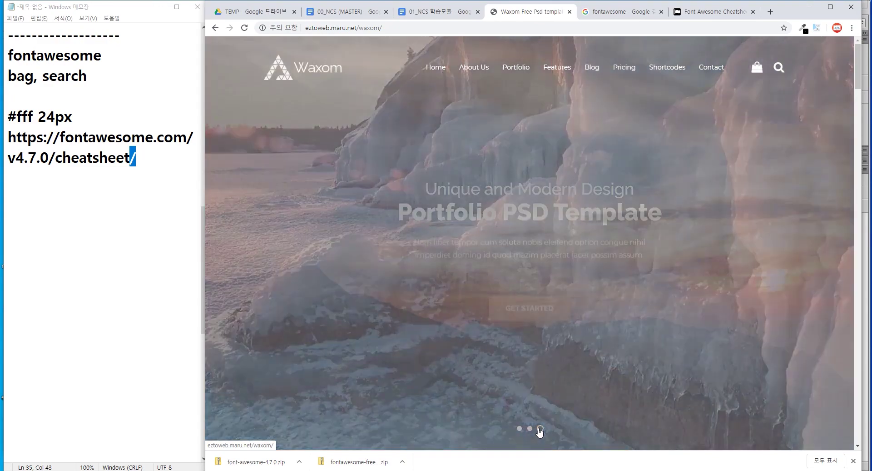
left_click(520, 429)
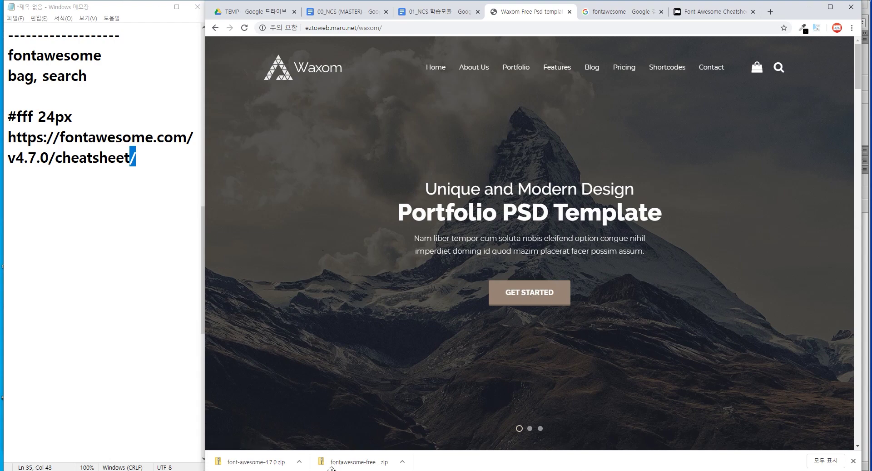
- Switch back to Photoshop, select the mainslide_01 layer and show the homepage design at 50% zoom
key("alt+Tab")
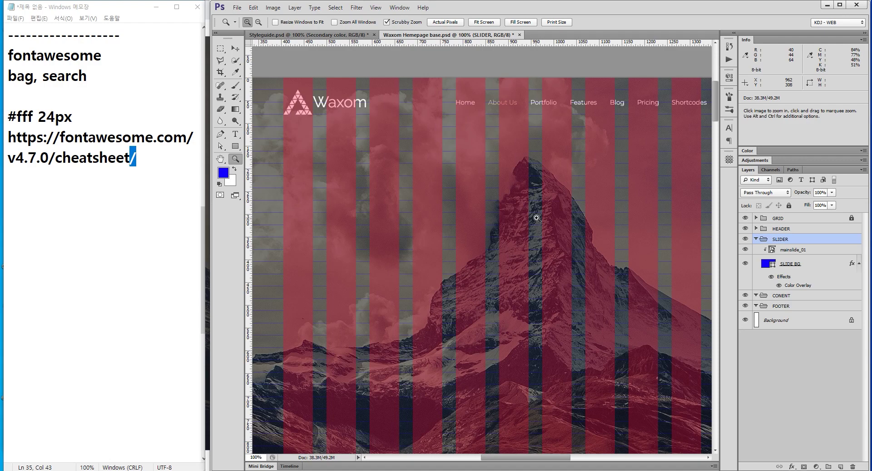
left_click(799, 250)
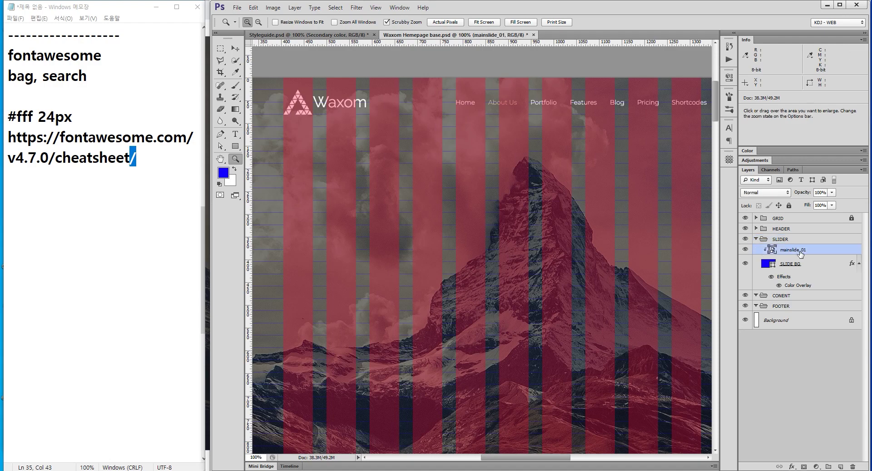
left_click(840, 5)
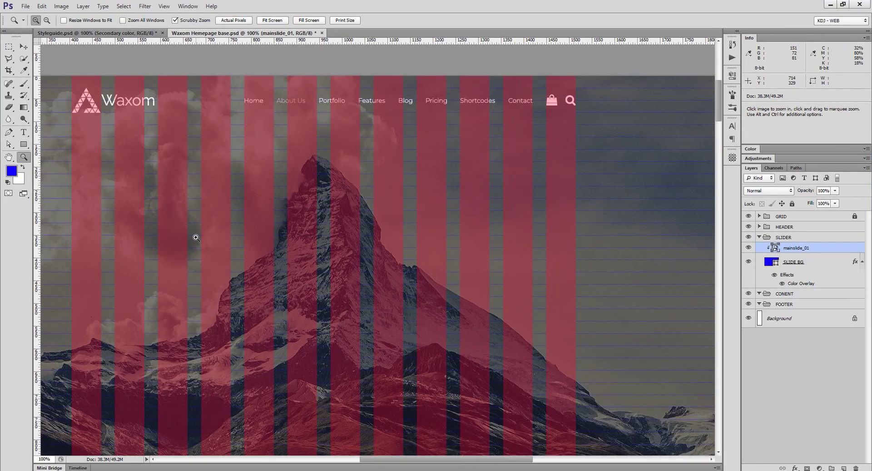
key("ctrl+minus")
key("ctrl+minus")
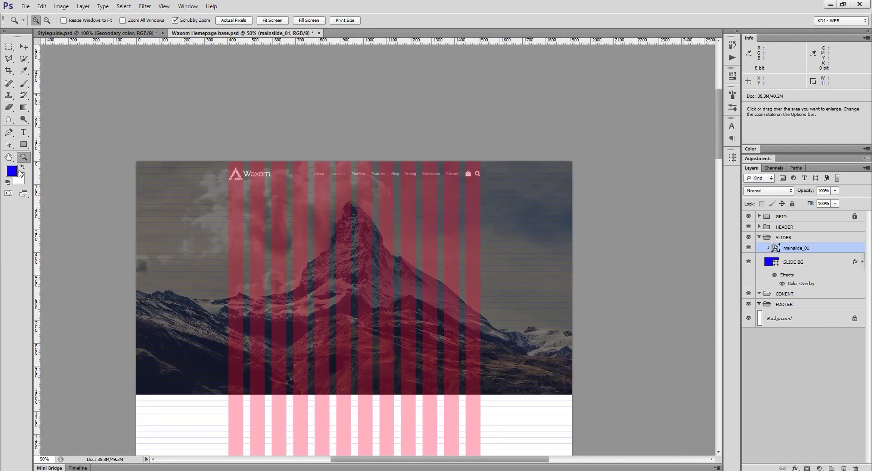
left_click(11, 170)
- Resize the browser window showing the Waxom page to examine how the slider content adapts, comparing it with the Photoshop layout
key("alt+Tab")
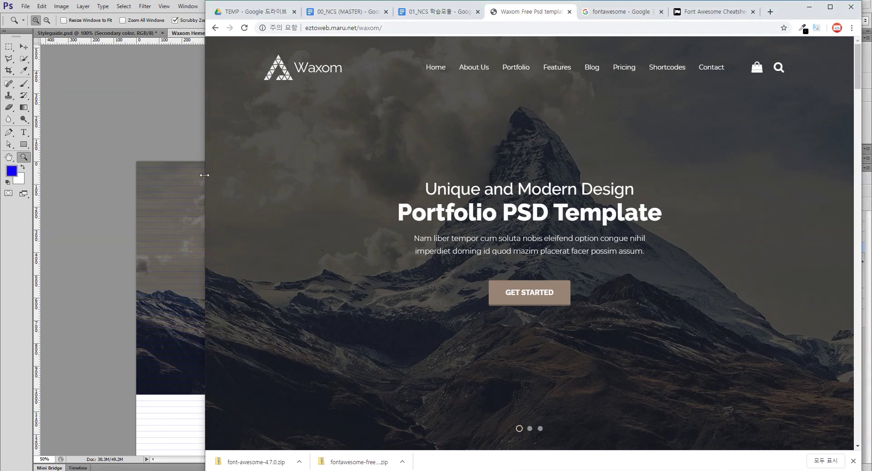
left_click_drag(205, 175, 3, 149)
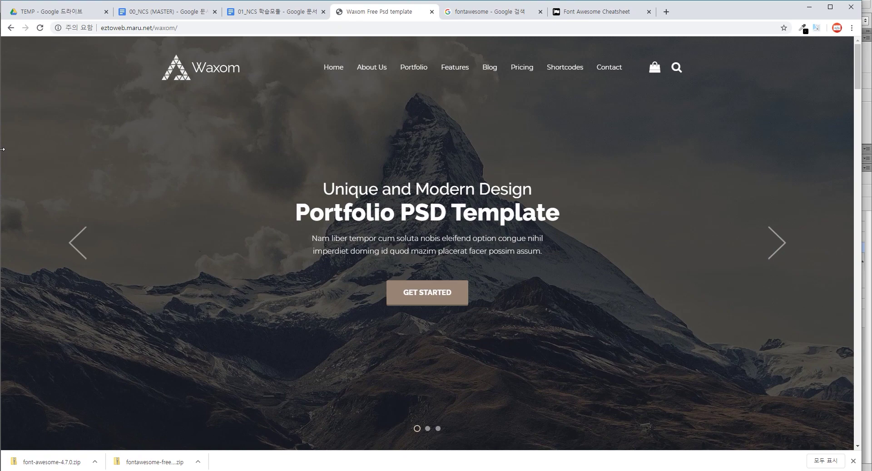
left_click_drag(2, 149, 303, 125)
left_click_drag(533, 3, 533, 144)
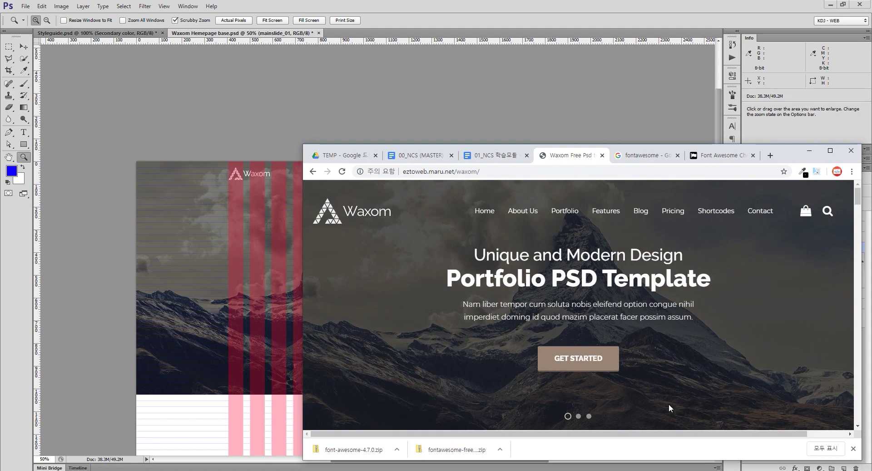
scroll(669, 405, "down", 5)
scroll(696, 414, "up", 5)
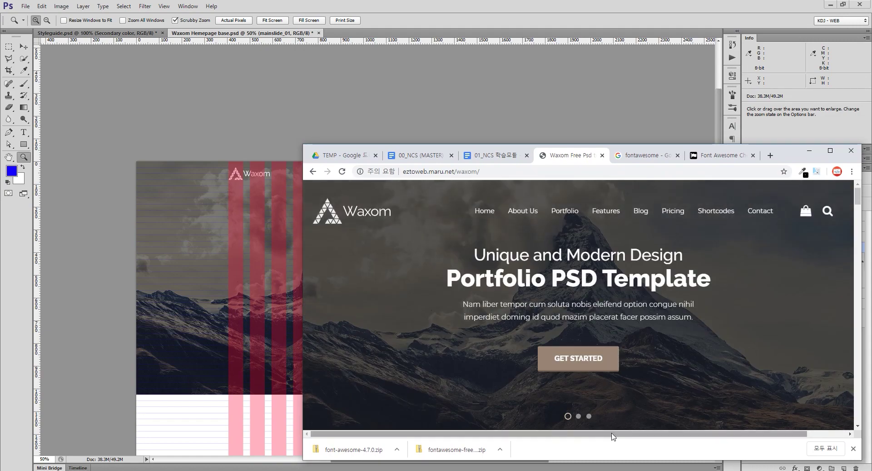
left_click_drag(612, 144, 641, 1)
left_click(239, 34)
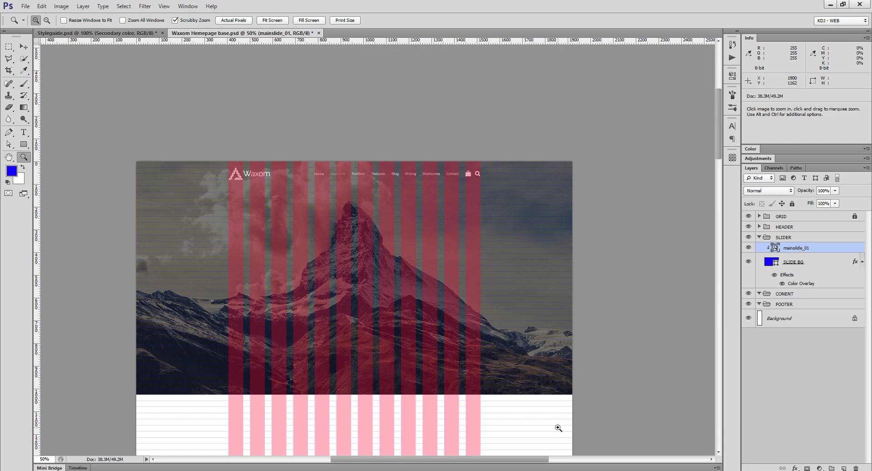
key("alt+Tab")
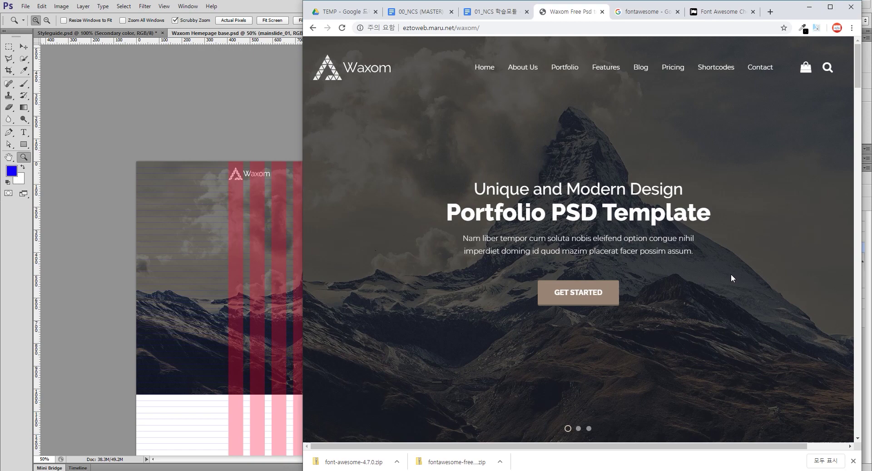
key("alt+Tab")
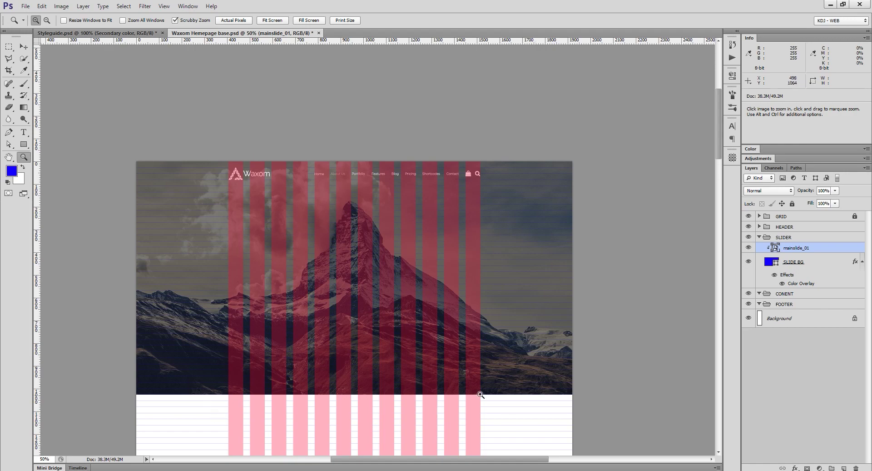
key("ctrl")
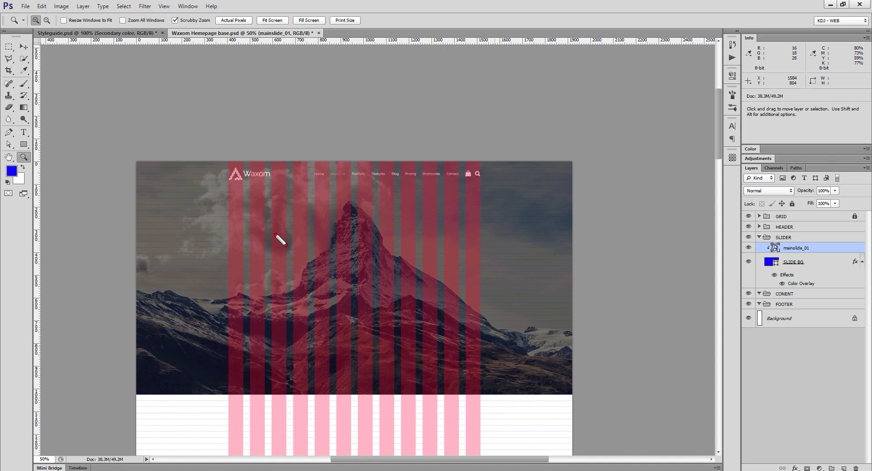
left_click_drag(229, 193, 482, 327)
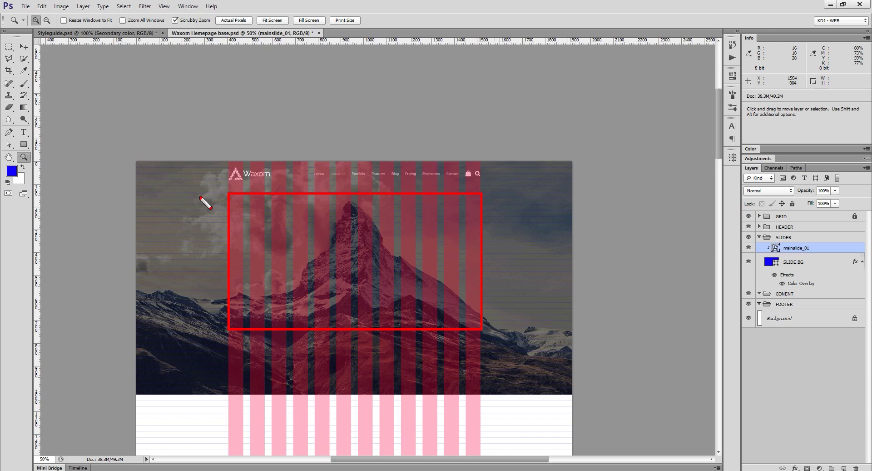
key("Escape")
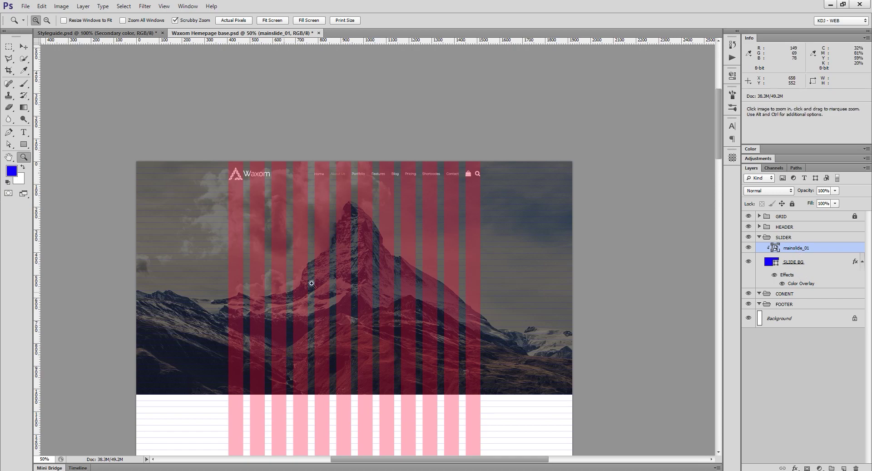
- Copy the dashed separator line in the Notepad notes and paste it below the fontawesome cheatsheet URL
left_click(844, 4)
left_click(155, 189)
left_click_drag(127, 40, 9, 41)
key("ctrl+c")
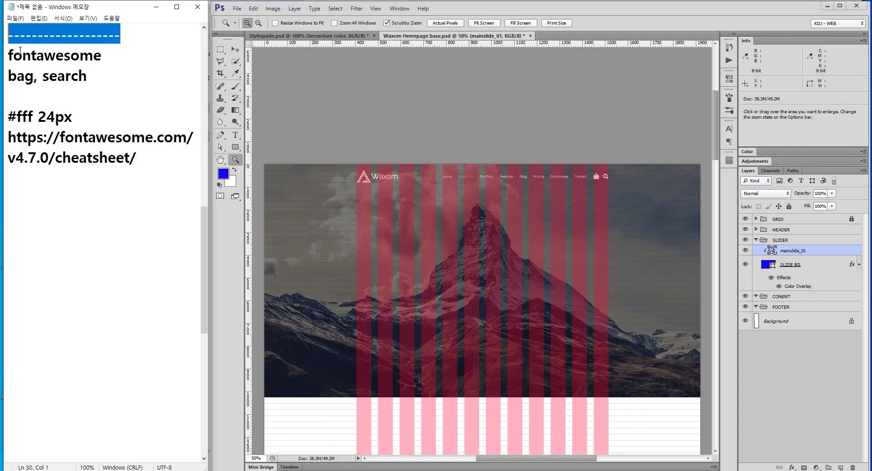
left_click(170, 162)
key("Return")
key("Return")
key("ctrl+v")
key("Return")
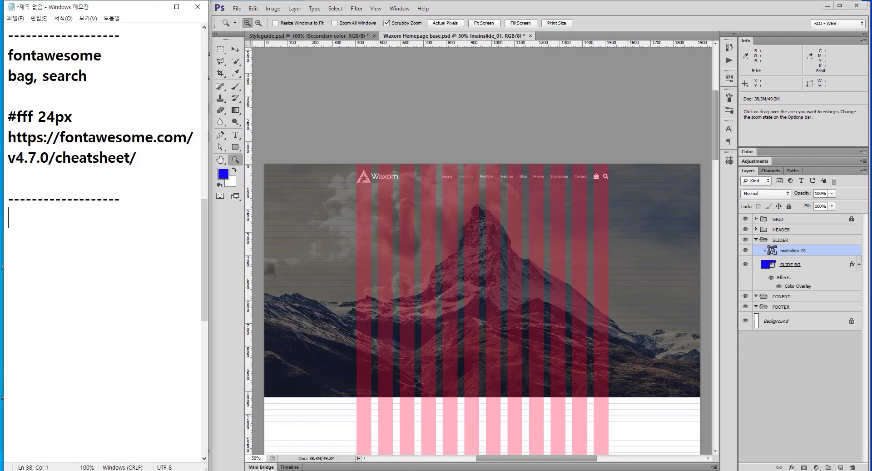
- Add the heading "slogan" below the new separator in the notes, followed by an empty line
type("sligan")
key("BackSpace")
key("BackSpace")
key("BackSpace")
key("BackSpace")
type("ogan")
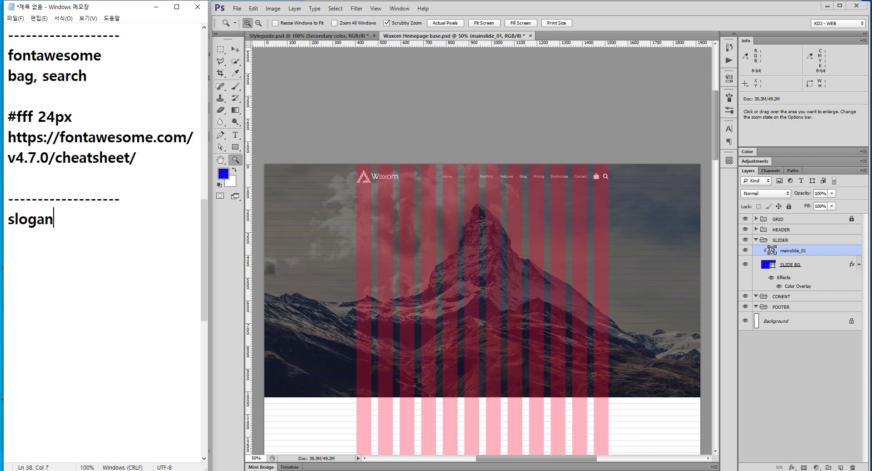
key("Return")
- Create a layer group named SLOGAN inside the SLIDER group above mainslide_01 and keep it selected
left_click(827, 466)
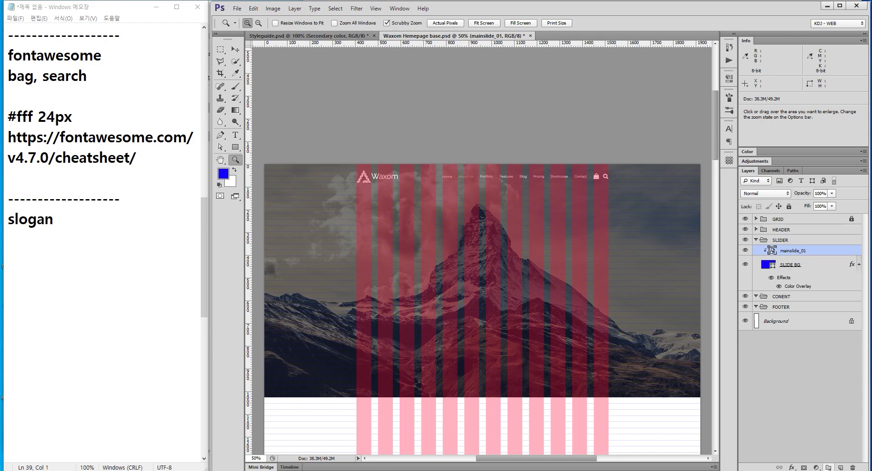
key("ctrl+g")
double_click(787, 250)
type("SLI")
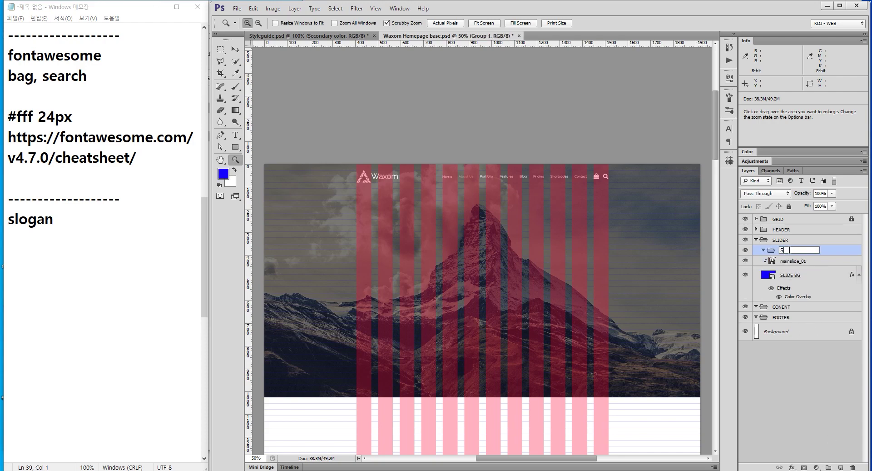
type("OGAN")
key("Return")
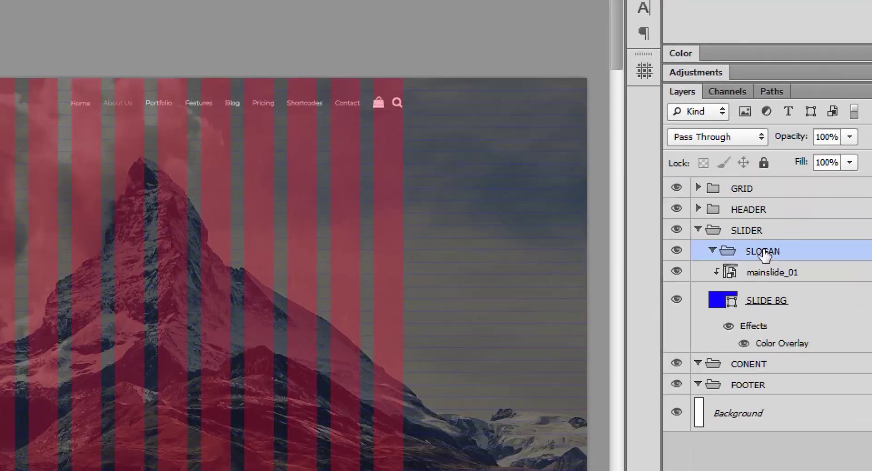
left_click(777, 273)
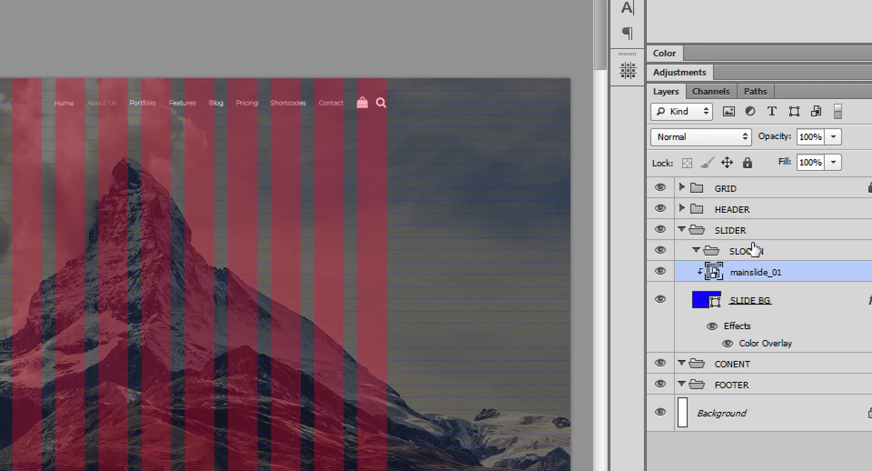
left_click(754, 252)
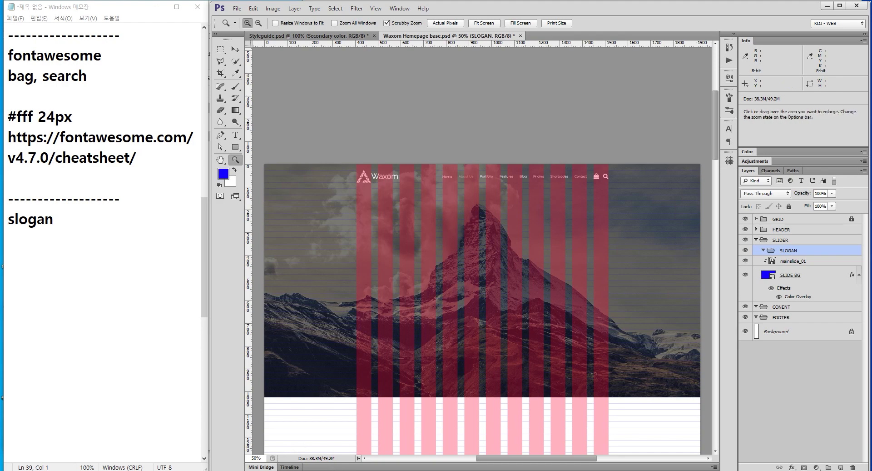
- Switch to the browser and examine the slogan text on the Waxom slider
key("alt+Tab")
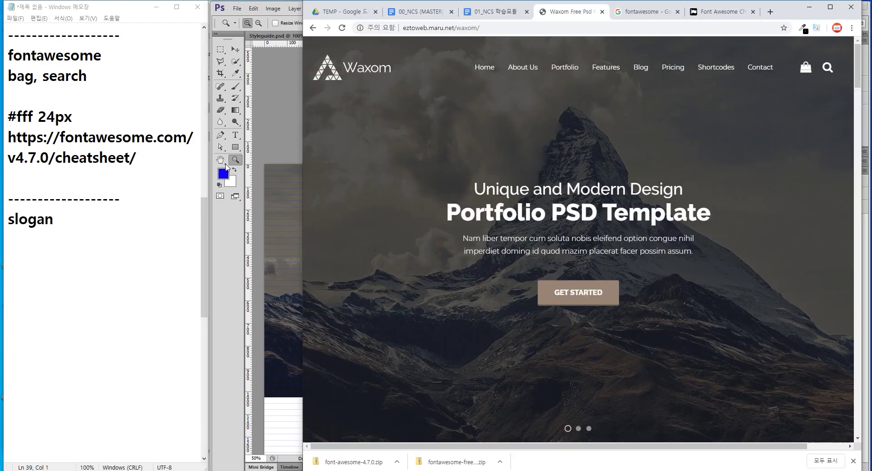
left_click(109, 157)
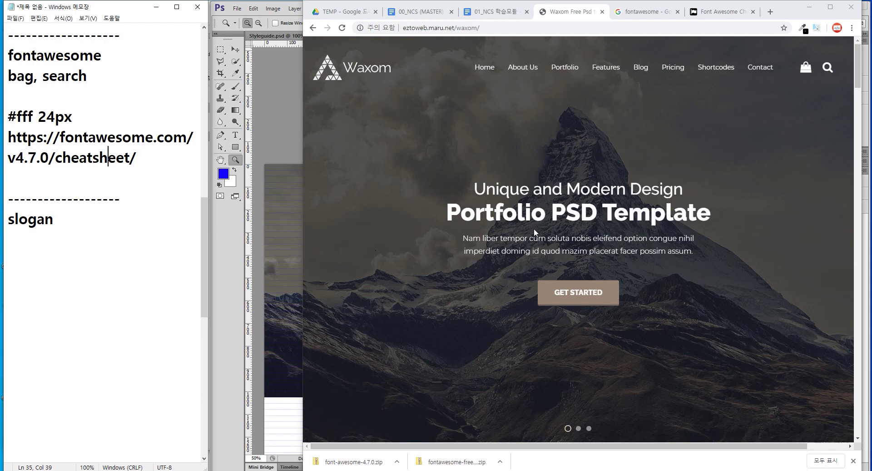
left_click_drag(454, 217, 686, 220)
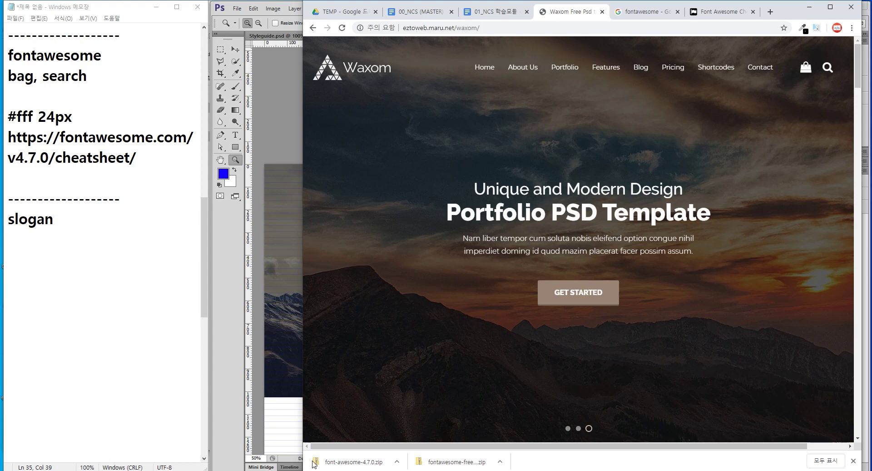
- Switch back to Photoshop, open the Styleguide.psd document and select the Main title text layer in its TYPOGRAPHY section
left_click(413, 470)
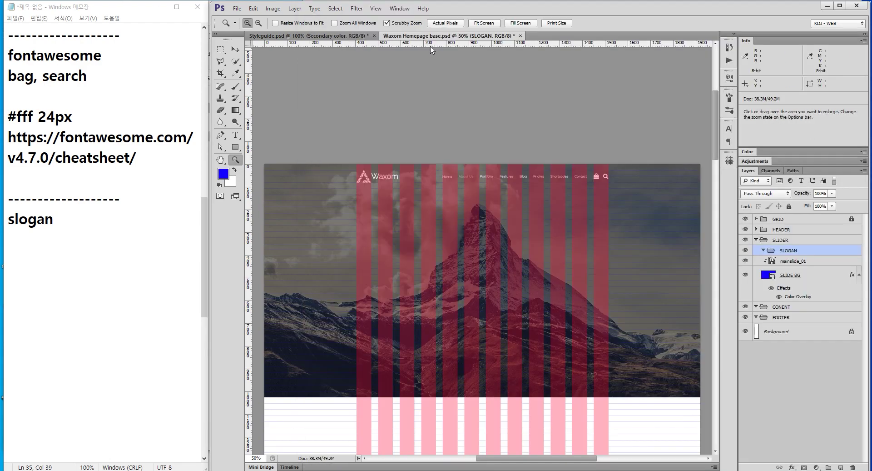
left_click(840, 6)
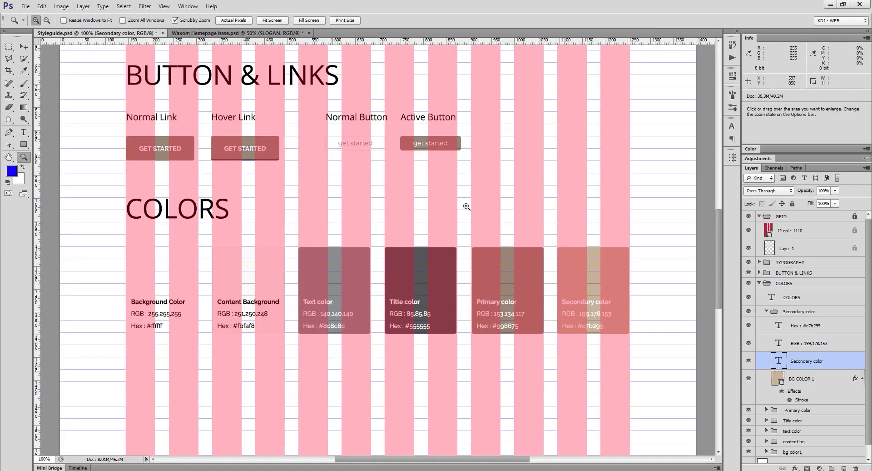
left_click_drag(266, 134, 474, 321)
left_click_drag(472, 149, 397, 314)
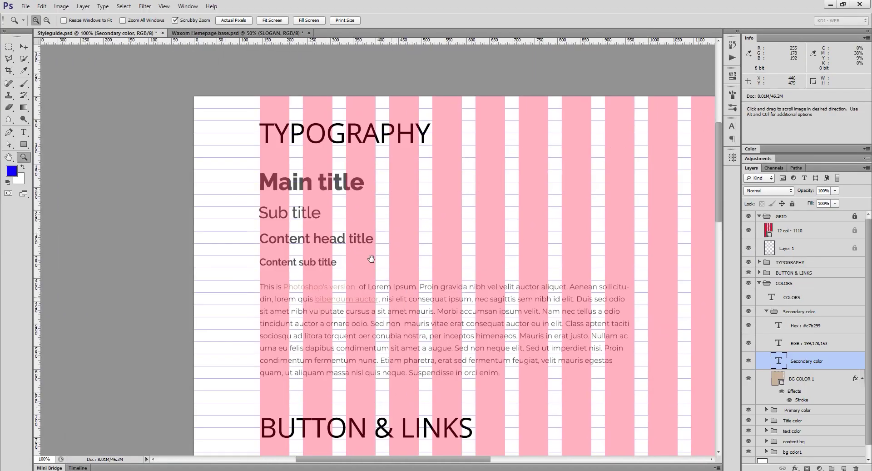
key("v")
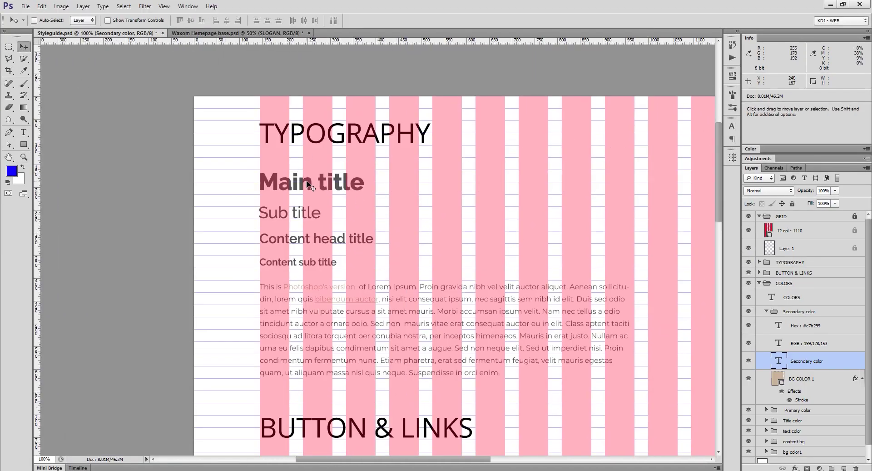
left_click(312, 187, "ctrl")
- Toggle the Main title layer's visibility to check which text it is, leaving it visible
left_click(748, 348)
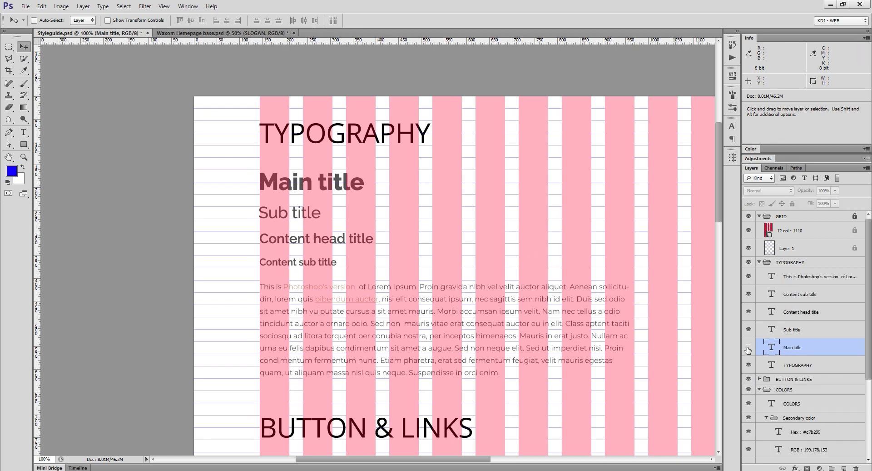
left_click(748, 348)
left_click(748, 348)
left_click(748, 348)
left_click(749, 348)
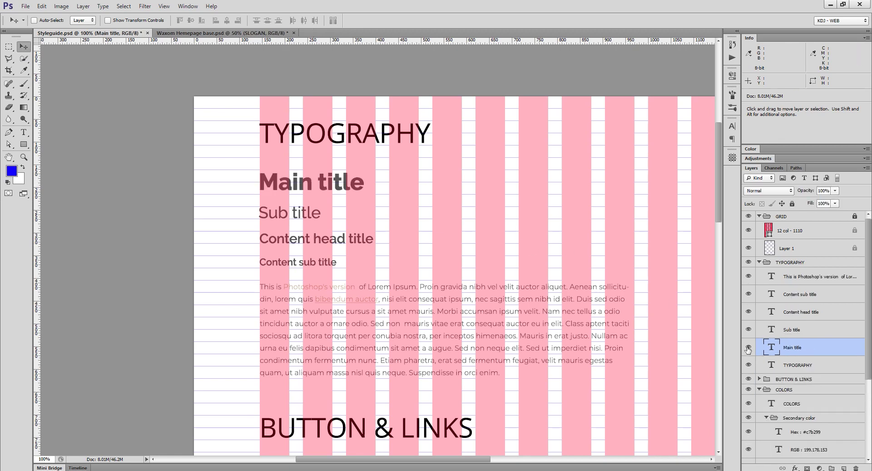
- Toggle the Sub title layer's visibility to check which text it is, leaving it visible
left_click(749, 330)
left_click(749, 330)
left_click(748, 330)
left_click(749, 329)
- Select the body paragraph, Sub title and Main title text layers together in the TYPOGRAPHY group
left_click(804, 278)
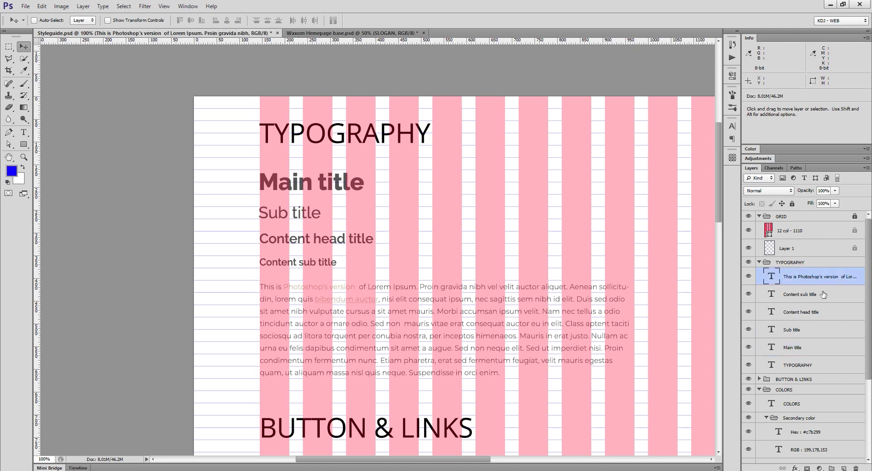
left_click(798, 334, "ctrl")
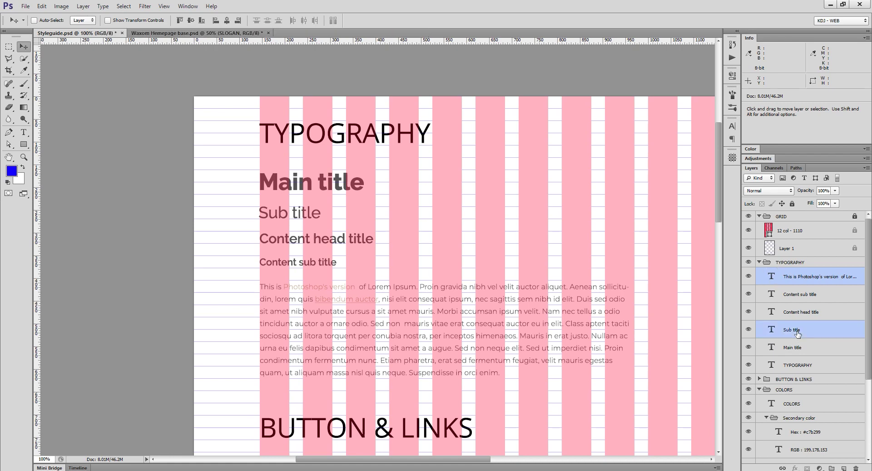
left_click(791, 352, "ctrl")
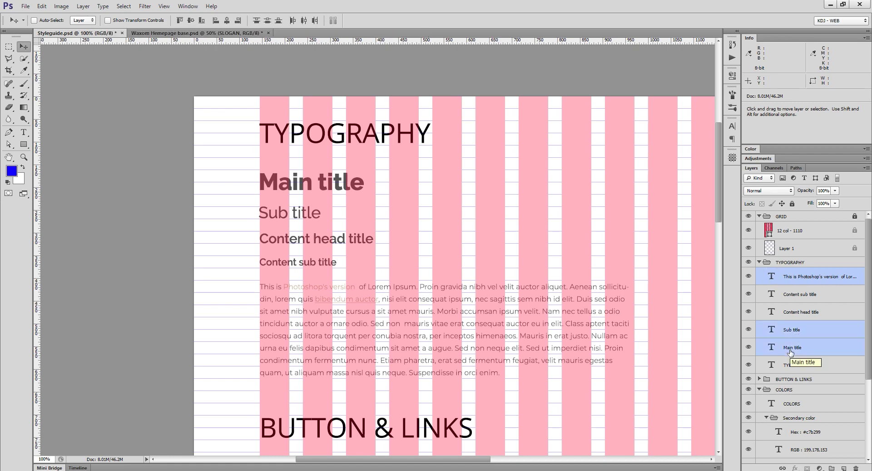
left_click_drag(785, 267, 832, 287)
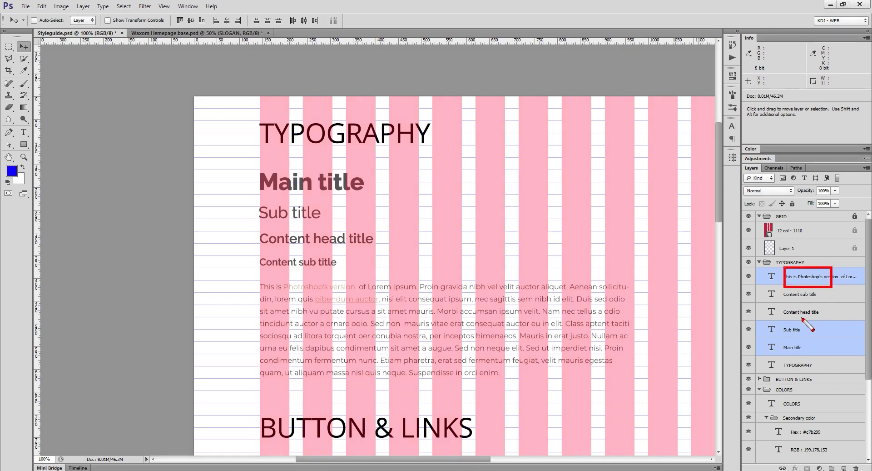
left_click_drag(803, 318, 832, 351)
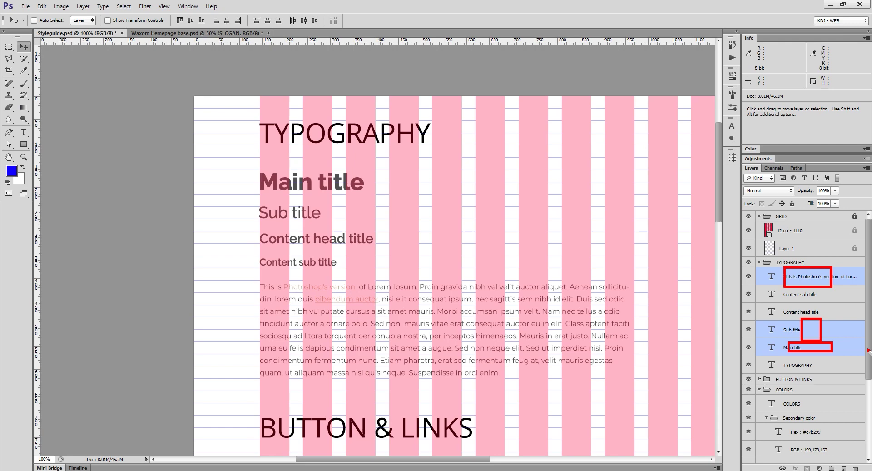
key("Escape")
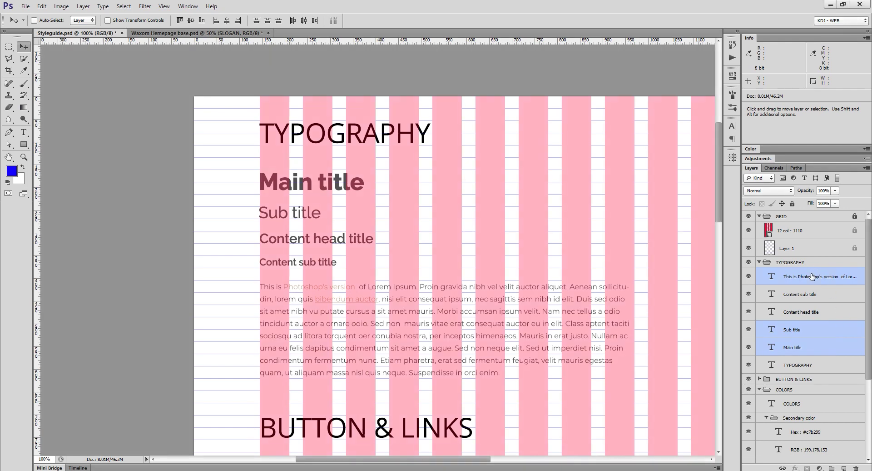
- Duplicate the three selected text layers into the Waxom Hemepage base.psd document
right_click(812, 330)
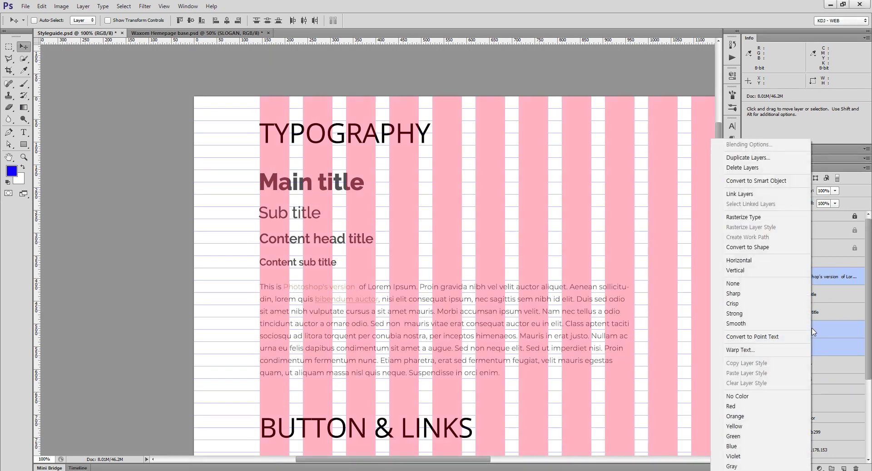
left_click(752, 157)
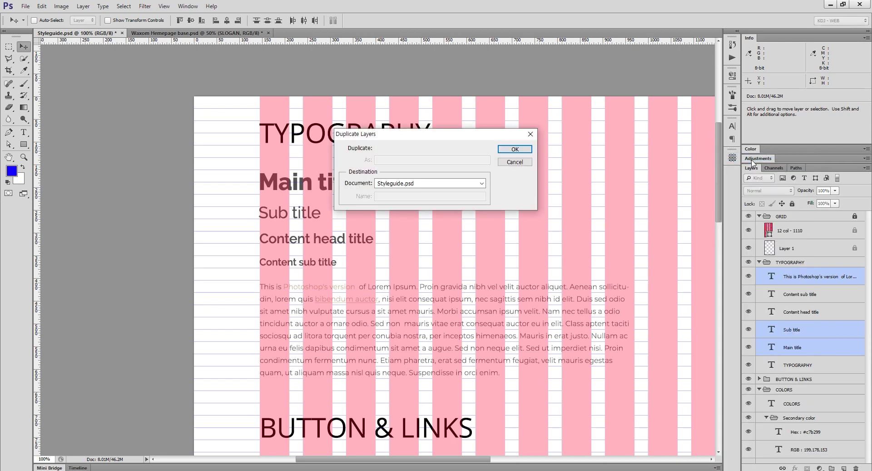
left_click(389, 184)
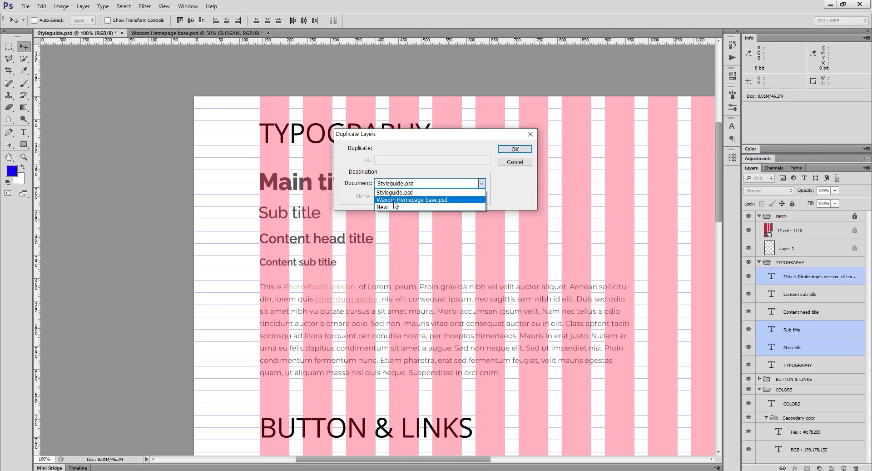
left_click(394, 200)
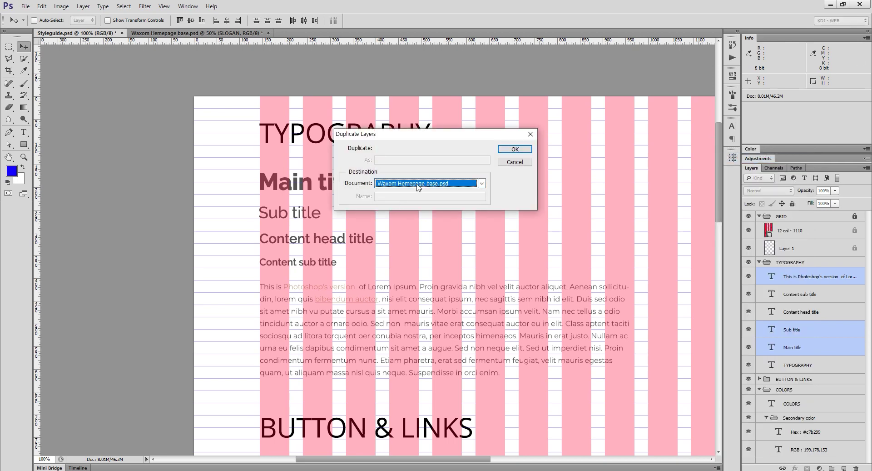
left_click(508, 149)
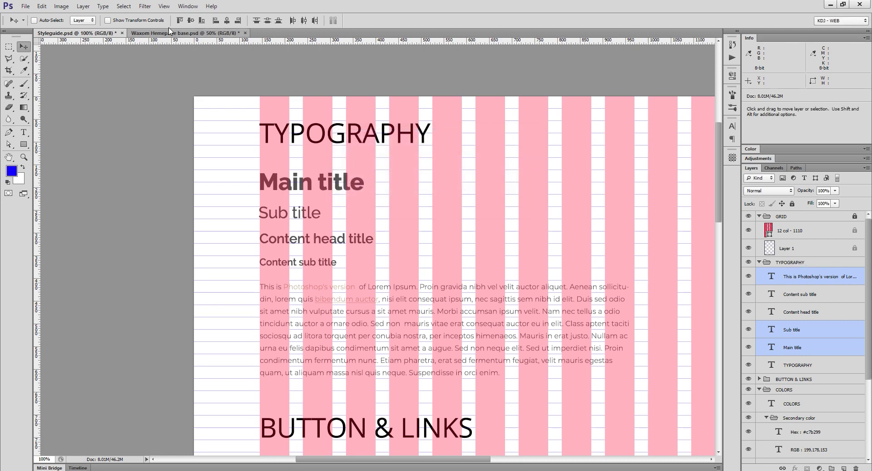
- In Waxom Hemepage base.psd, put the three duplicated text layers into the SLOGAN group and shift them toward the middle of the slide
left_click(186, 33)
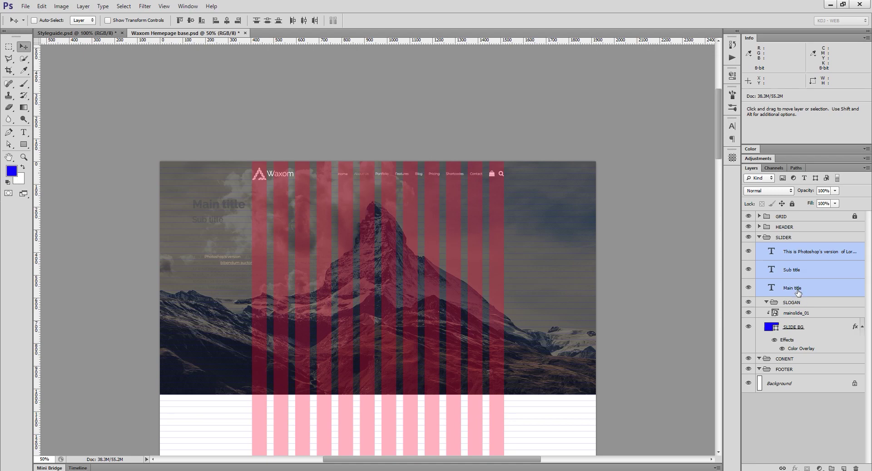
mouse_move(798, 292)
left_mouse_down()
mouse_move(800, 303)
mouse_move(812, 298)
left_mouse_up()
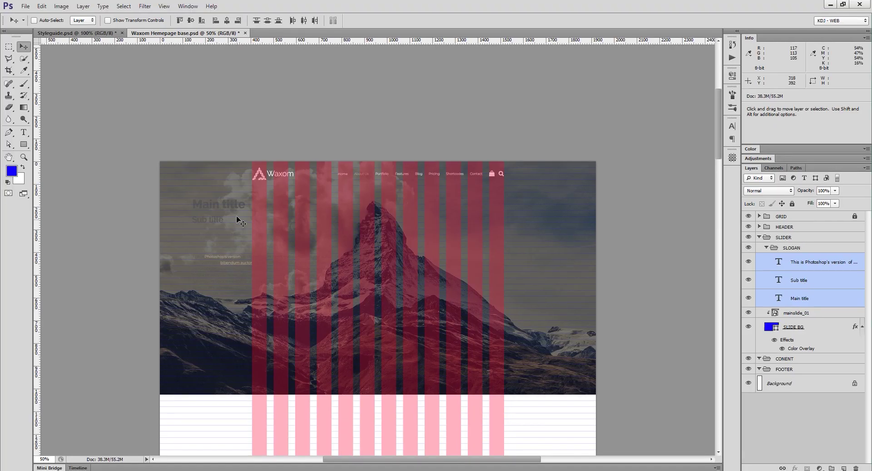
left_click_drag(218, 207, 353, 201)
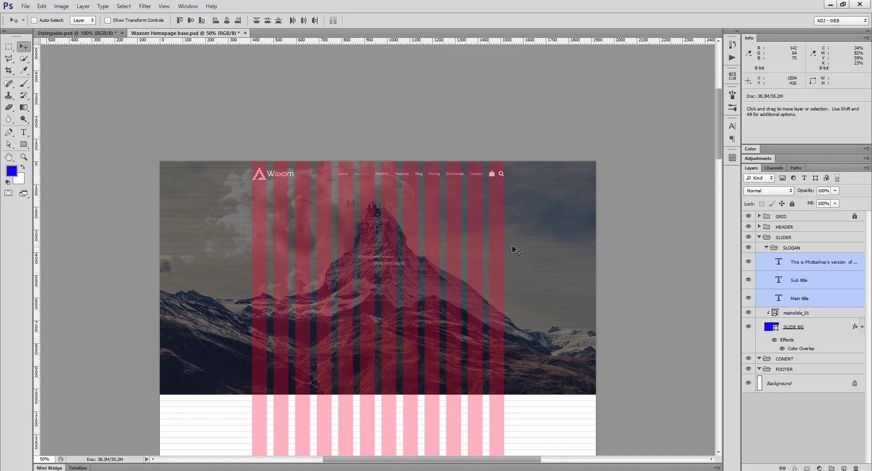
- Set the whole body paragraph's text color to white, ffffff
double_click(780, 262)
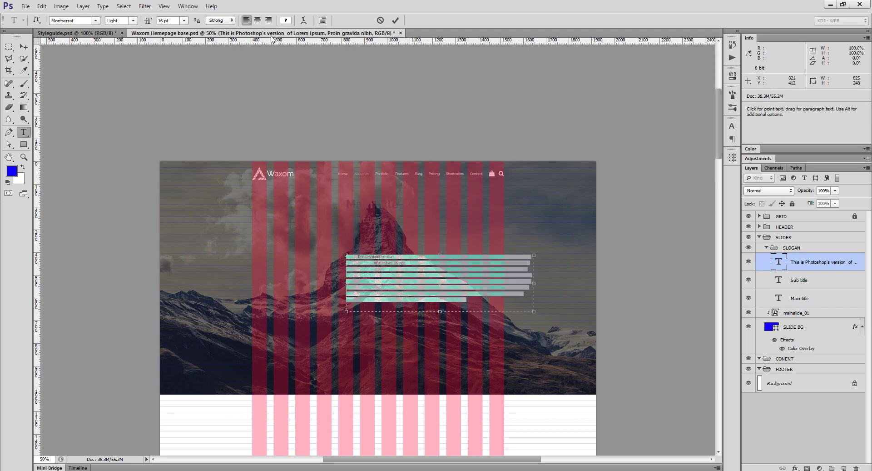
left_click(286, 21)
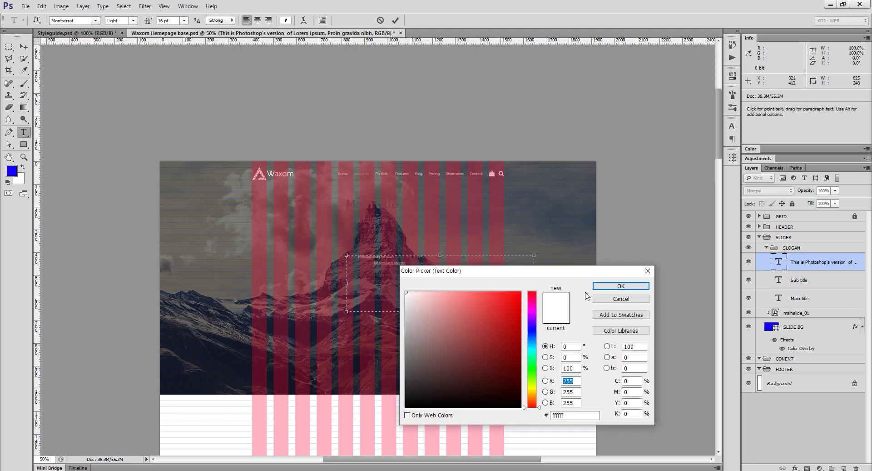
left_click(620, 286)
- Set the Sub title layer's text color to white, ffffff
double_click(779, 280)
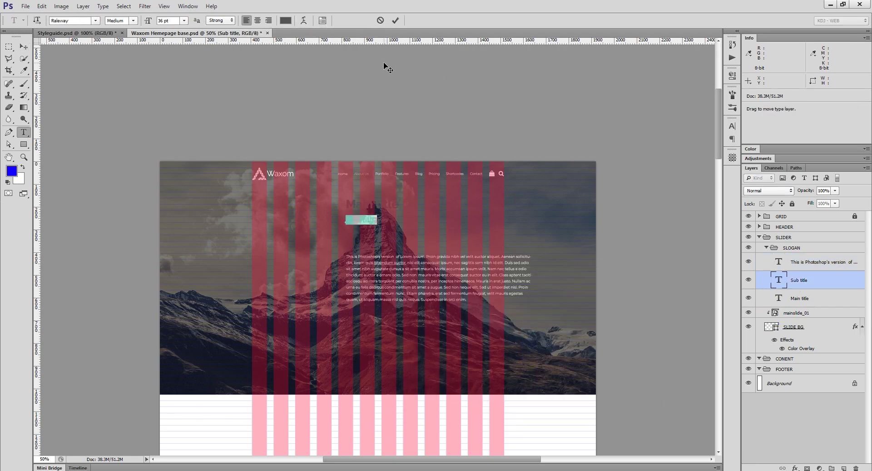
left_click(285, 21)
left_click(407, 292)
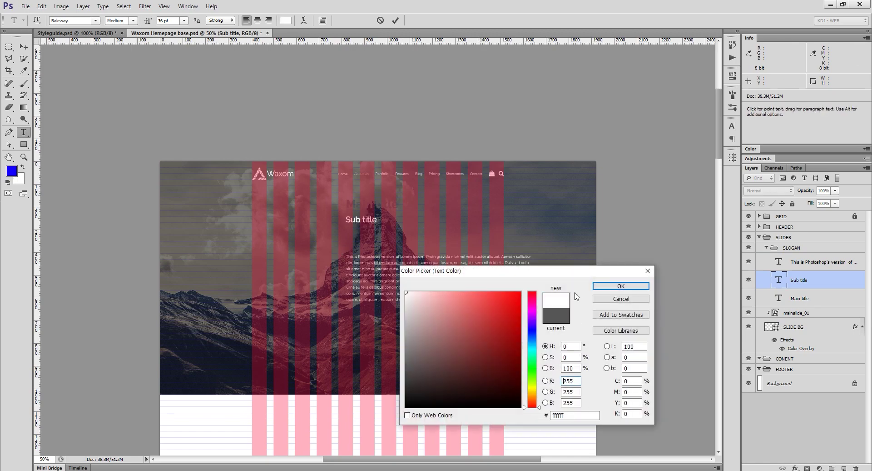
left_click(621, 286)
- Set the Main title layer's text color to white, ffffff, and return to the Move tool
double_click(779, 298)
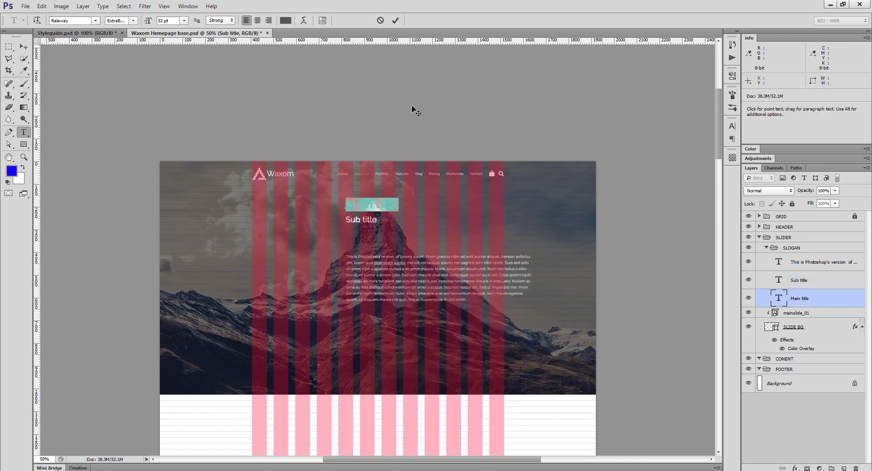
left_click(286, 21)
left_click(406, 292)
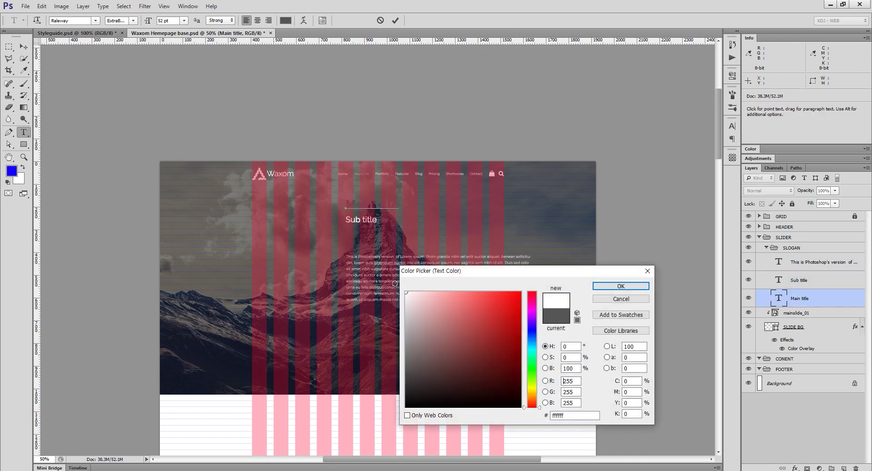
left_click(621, 285)
key("ctrl+Return")
key("v")
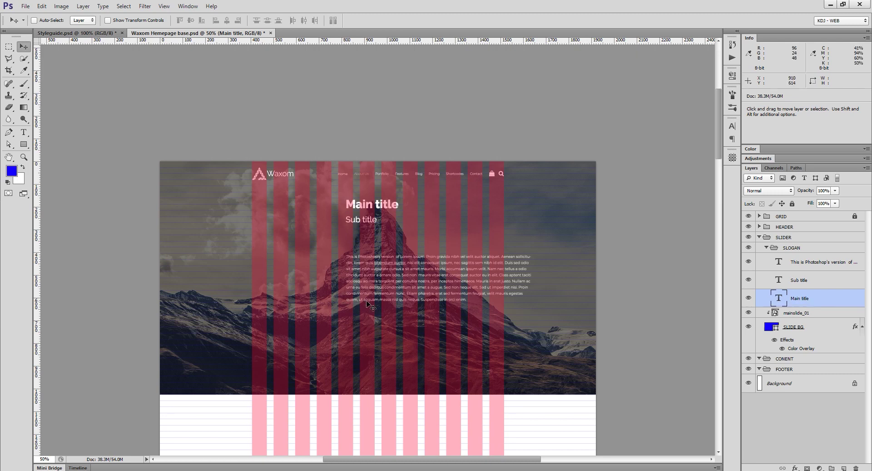
- Switch to the browser and examine how the slogan block is laid out and centered on the Waxom slider
key("alt+Tab")
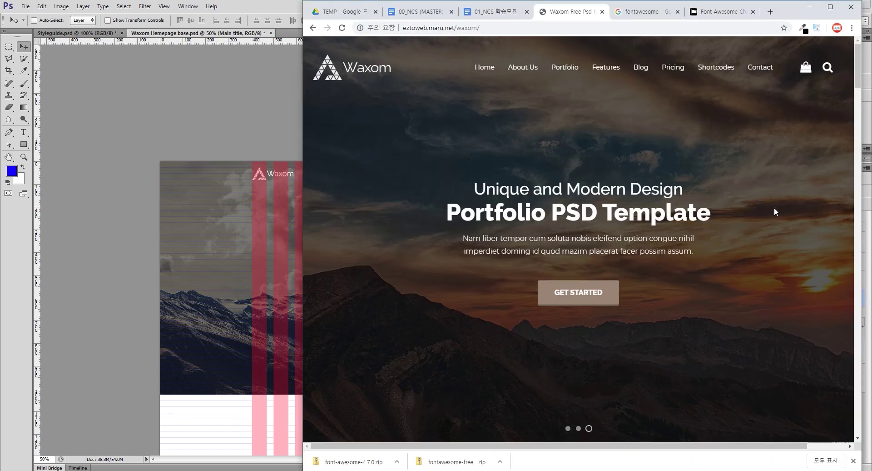
left_click_drag(529, 36, 639, 449)
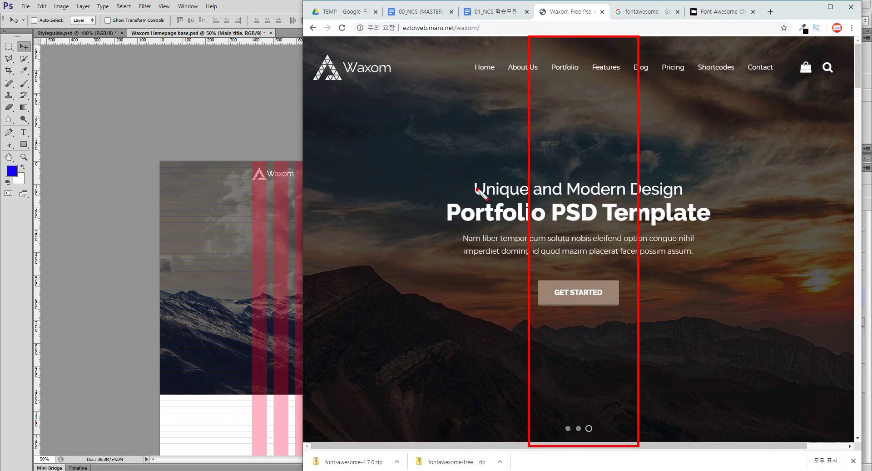
left_click_drag(433, 174, 718, 304)
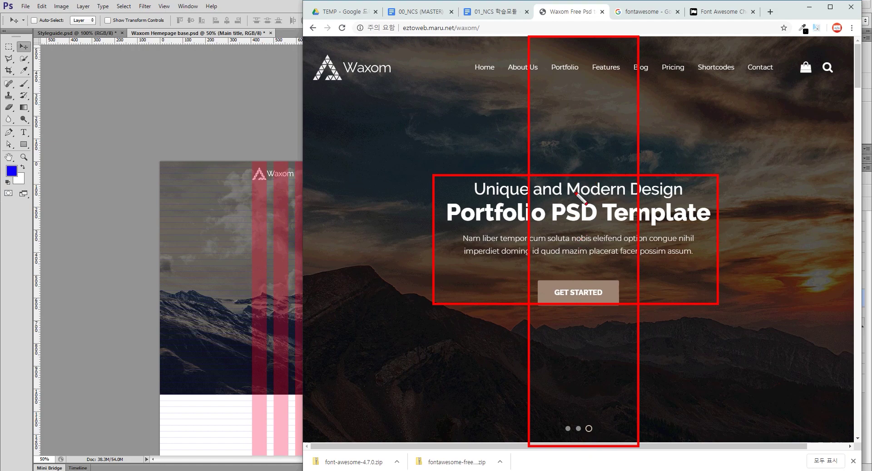
key("Escape")
key("alt+Tab")
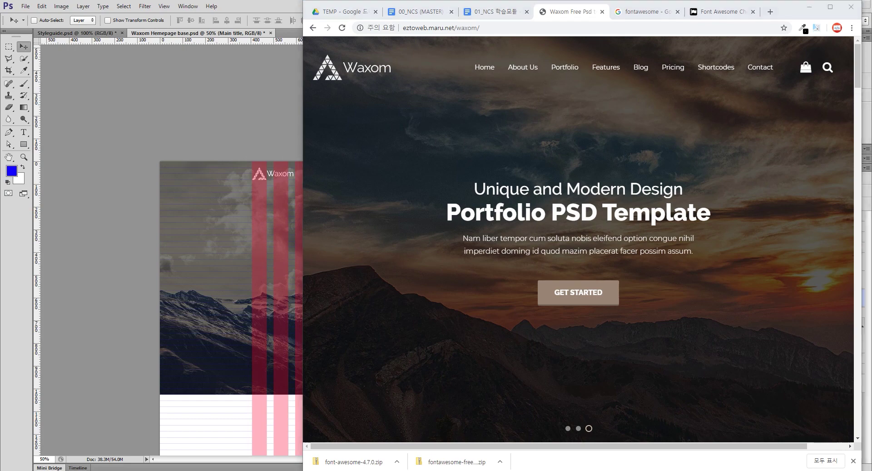
- Look through the source files in the waxom_design_BASE project's SRC folder, then minimize File Explorer
left_click(237, 470)
left_click(177, 431)
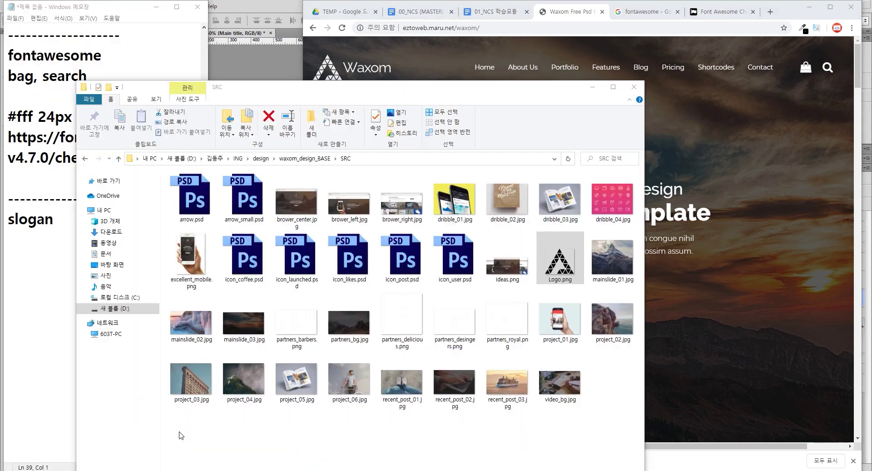
left_click(321, 161)
double_click(236, 203)
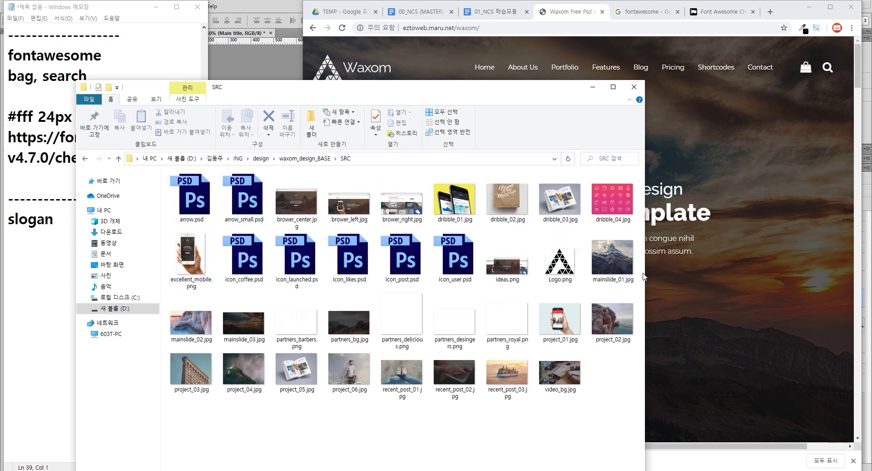
left_click(592, 87)
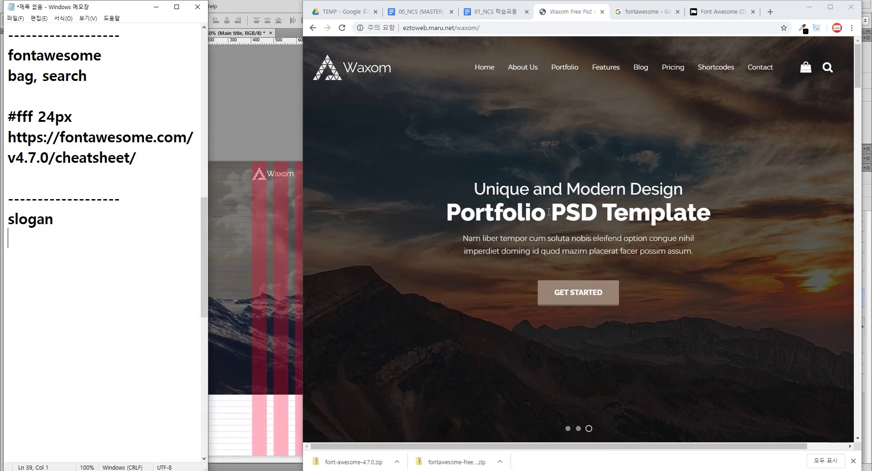
- In the Notepad notes, write the line "Unique and mordern design" below the slogan heading
left_click(68, 234)
type("uN")
key("BackSpace")
key("BackSpace")
key("Return")
type("Uniqu")
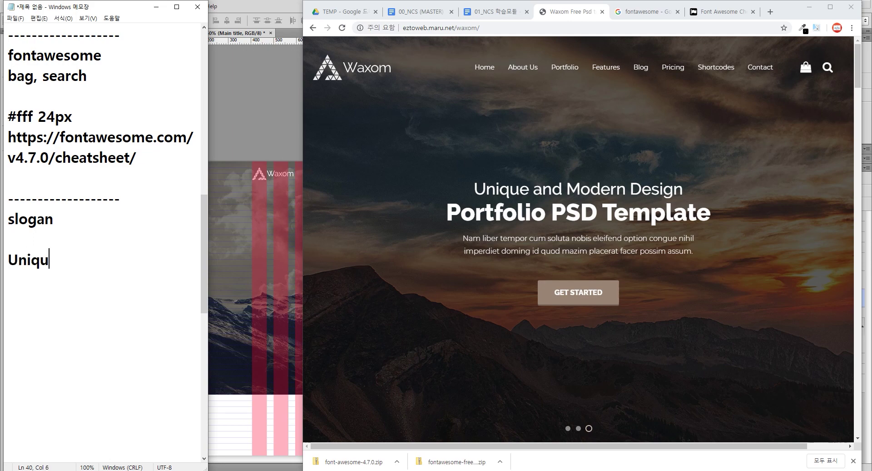
type("e and mor")
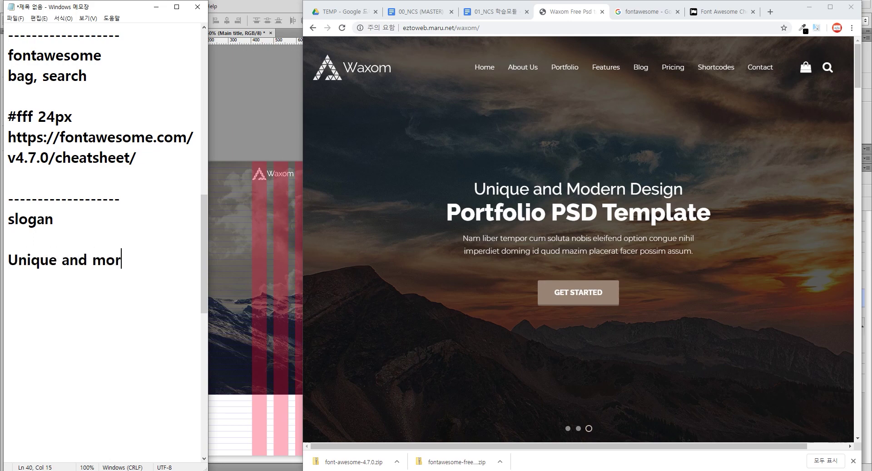
type("dern design")
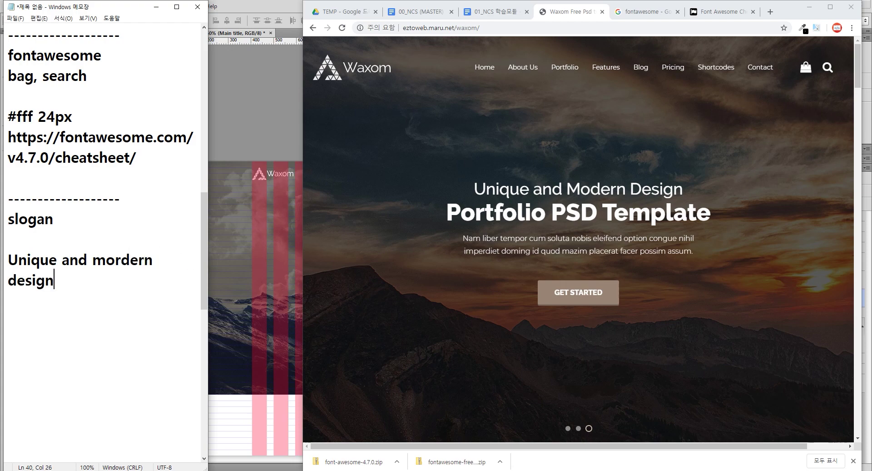
- Add the line "Portofolio PSD template" below the first slogan line in the notes
key("Return")
type("Portofloio")
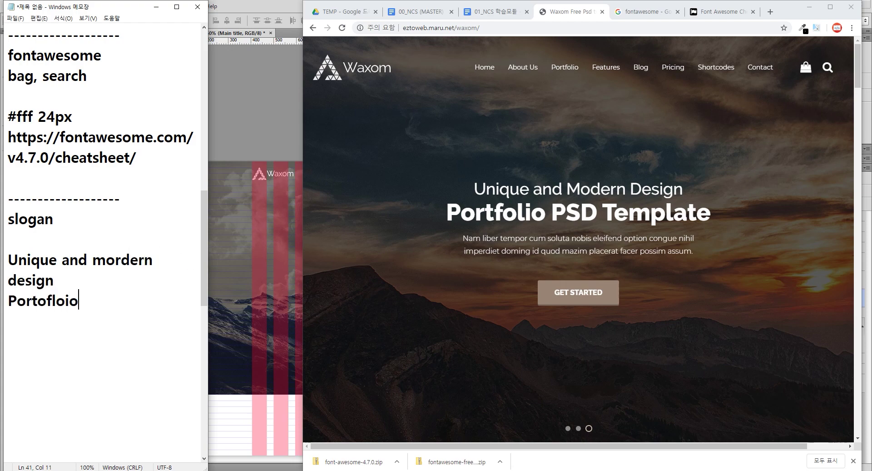
key("BackSpace")
key("BackSpace")
key("BackSpace")
key("BackSpace")
type("olio Ps")
key("BackSpace")
type("SD template")
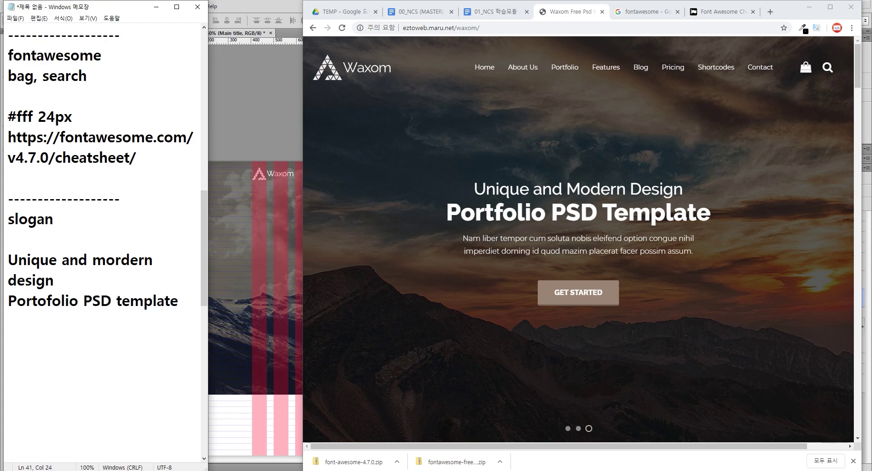
key("Return")
- Widen the Notepad window and minimize the browser to reveal the homepage design beside the notes
left_click_drag(208, 173, 248, 172)
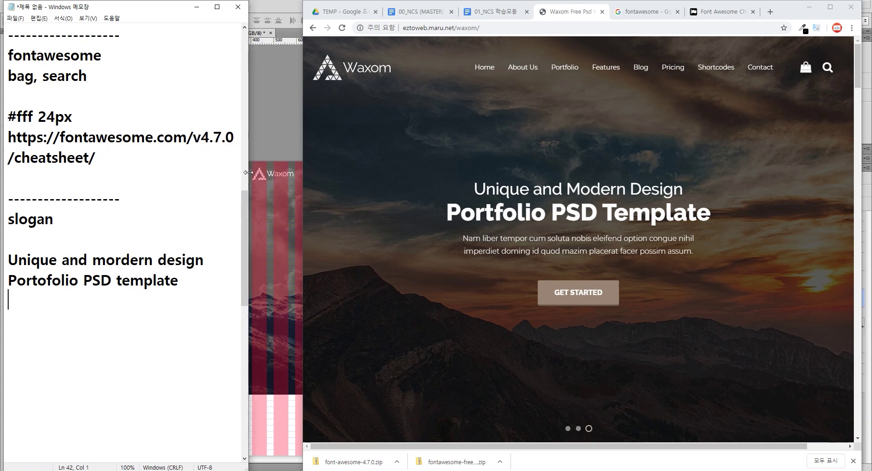
left_click(808, 8)
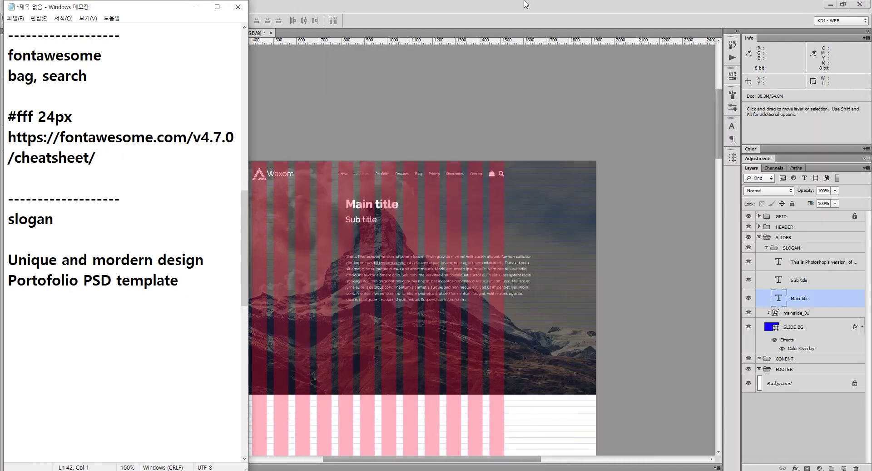
- Copy "Unique and mordern design" from the notes and replace the "Sub title" text in the homepage design with it
left_click(540, 8)
left_click(68, 255)
left_click_drag(205, 260, 9, 260)
key("ctrl+c")
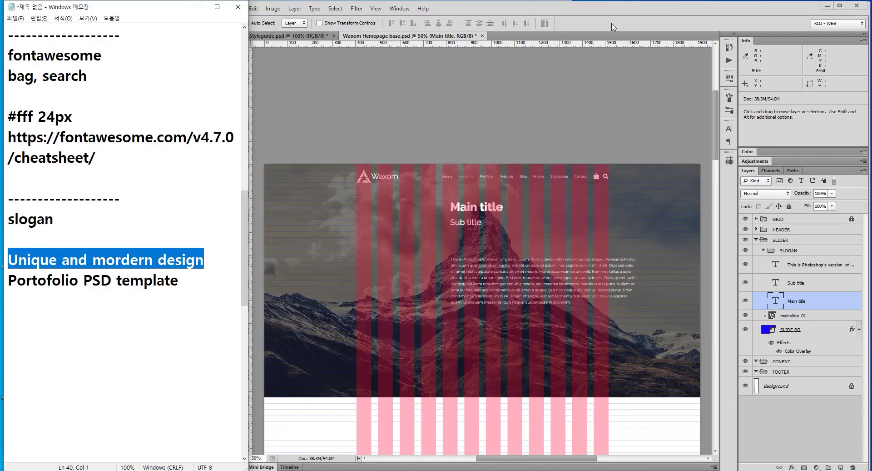
left_click(614, 9)
key("ctrl+space")
left_click(482, 213)
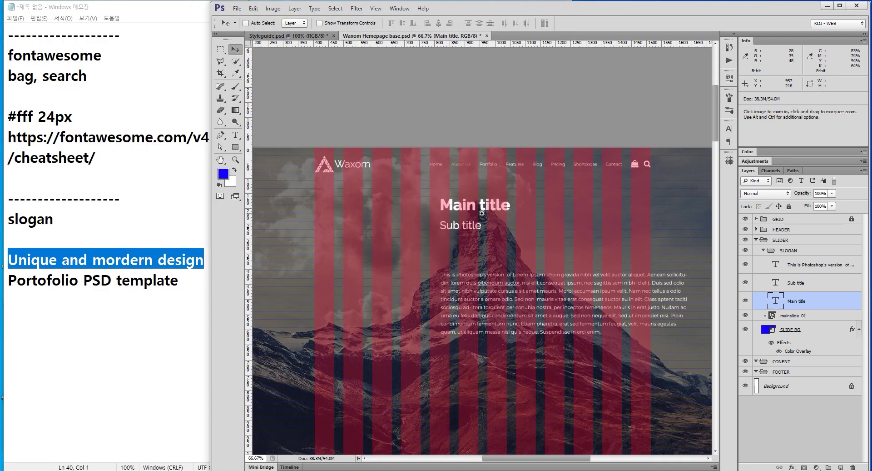
left_click(236, 135)
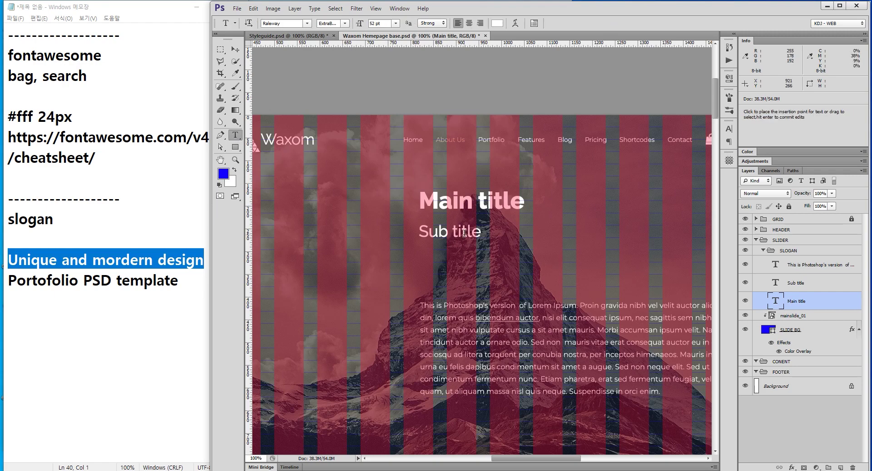
left_click(443, 232)
key("ctrl+a")
key("ctrl+v")
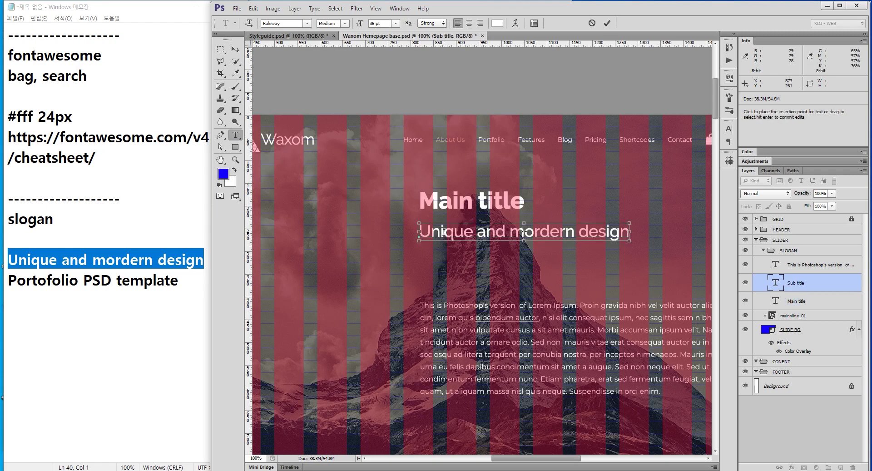
- Center-align the "Unique and mordern design" text and commit the edit
key("ctrl+a")
left_click(468, 23)
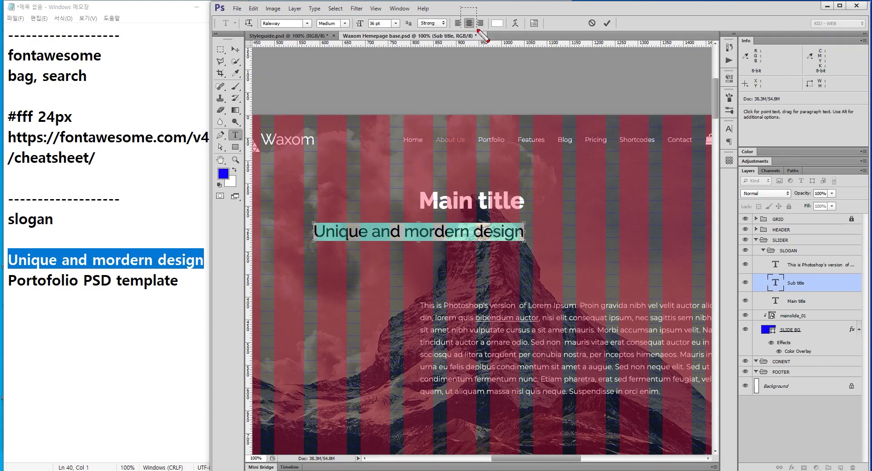
left_click_drag(461, 6, 478, 36)
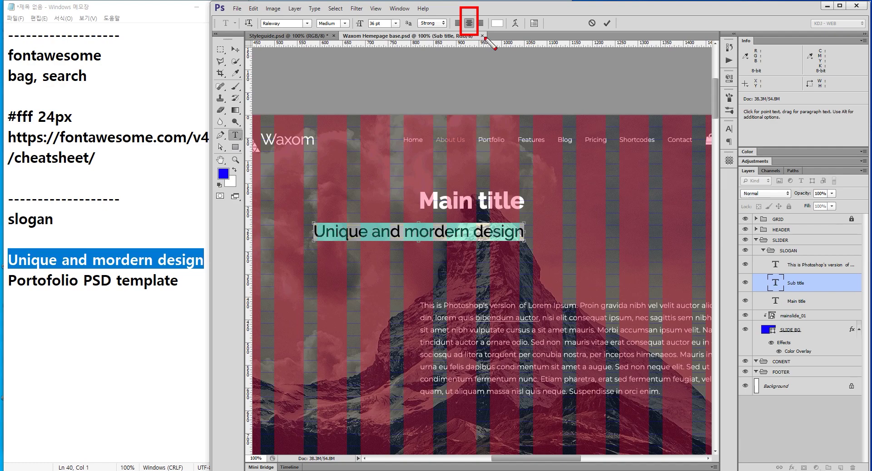
left_click(776, 286)
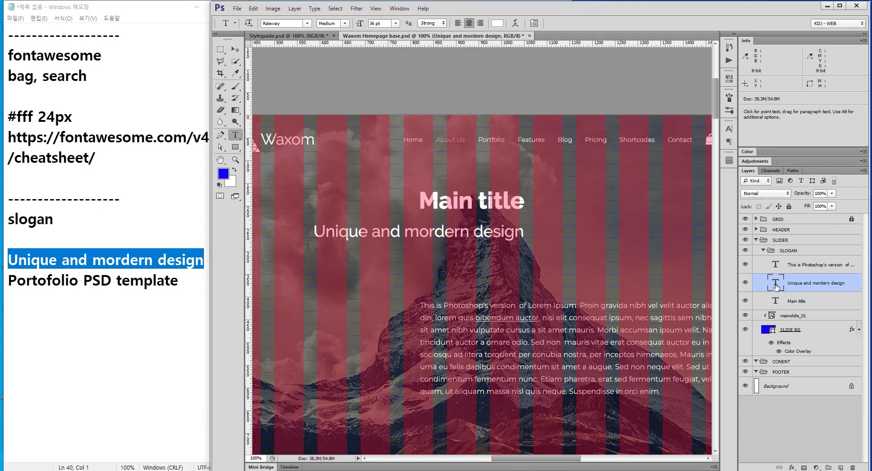
- Copy "Portofolio PSD template" from the notes and replace the "Main title" text with it
left_click_drag(141, 294, 8, 280)
key("ctrl+c")
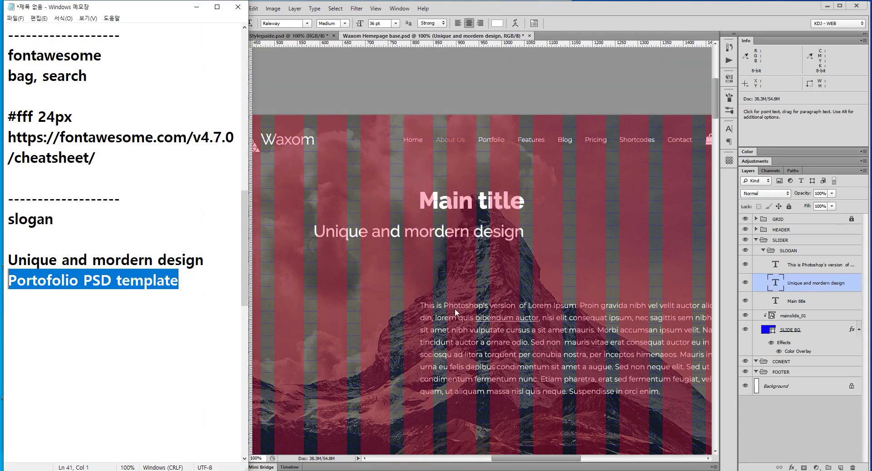
left_click(774, 300)
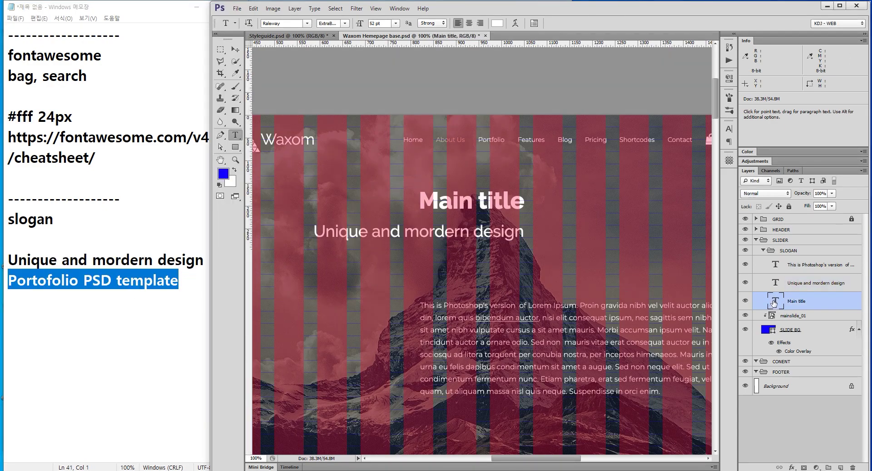
double_click(775, 301)
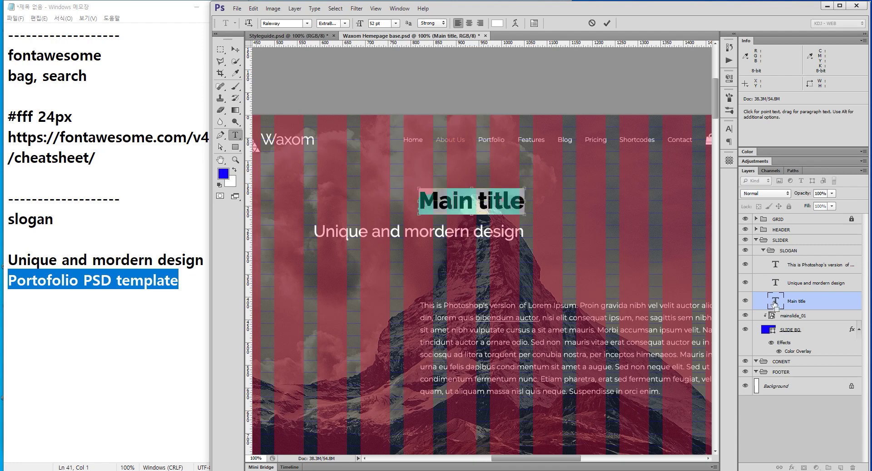
key("ctrl+v")
- Center-align the "Portofolio PSD template" title text and commit the edit
double_click(774, 301)
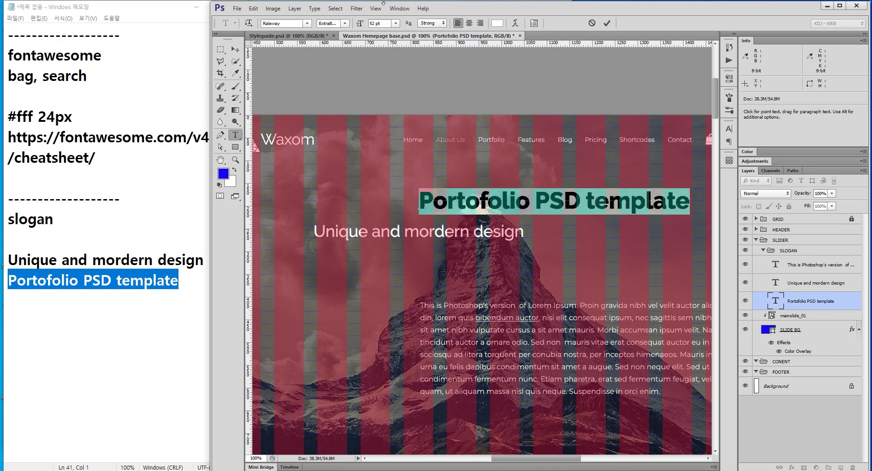
left_click(468, 24)
left_click(776, 301)
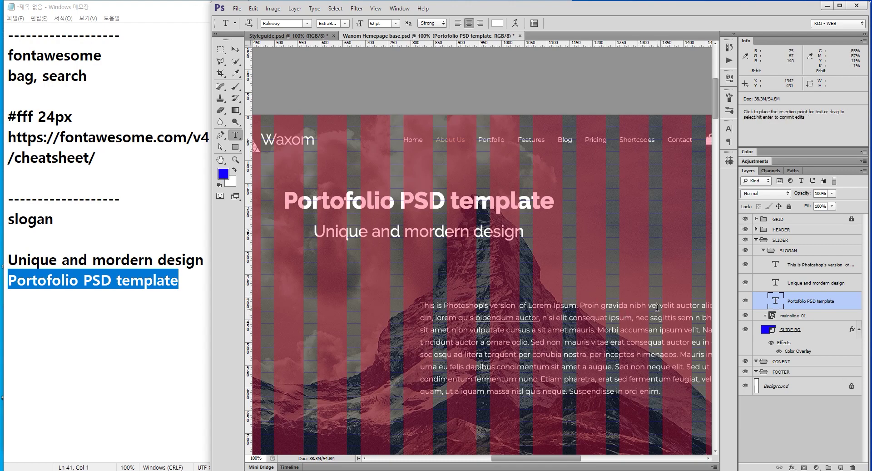
- Shorten the slogan paragraph by deleting everything after "nisi elit consequat ipsum" and commit the text
left_click(683, 341)
left_click_drag(659, 305, 697, 410)
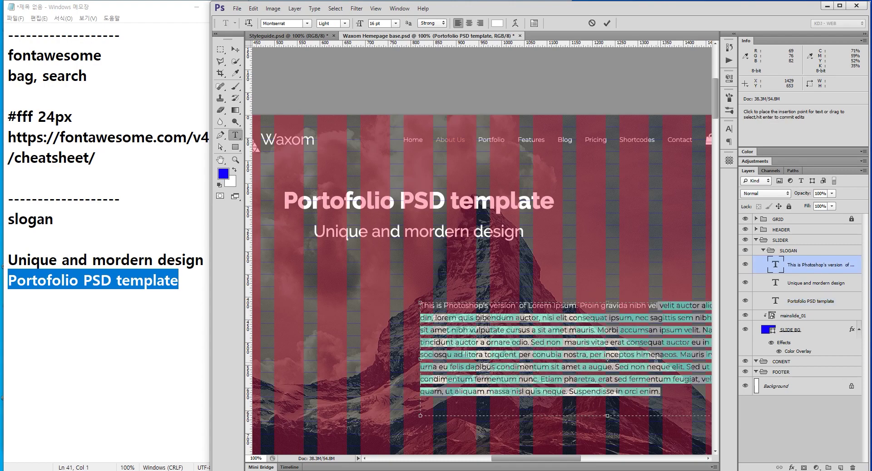
left_click(659, 307)
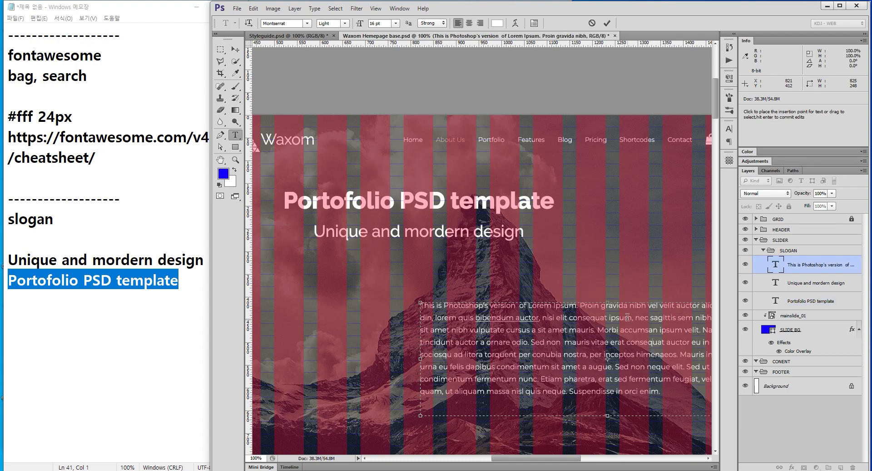
left_click_drag(629, 318, 715, 400)
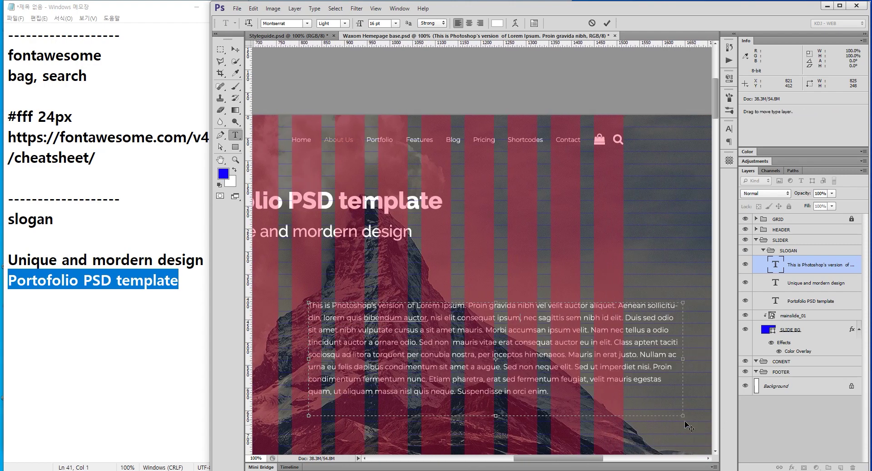
key("BackSpace")
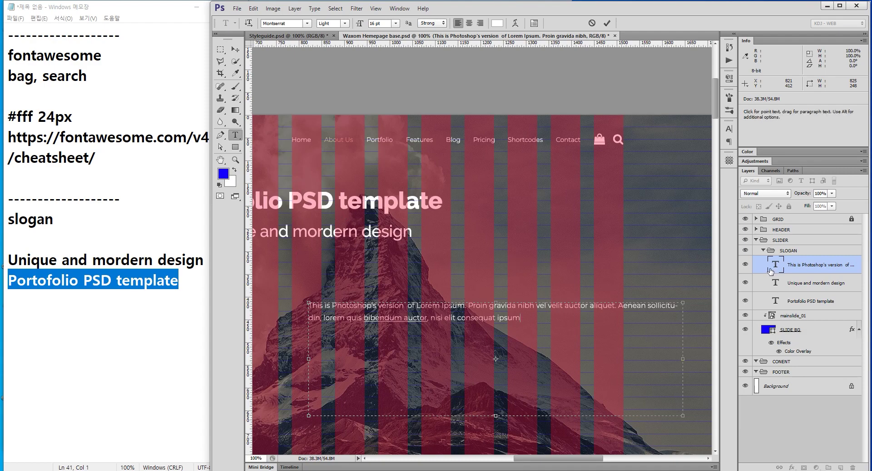
key("ctrl+Return")
- Select the three SLOGAN text layers and align their horizontal centers
left_click_drag(443, 198, 589, 193)
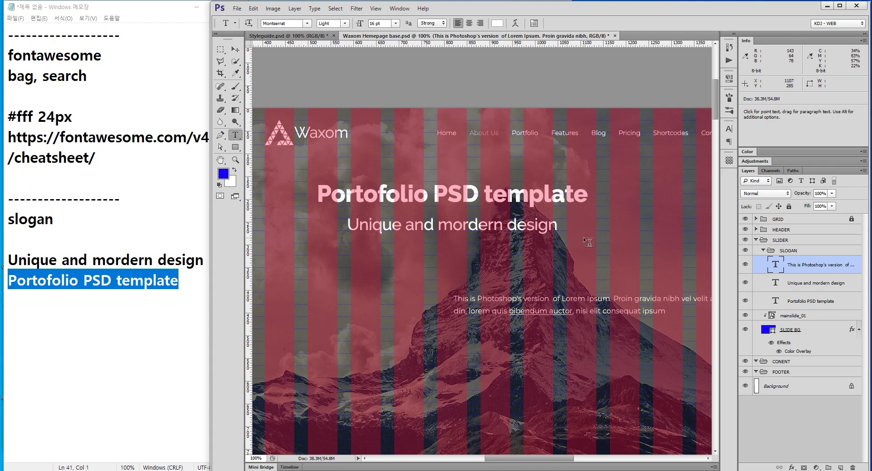
left_click(807, 305, "shift")
left_click(235, 50)
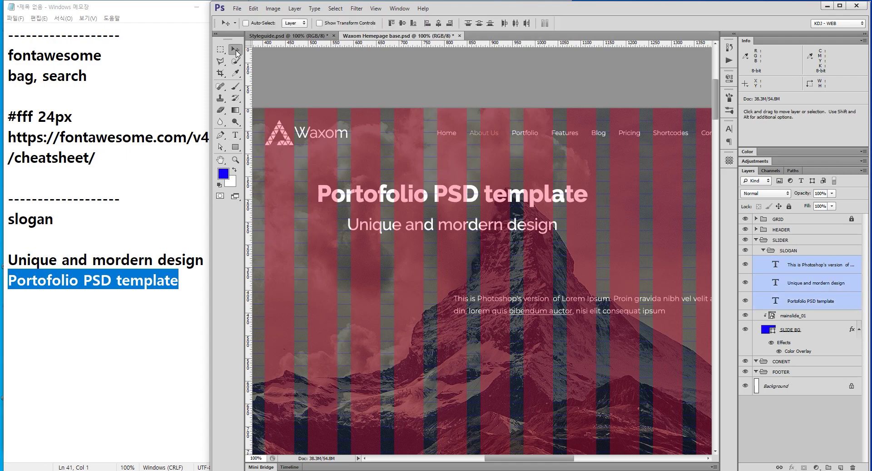
left_click(438, 24)
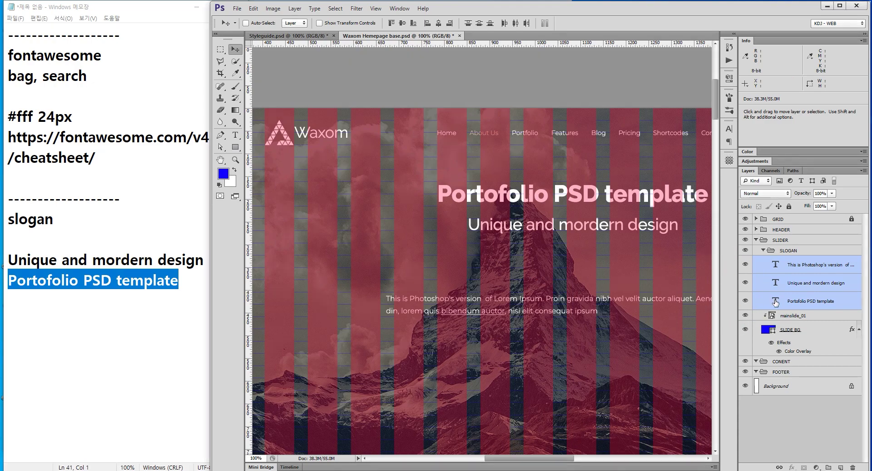
- Move the "Portofolio PSD template" title straight down to sit below the "Unique and mordern design" line
scroll(544, 239, "right", 3)
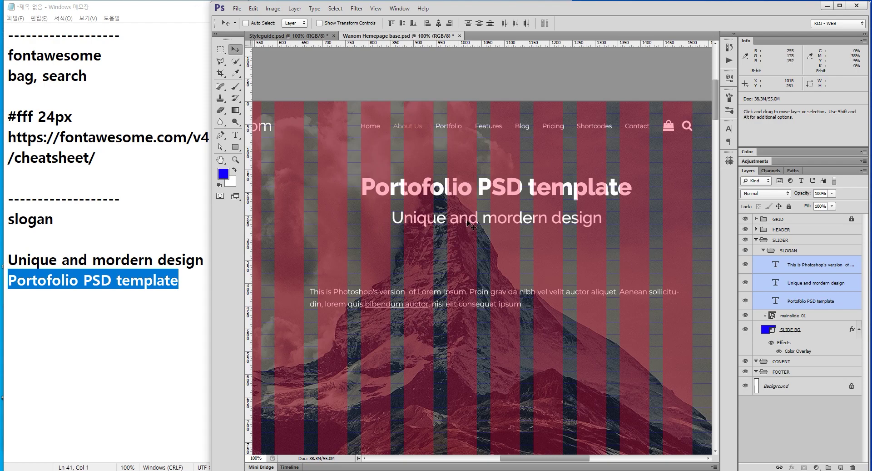
left_click(783, 270)
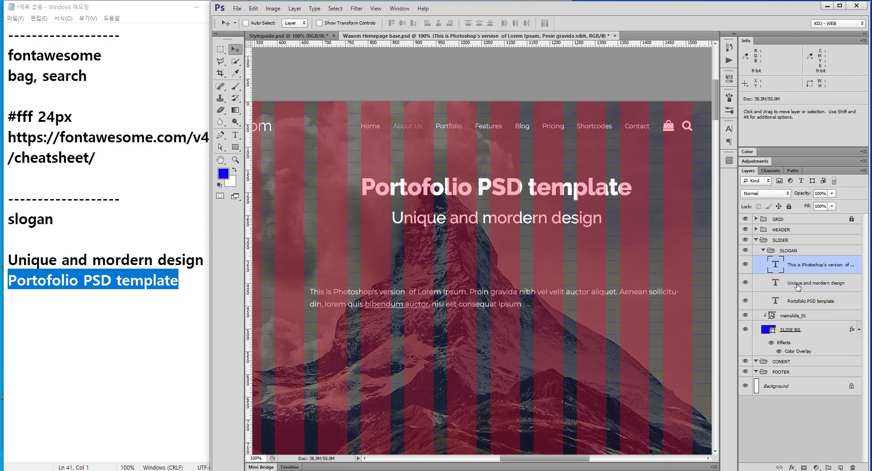
left_click(796, 283)
left_click(814, 268)
left_click(801, 285)
left_click(809, 300)
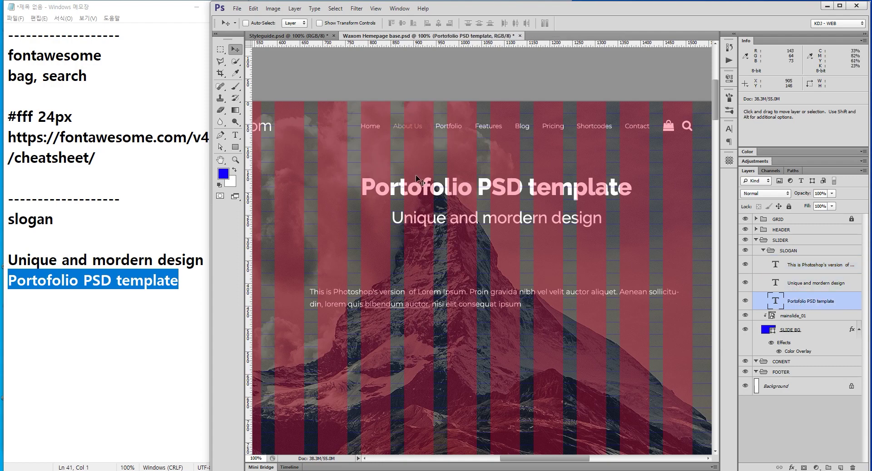
left_click_drag(444, 200, 447, 258)
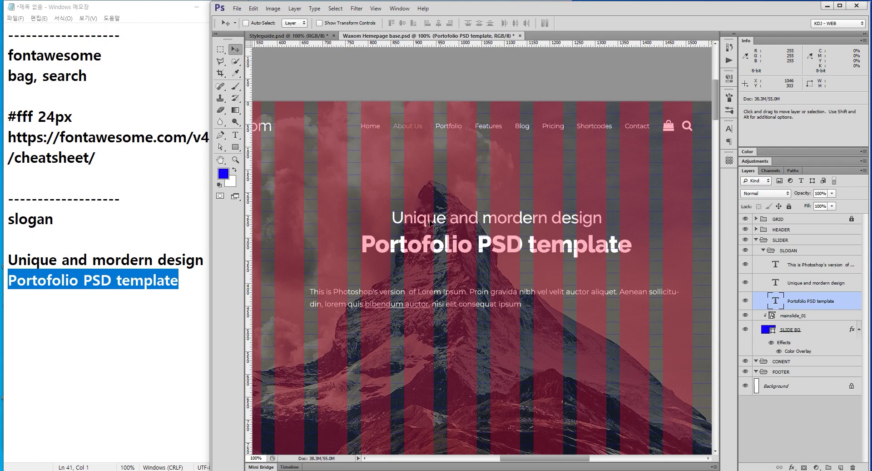
- Nudge the "Portofolio PSD template" title down by 10 px to widen the gap below the line above it
scroll(400, 191, "up", 2)
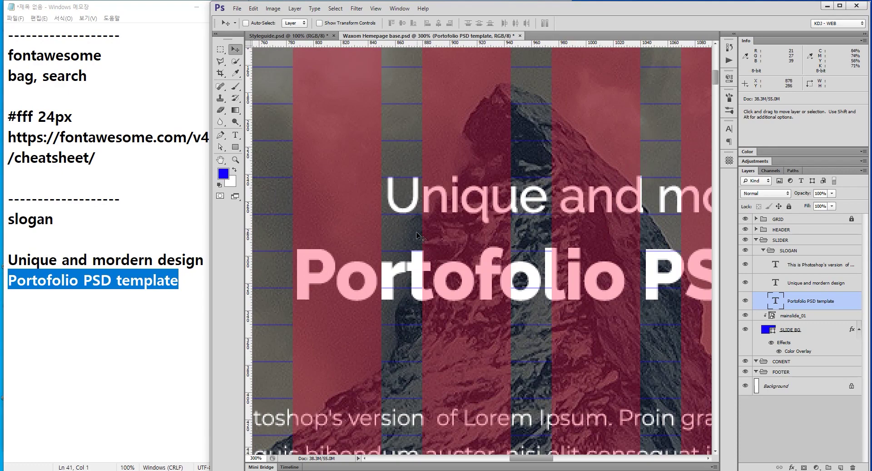
left_click_drag(397, 217, 444, 250)
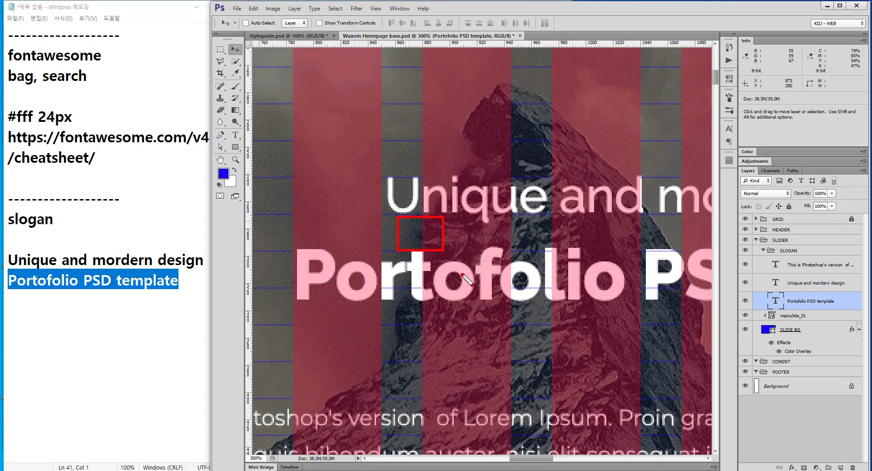
left_click_drag(353, 251, 383, 323)
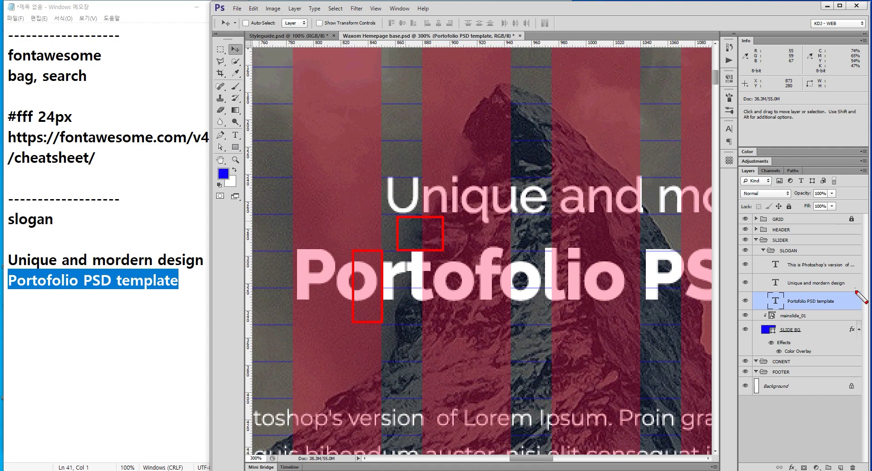
key("Escape")
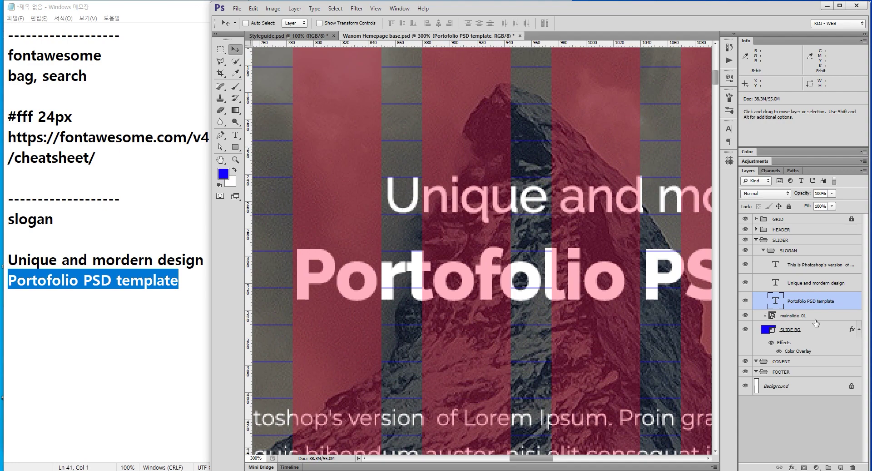
key("Down")
key("Down")
key("Down")
key("Down")
key("Down")
key("Down")
key("Down")
key("Down")
key("Down")
key("Down")
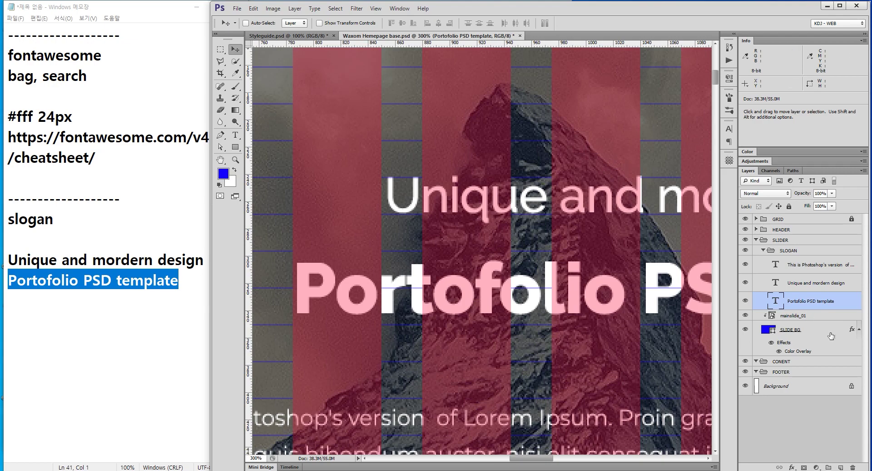
- Move the slogan paragraph straight up to just below the "Portofolio PSD template" title
left_click(806, 259)
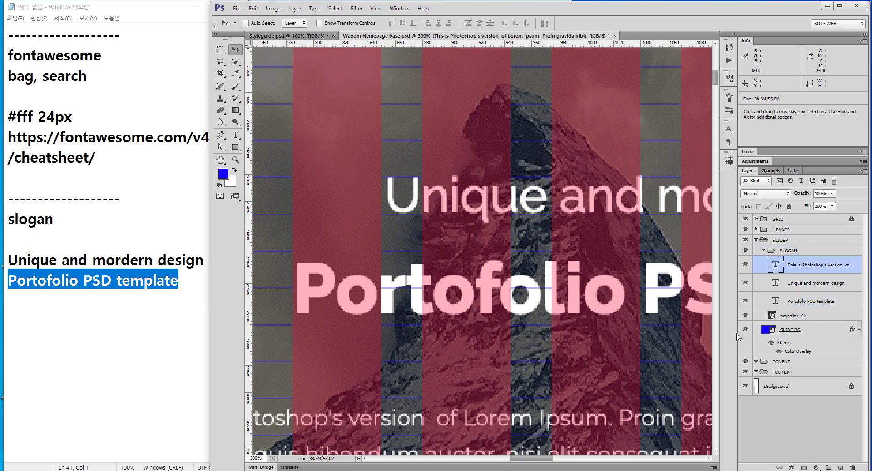
left_click_drag(414, 422, 414, 344)
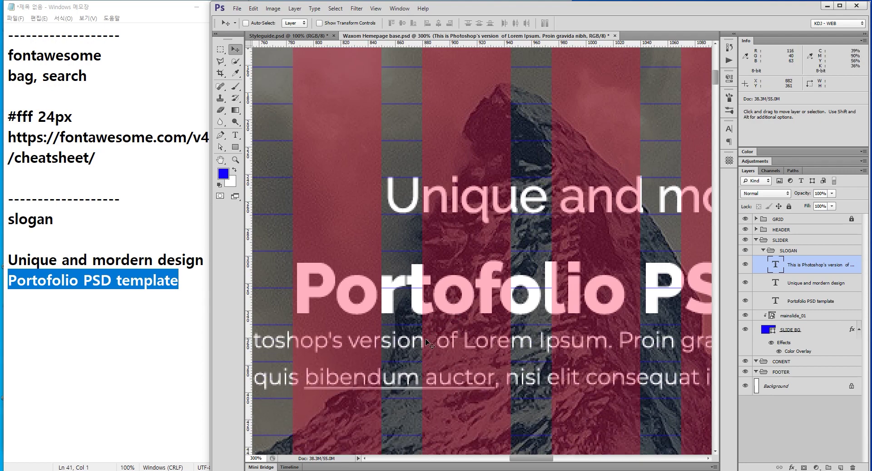
key("ctrl+1")
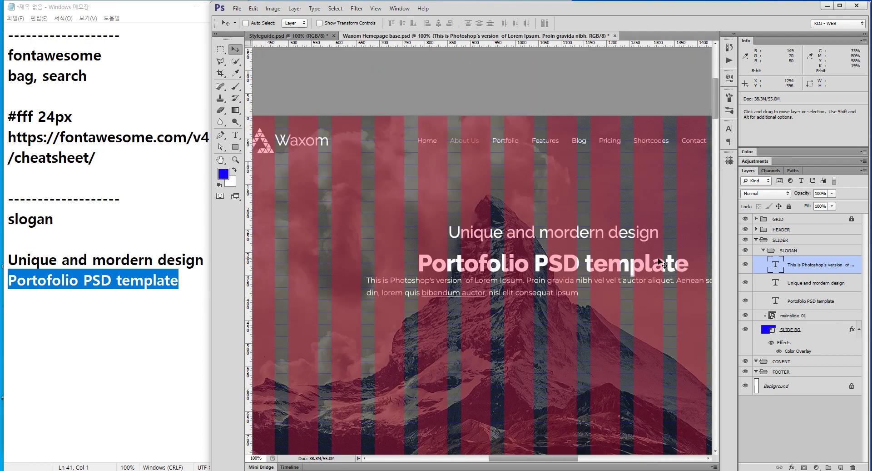
- Resize the slogan paragraph's text box to about 599 by 77 px, matching the title's width, and center-align its text
left_click_drag(662, 263, 601, 224)
double_click(776, 264)
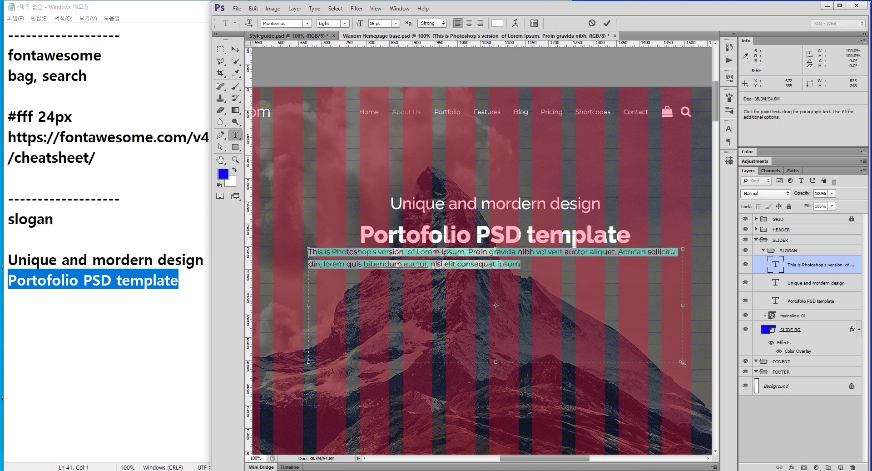
left_click_drag(682, 362, 631, 340)
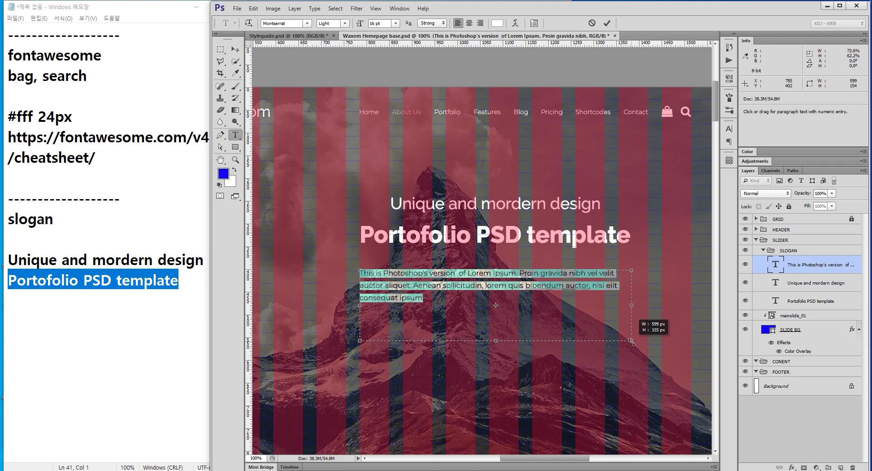
left_click(470, 23)
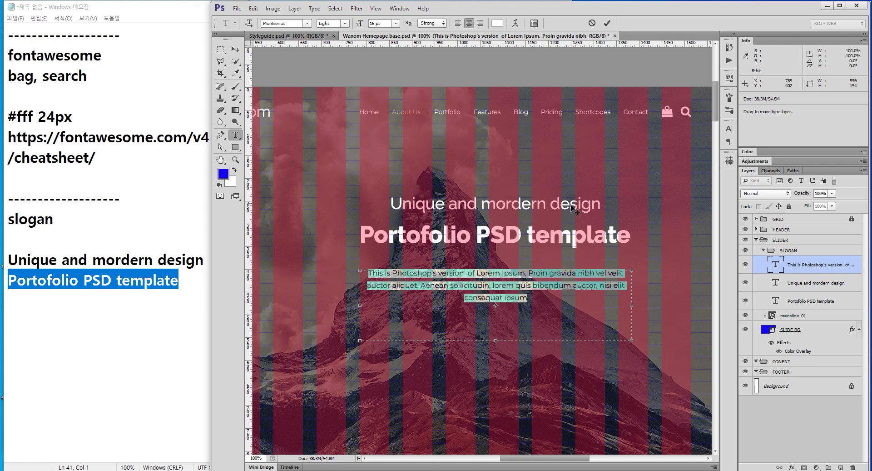
left_click_drag(496, 340, 496, 305)
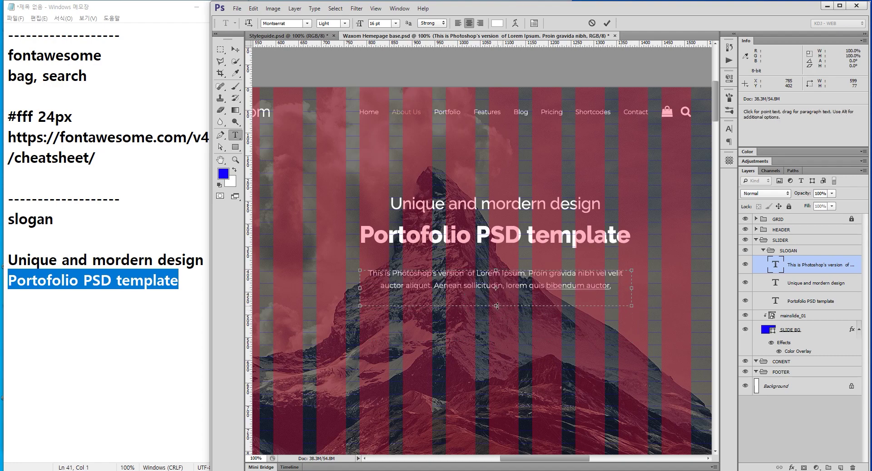
- Reduce the slogan paragraph's text box to about 599 by 53 px so it fits its two lines, and commit the edit
left_click_drag(497, 306, 496, 292)
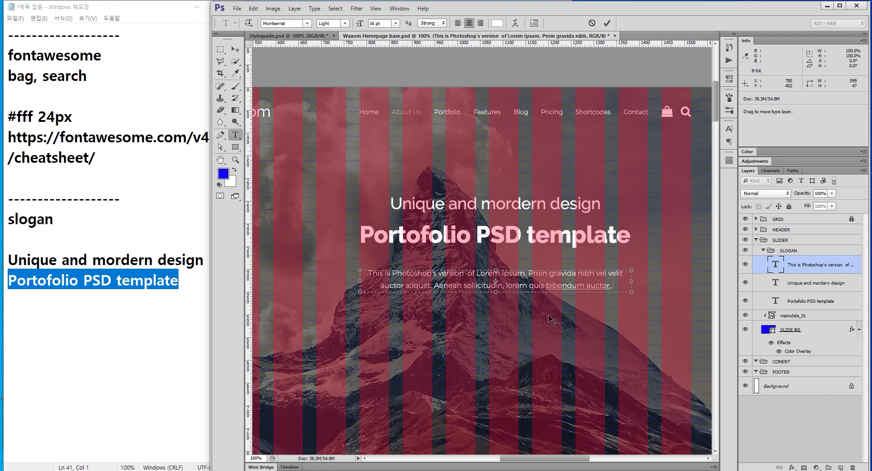
mouse_move(496, 291)
left_mouse_down()
mouse_move(499, 331)
mouse_move(485, 297)
left_mouse_up()
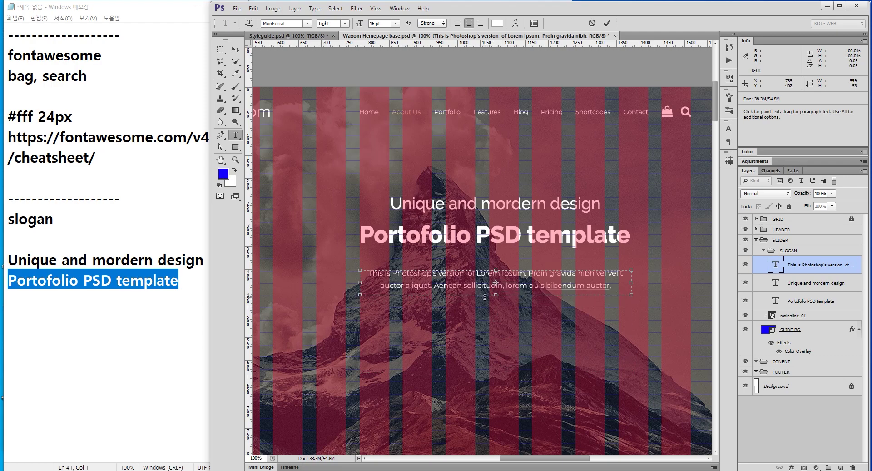
left_click(771, 275)
- Move the slogan paragraph straight up to sit directly beneath the "Portofolio PSD template" title
key("v")
left_click_drag(508, 271, 645, 246)
scroll(521, 239, "up", 1)
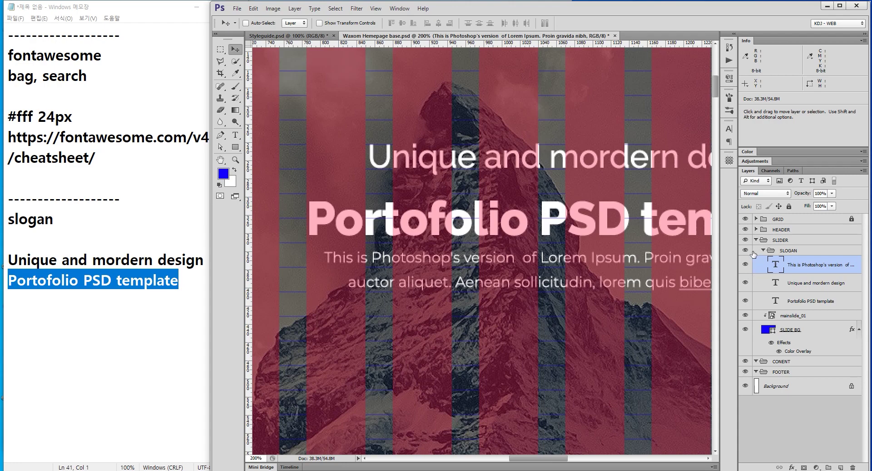
- Nudge the slogan paragraph up by 3 px to tighten the gap below the title
left_click_drag(621, 197, 570, 213)
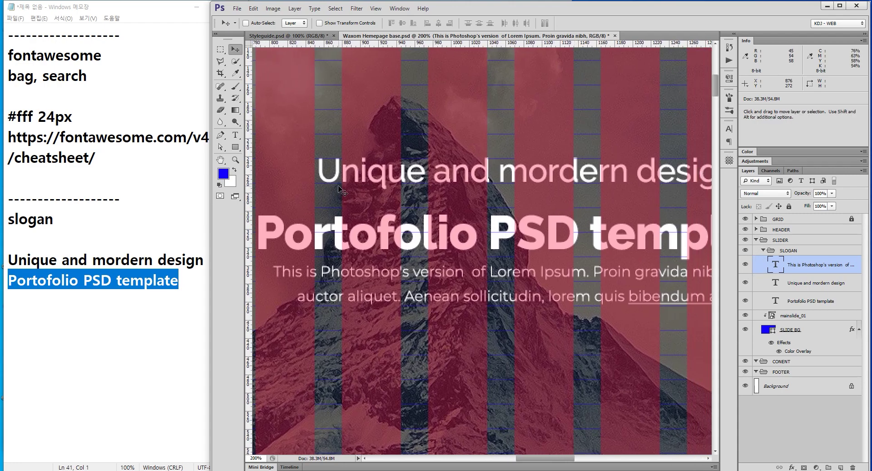
mouse_move(320, 183)
left_mouse_down()
mouse_move(464, 258)
mouse_move(549, 291)
mouse_move(550, 282)
mouse_move(576, 305)
left_mouse_up()
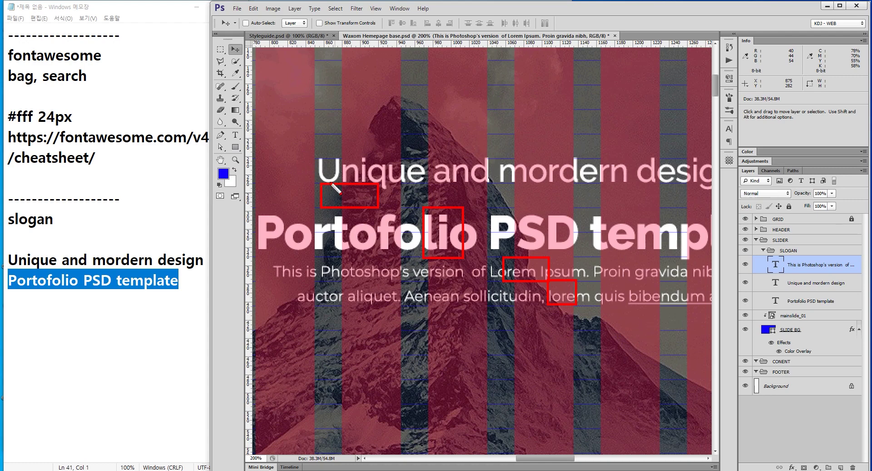
key("Escape")
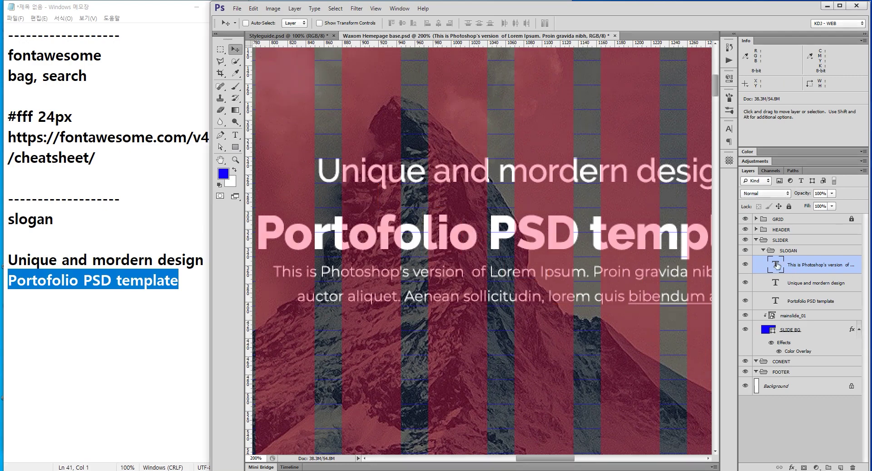
key("Up")
key("Up")
key("Up")
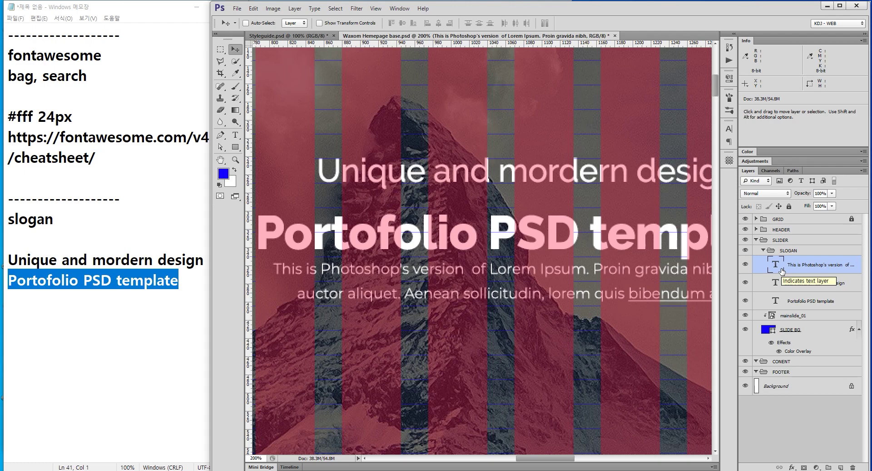
- Select the three text layers in the SLOGAN group and align their horizontal centers
key("ctrl+minus")
key("ctrl+minus")
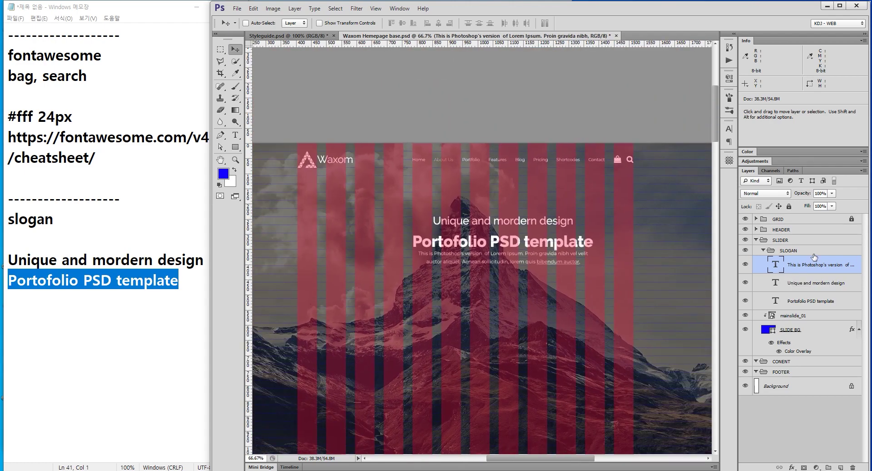
left_click(811, 305, "shift")
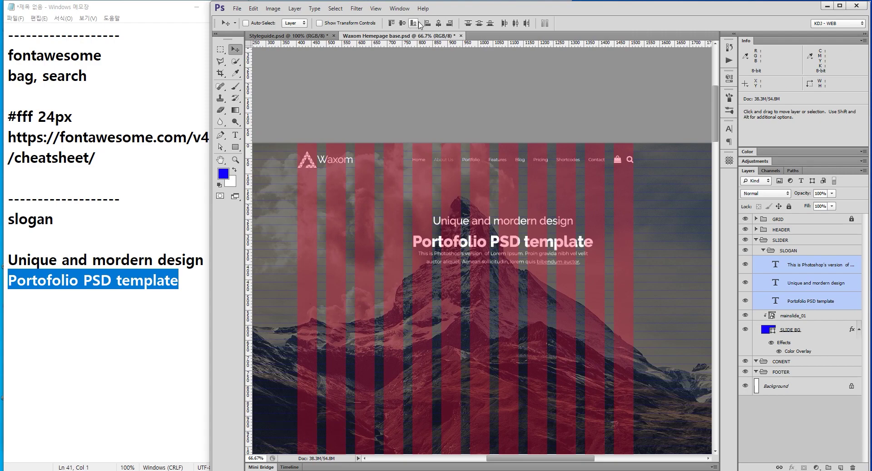
left_click(439, 23)
- Align the SLOGAN group's horizontal center with the Background layer to center the slogan on the page
key("ctrl+minus")
key("ctrl+minus")
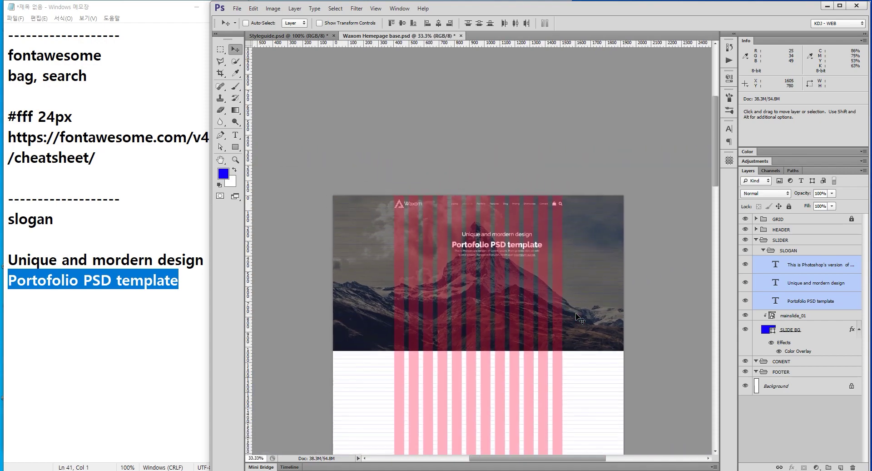
left_click(791, 250)
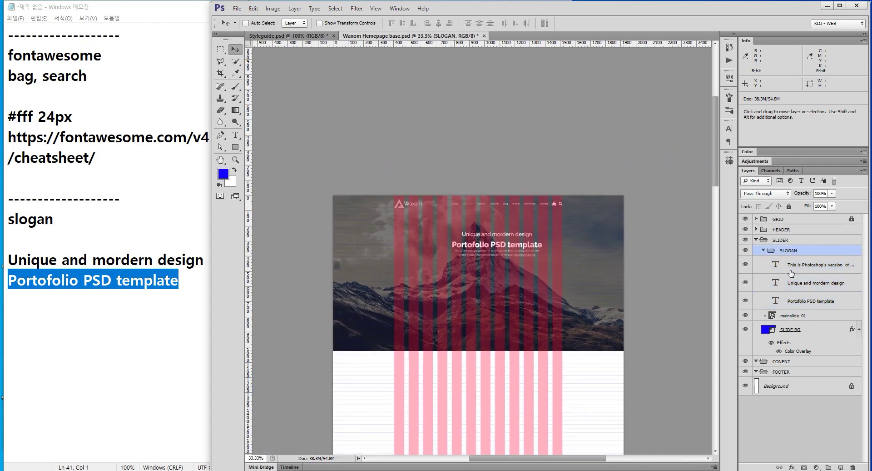
left_click(795, 390, "ctrl")
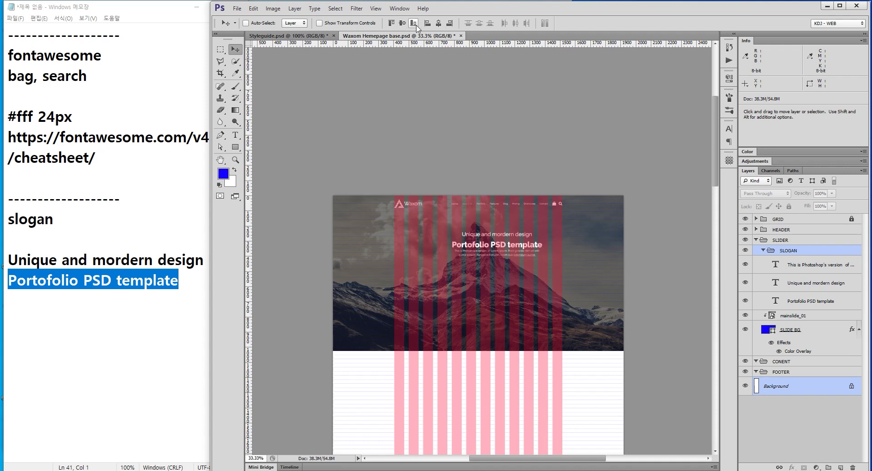
left_click(438, 23)
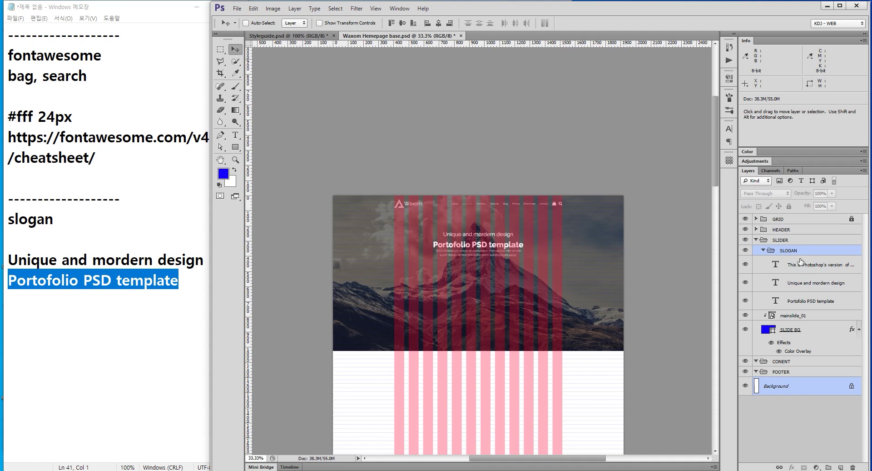
key("ctrl+alt+d")
left_click_drag(761, 245, 809, 256)
left_click_drag(739, 379, 840, 400)
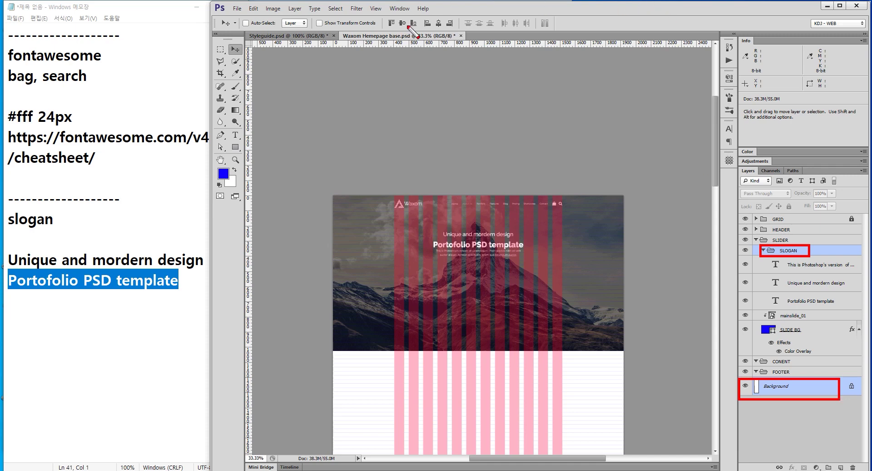
left_click_drag(434, 7, 445, 44)
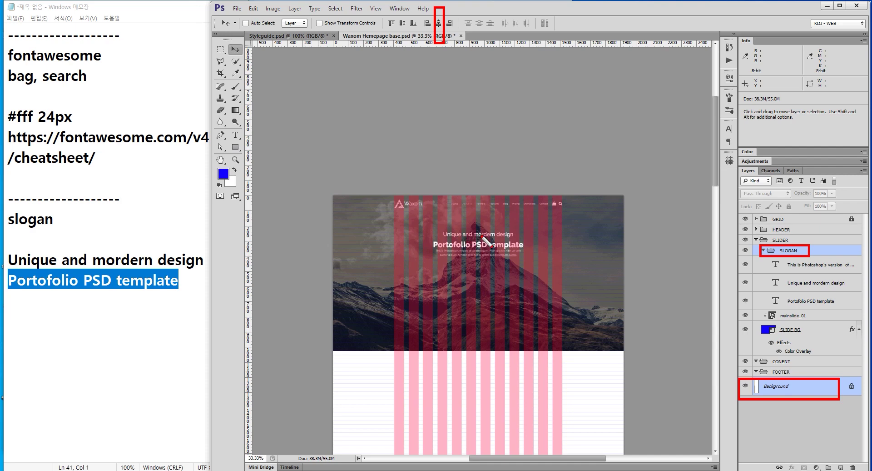
key("ctrl+1")
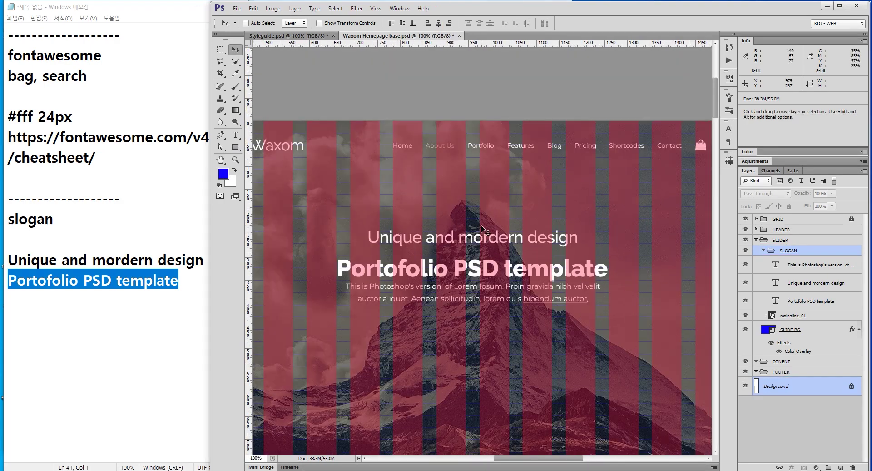
mouse_move(403, 130)
left_mouse_down()
mouse_move(427, 208)
mouse_move(458, 233)
left_mouse_up()
left_click_drag(421, 328, 531, 363)
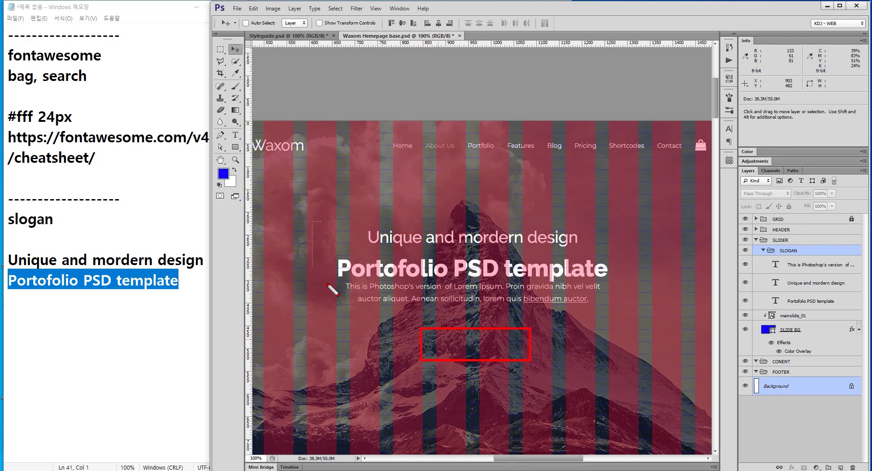
left_click_drag(312, 221, 611, 364)
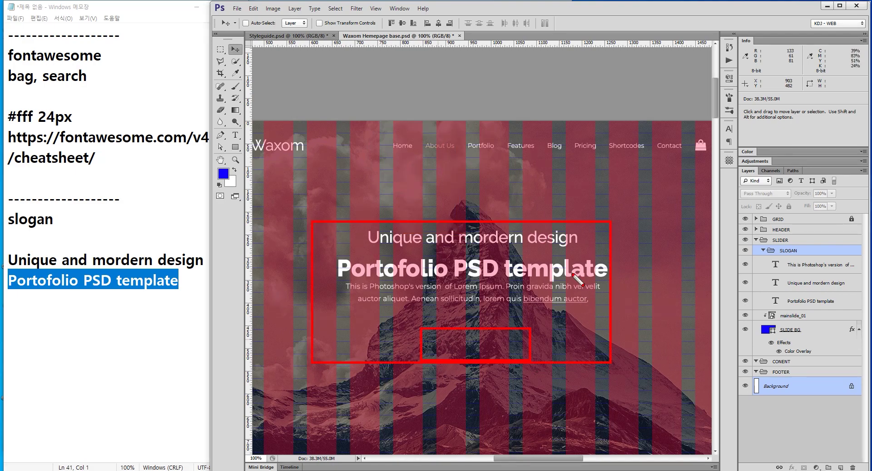
key("Escape")
key("ctrl+minus")
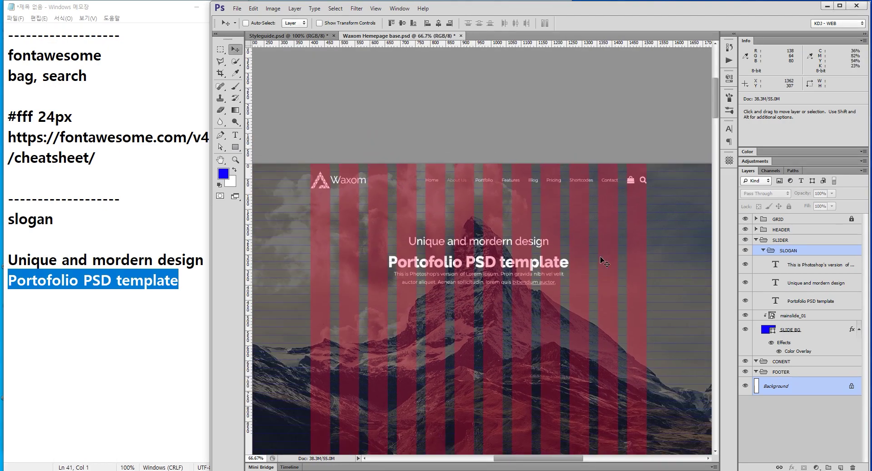
key("ctrl+minus")
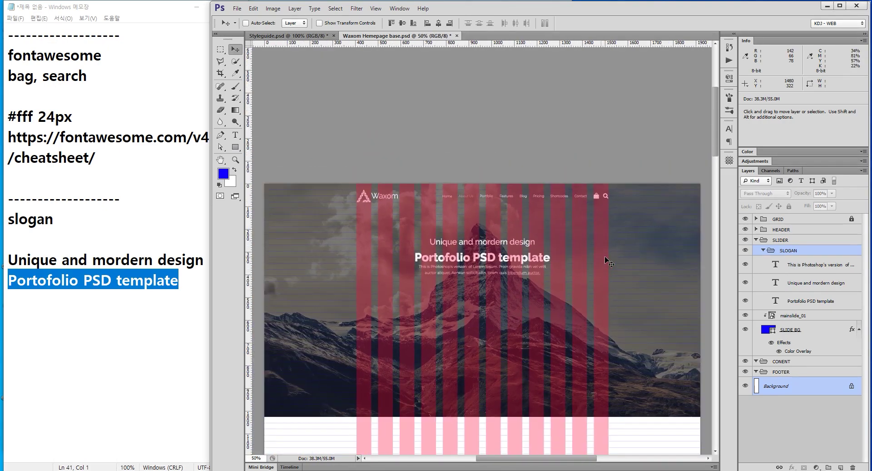
left_click_drag(462, 182, 517, 419)
mouse_move(386, 254)
left_mouse_down()
mouse_move(529, 321)
mouse_move(568, 318)
left_mouse_up()
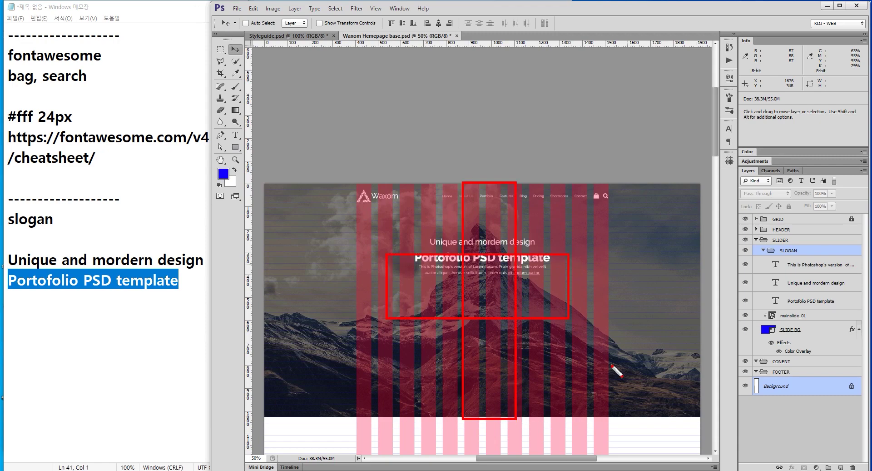
key("Escape")
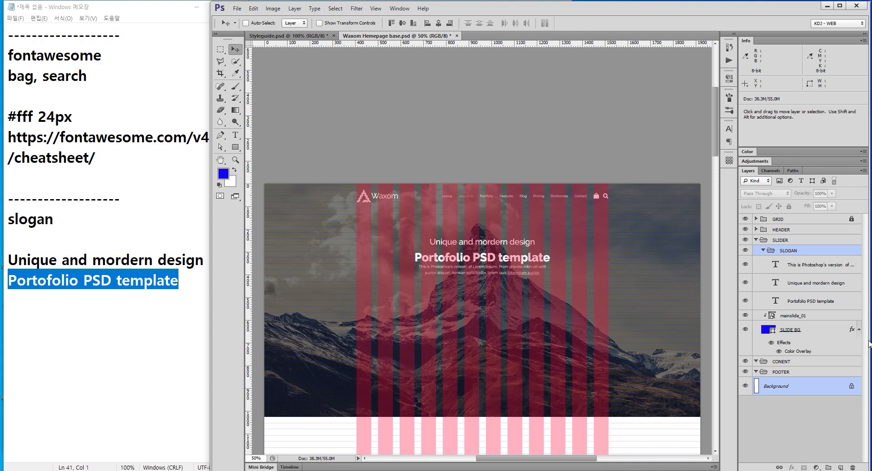
- Make the "Portofolio PSD template" layer active, then select the normal Link button group in Styleguide.psd
left_click(807, 303)
left_click(272, 36)
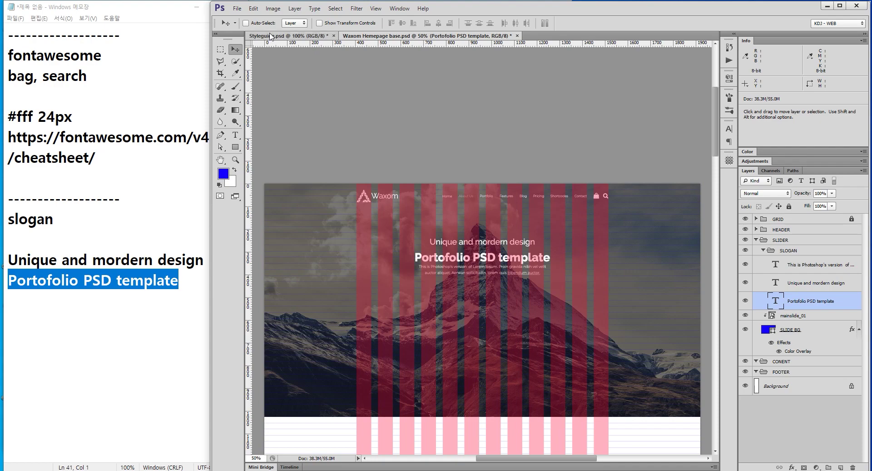
key("space")
left_click_drag(516, 393, 513, 263)
scroll(387, 240, "up", 2)
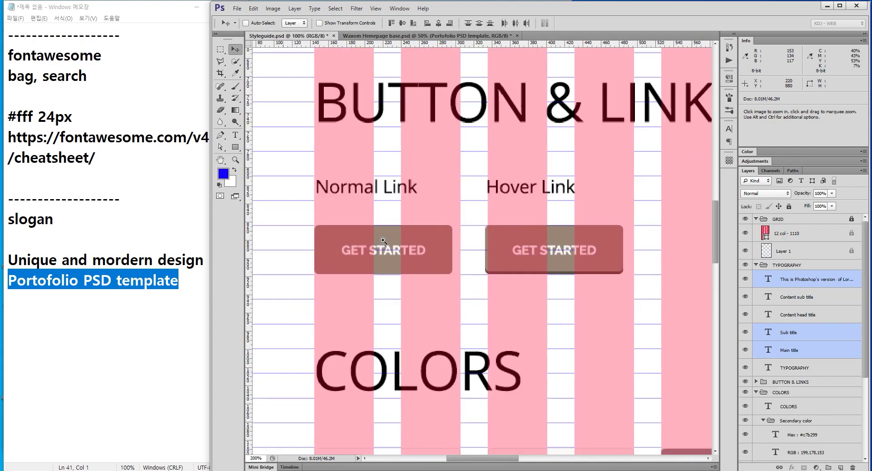
left_click(394, 233, "ctrl")
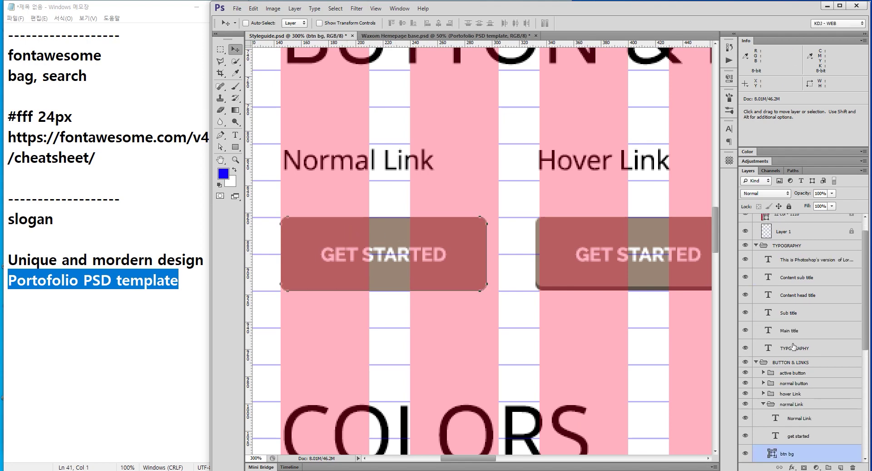
left_click(798, 404)
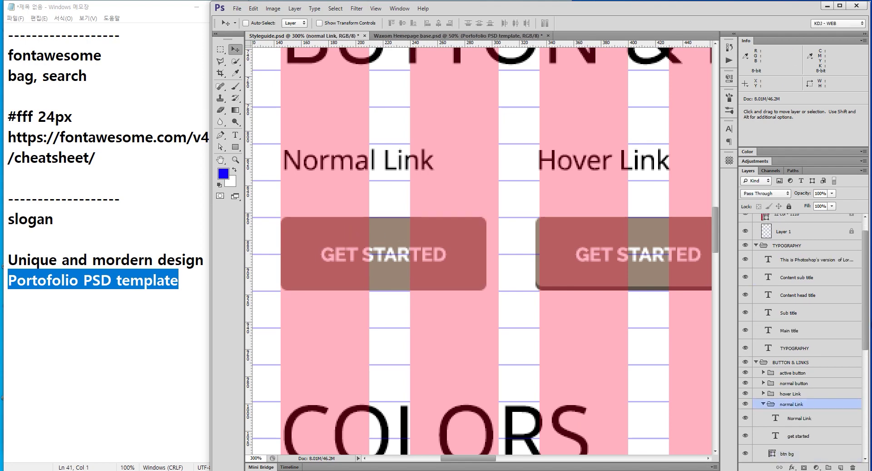
- Toggle the normal Link group's visibility off and on to check which artwork it contains
scroll(866, 323, "down", 5)
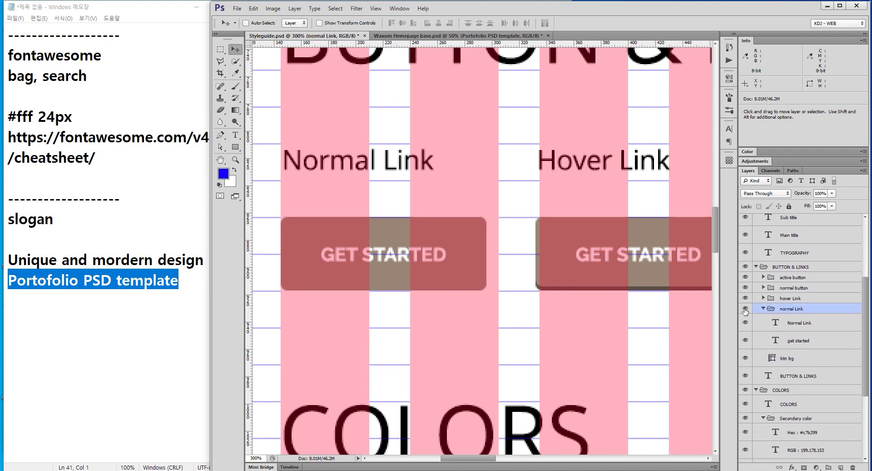
left_click(745, 309)
left_click(745, 309)
left_click(745, 310)
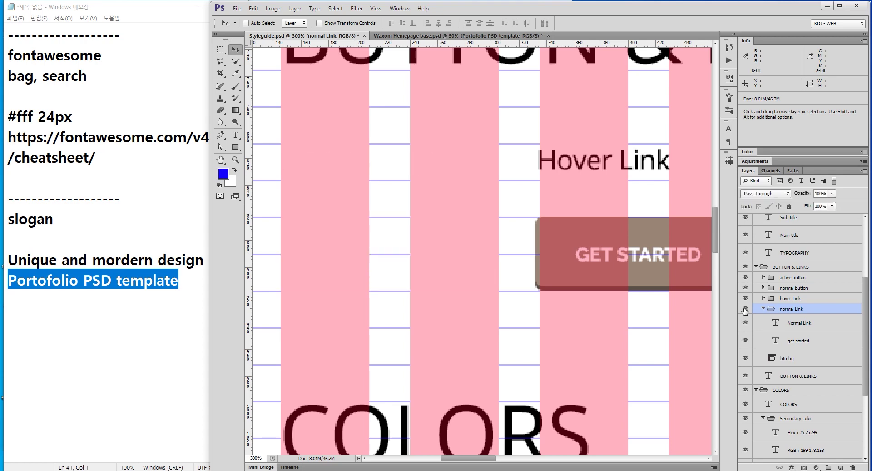
left_click(746, 309)
left_click(745, 310)
left_click(745, 310)
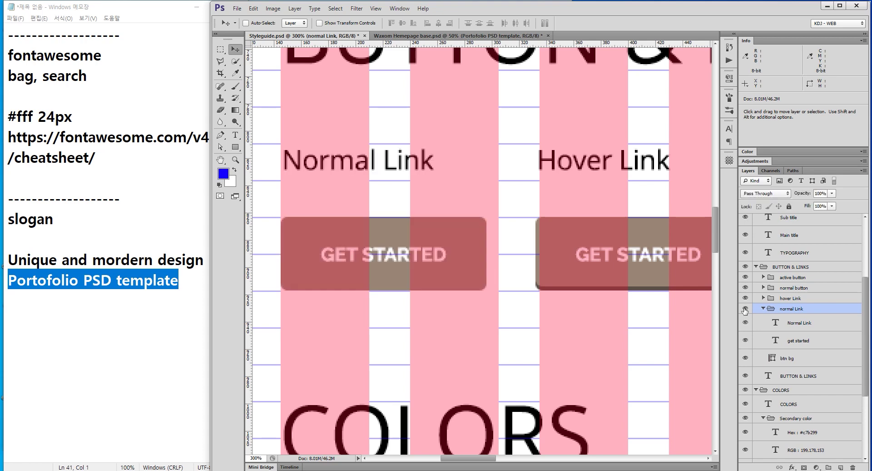
left_click(745, 309)
left_click(745, 310)
- Duplicate the normal Link group into Waxom Hemepage base.psd, keeping the name "normal Link"
right_click(783, 309)
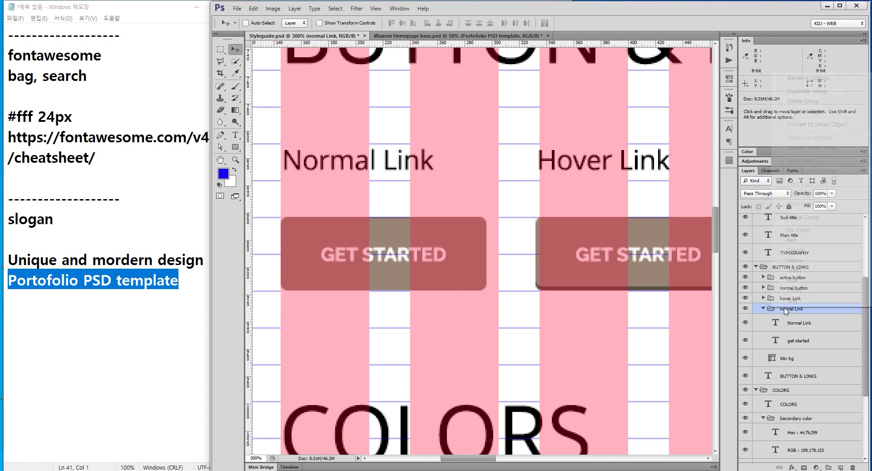
left_click(809, 91)
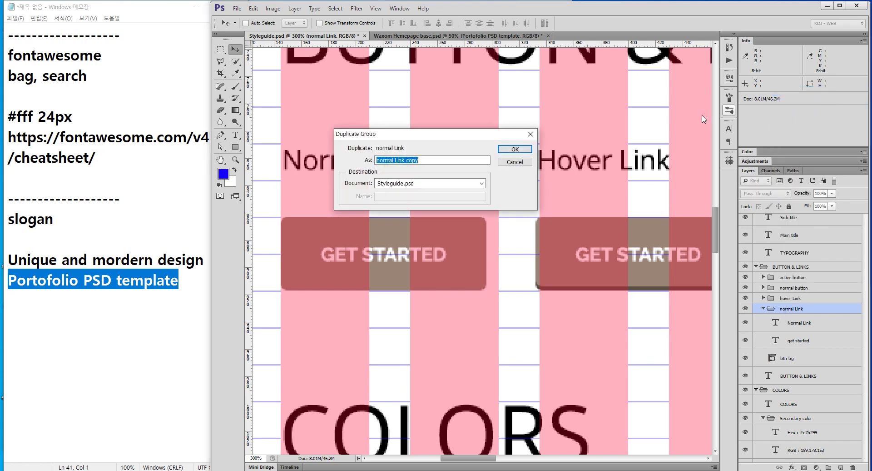
left_click(412, 186)
left_click(409, 197)
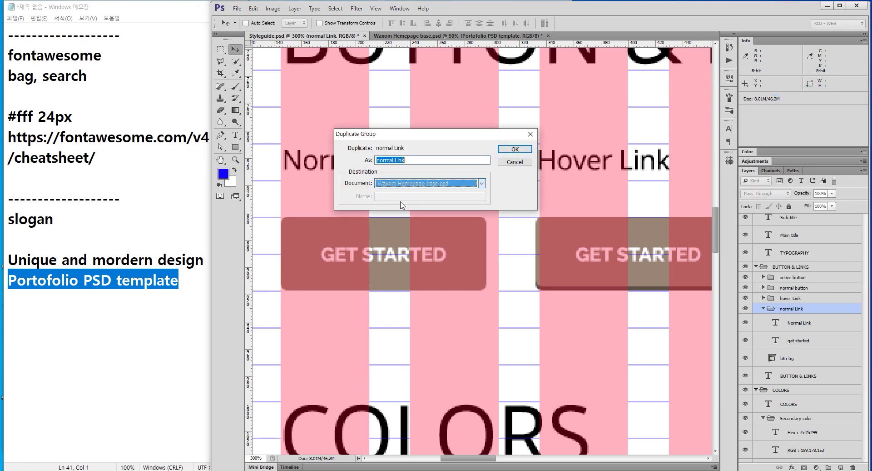
left_click(515, 149)
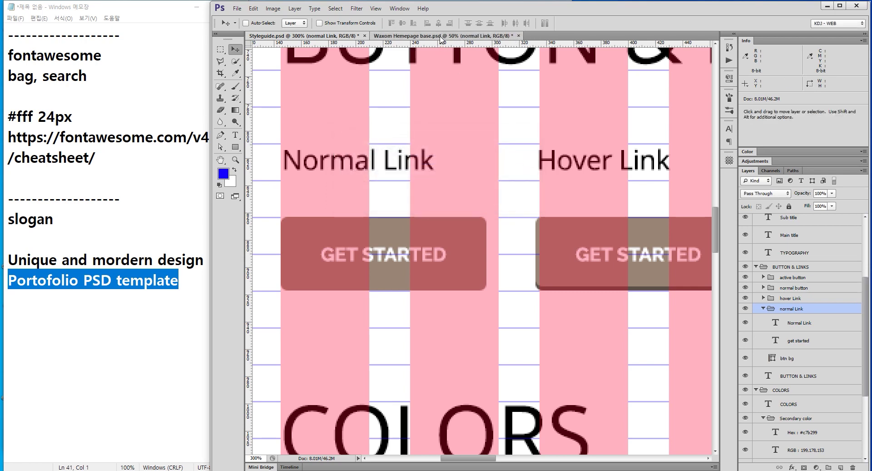
- In Waxom Hemepage base.psd, move the normal Link group with its GET STARTED button to below the slogan paragraph, roughly centered
left_click(441, 36)
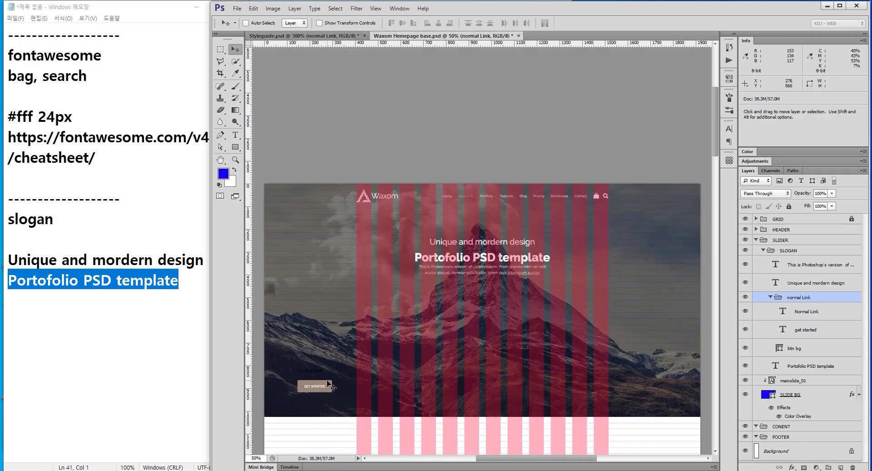
left_click_drag(304, 386, 523, 294)
key("ctrl+plus")
key("ctrl+plus")
key("ctrl+plus")
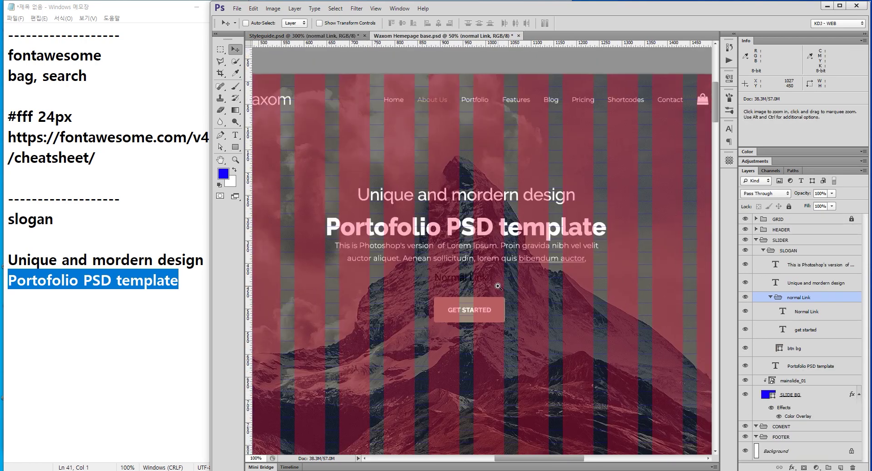
- Delete the "Normal Link" text layer from the button group and rename the group "slide link"
left_click(806, 318)
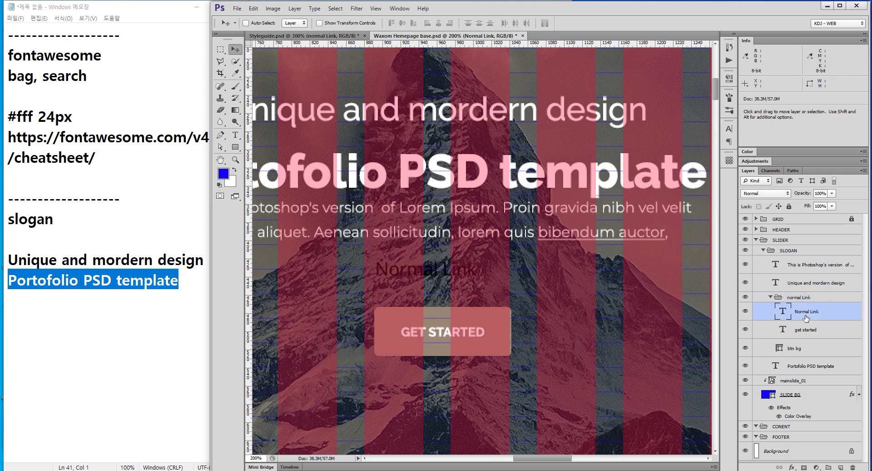
key("Delete")
double_click(799, 297)
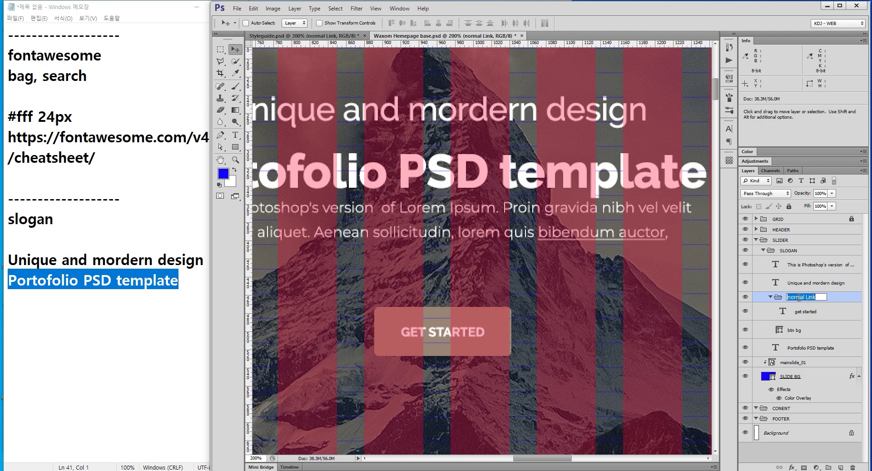
type("slide link")
key("Return")
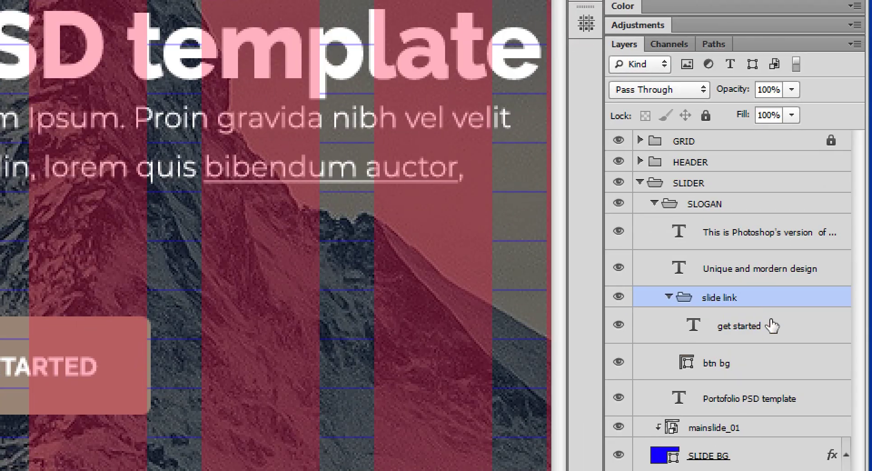
- Check the slide link group's layers and toggle the group's visibility to see which artwork it holds
left_click(772, 369)
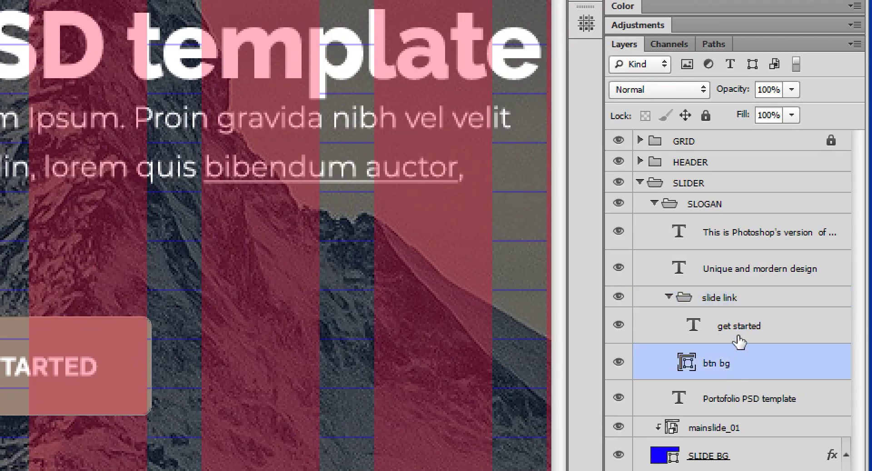
left_click(742, 331)
left_click(745, 301)
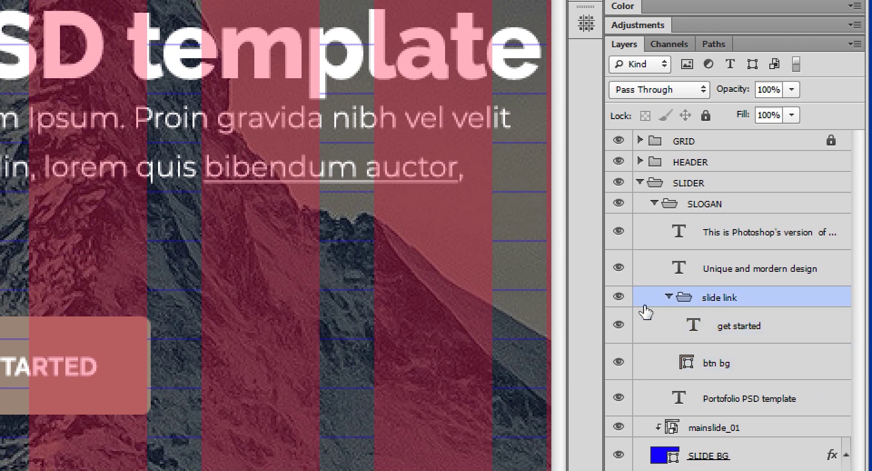
left_click(619, 297)
left_click(619, 297)
left_click(619, 297)
left_click(619, 297)
left_click(619, 297)
left_click(619, 297)
left_click(619, 298)
left_click(619, 297)
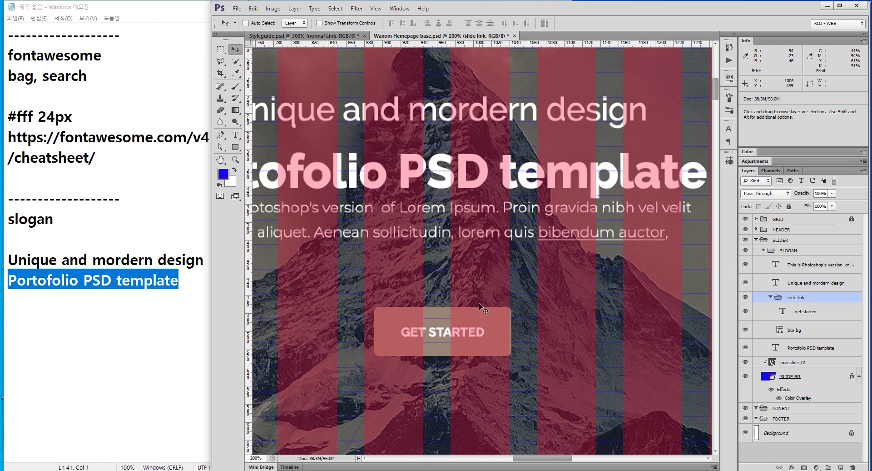
- Move the slide link button up closer to the slogan paragraph and nudge it left to center it on the grid
left_click_drag(541, 317, 507, 301)
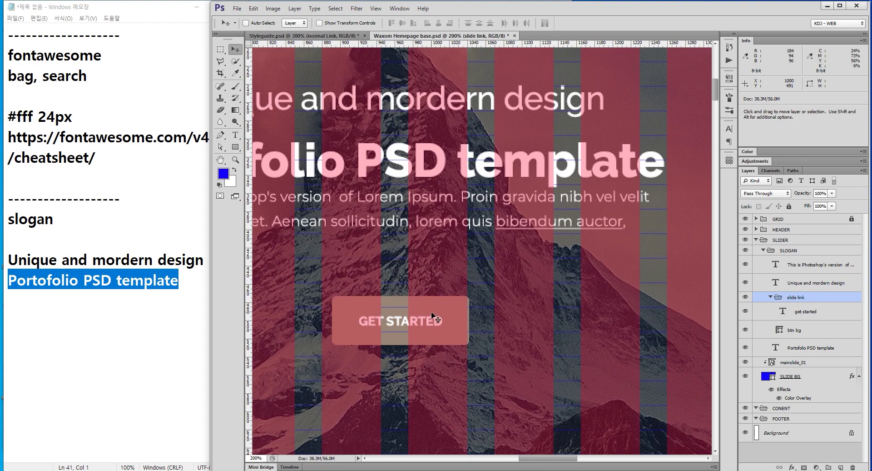
mouse_move(398, 298)
left_mouse_down()
mouse_move(439, 275)
mouse_move(408, 269)
mouse_move(403, 289)
left_mouse_up()
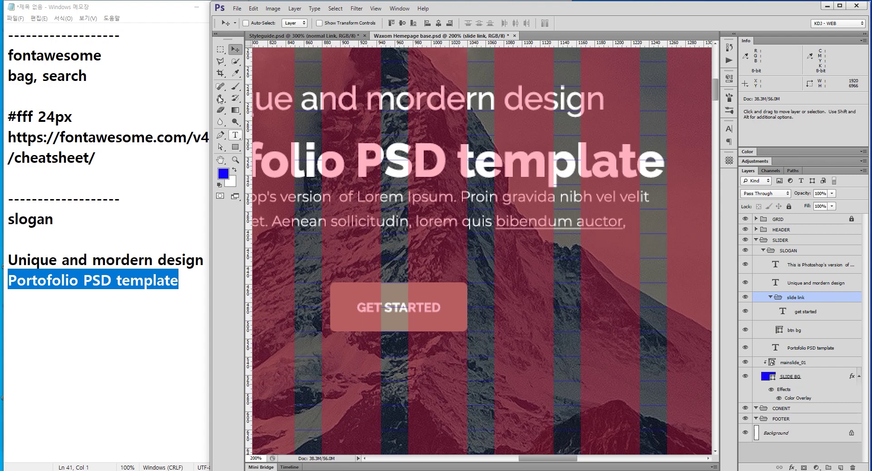
key("Left")
key("Left")
key("Left")
key("Left")
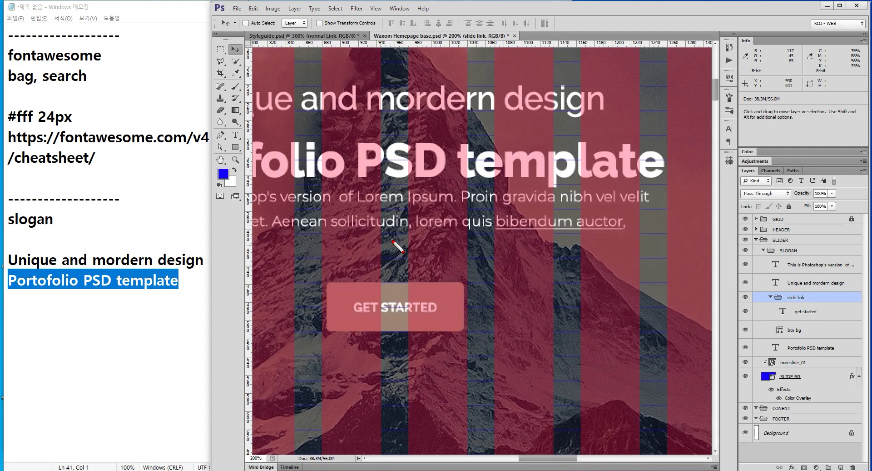
mouse_move(391, 237)
left_mouse_down()
mouse_move(435, 283)
mouse_move(461, 288)
mouse_move(487, 332)
left_mouse_up()
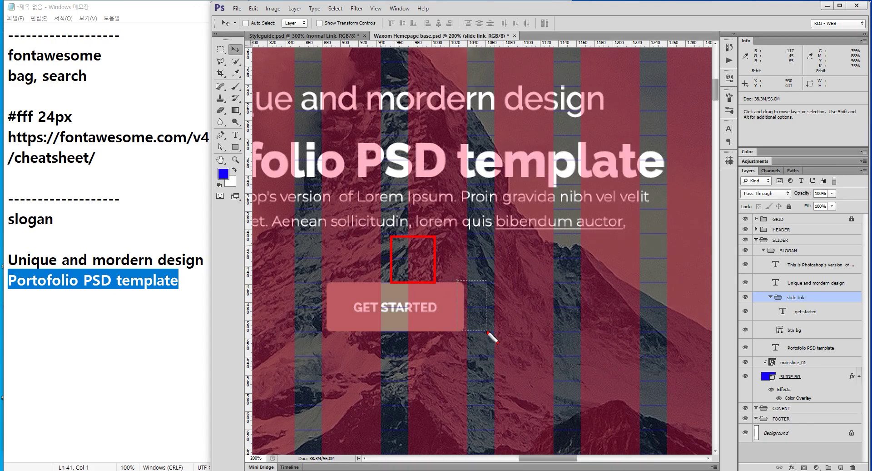
key("Escape")
- Select the SLOGAN group and toggle its visibility to check that it holds the whole slogan block
key("ctrl+minus")
key("ctrl+minus")
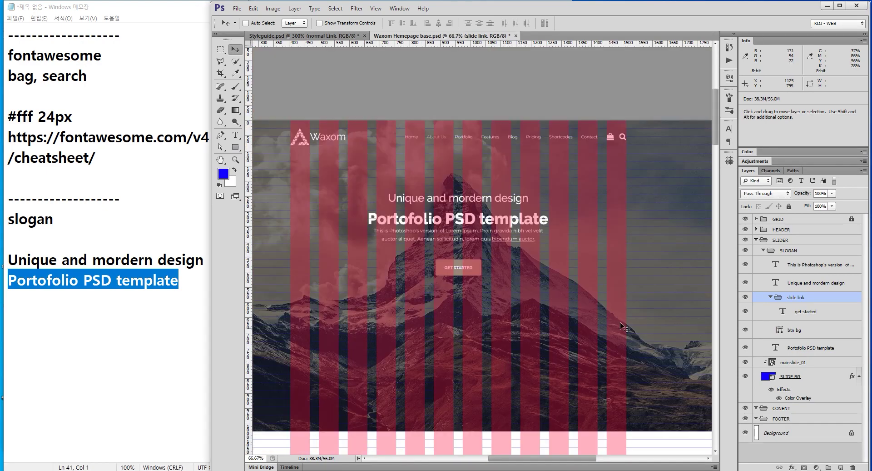
left_click(791, 251)
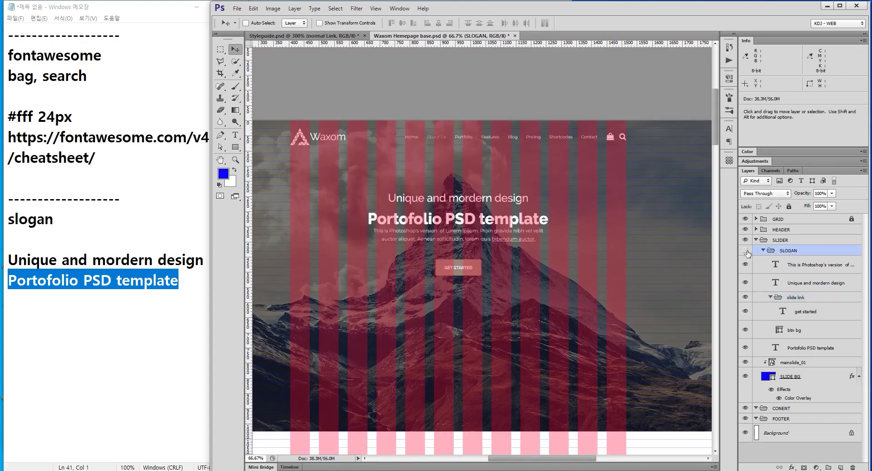
left_click(746, 251)
left_click(746, 250)
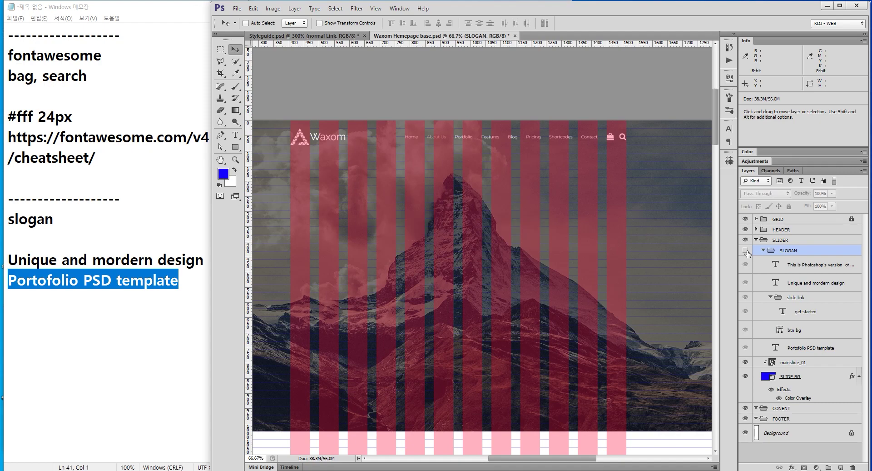
left_click(745, 250)
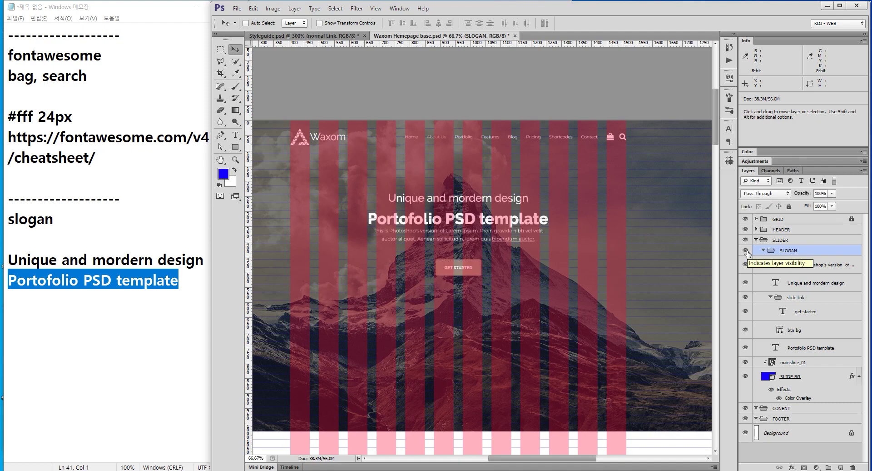
left_click(747, 253)
left_click(747, 252)
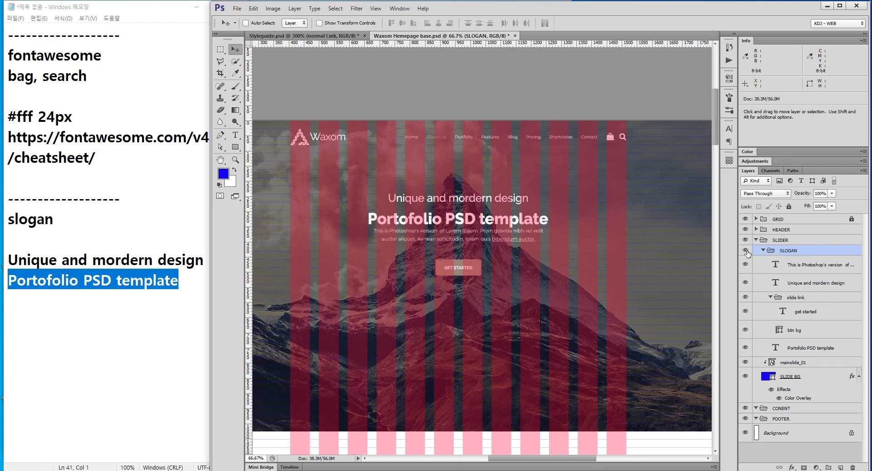
left_click_drag(454, 119, 519, 431)
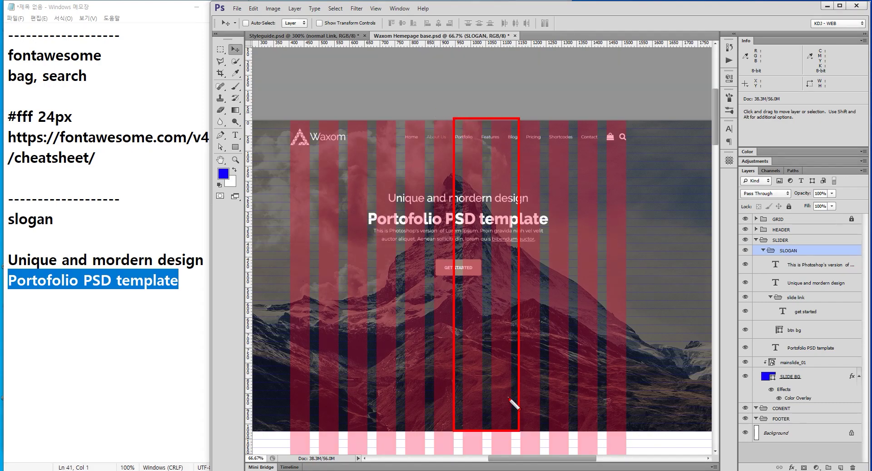
key("Escape")
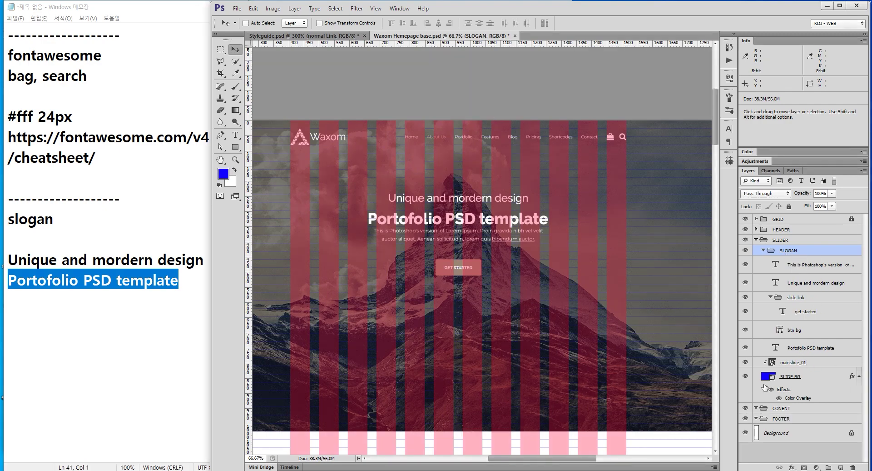
- Check the SLIDE BG layer by toggling its visibility, and add it to the selection with the SLOGAN group
left_click(746, 376)
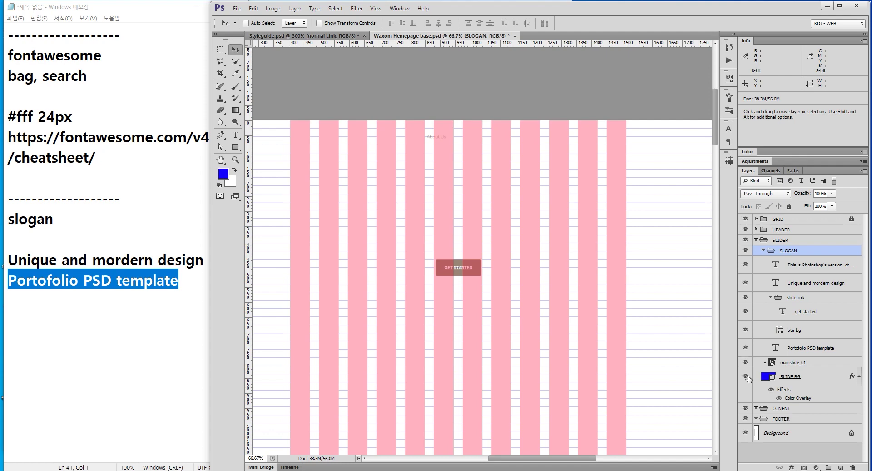
left_click(746, 377)
left_click(820, 376)
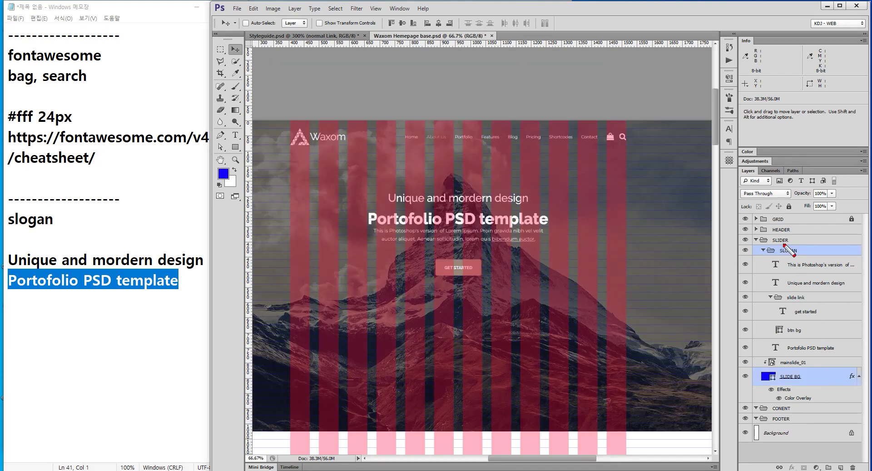
mouse_move(770, 242)
left_mouse_down()
mouse_move(826, 266)
mouse_move(821, 258)
left_mouse_up()
left_click_drag(750, 369, 839, 387)
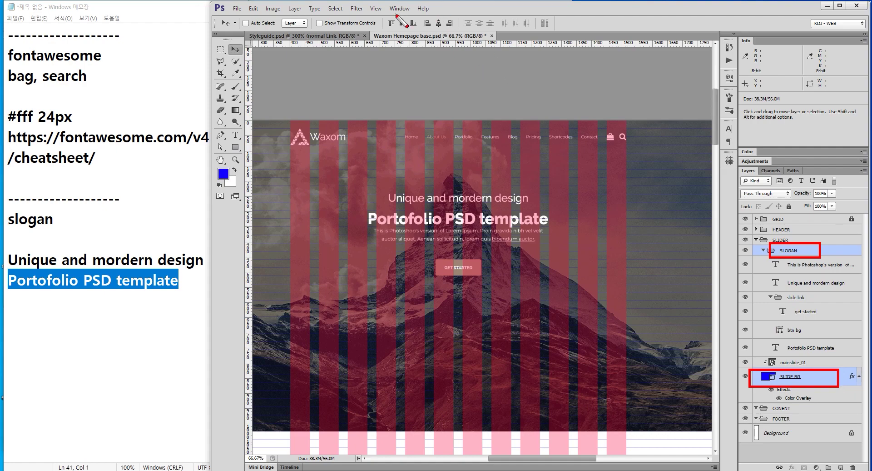
left_click_drag(396, 15, 406, 41)
left_click_drag(370, 186, 553, 278)
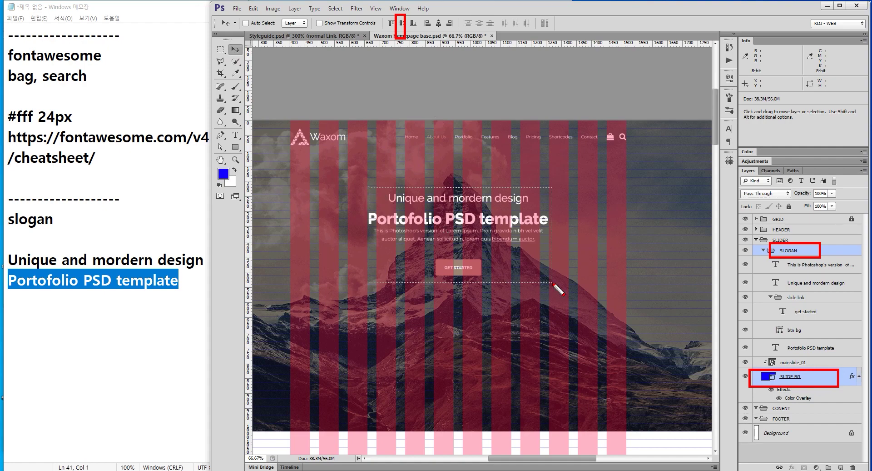
left_click_drag(449, 119, 496, 431)
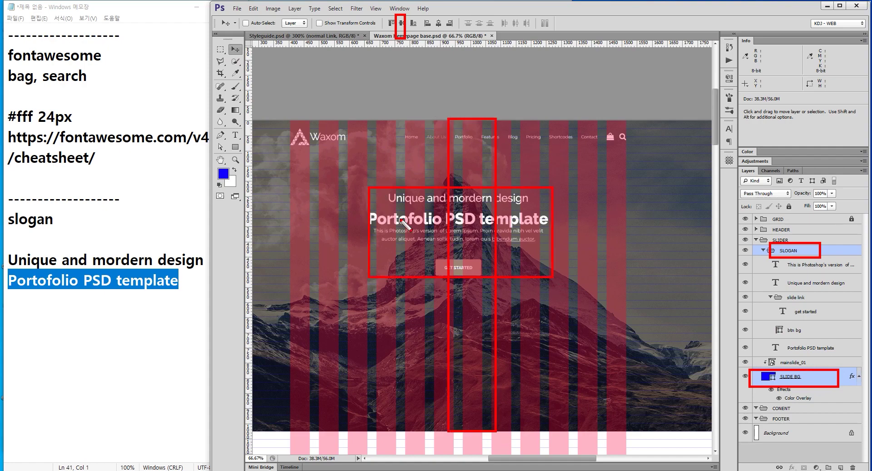
key("Escape")
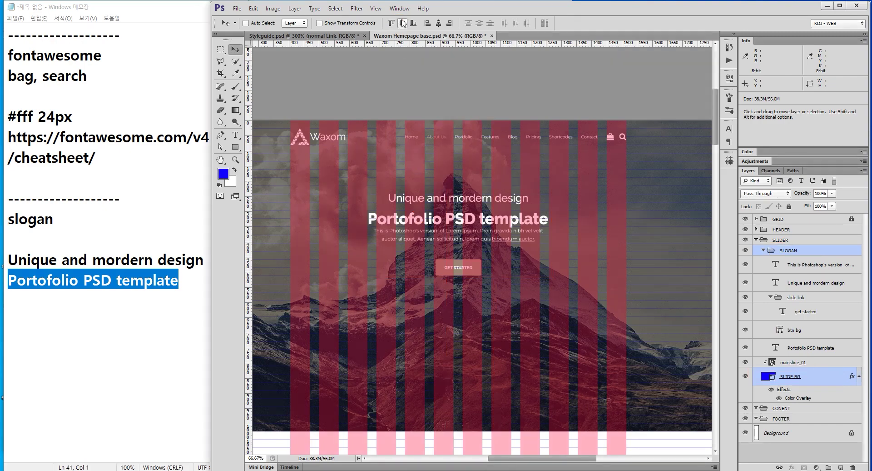
- Align the vertical centers of the selected SLOGAN group and SLIDE BG layer
left_click(403, 23)
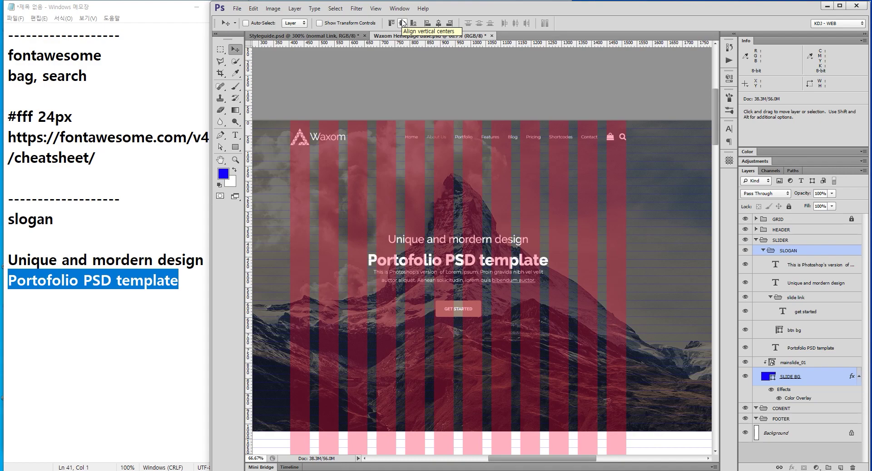
left_click_drag(283, 345, 314, 309)
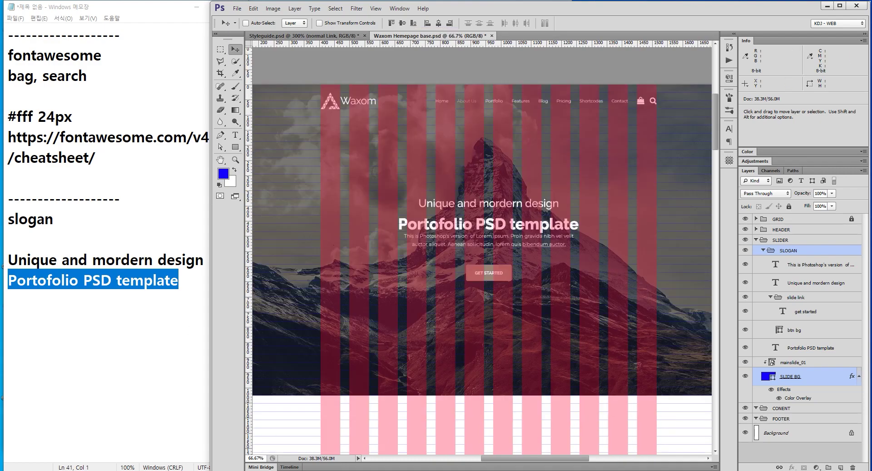
- Switch to the SRC folder in File Explorer, open arrow.psd in Photoshop and check its "left" layer by toggling visibility
mouse_move(241, 465)
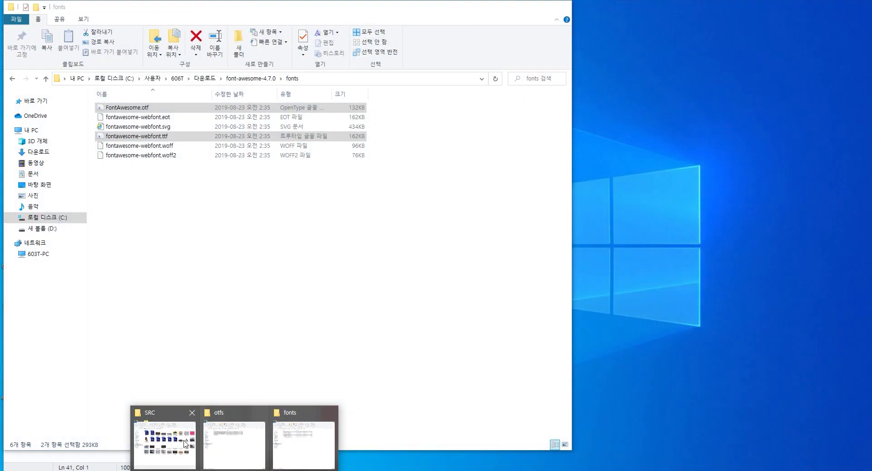
left_click(184, 441)
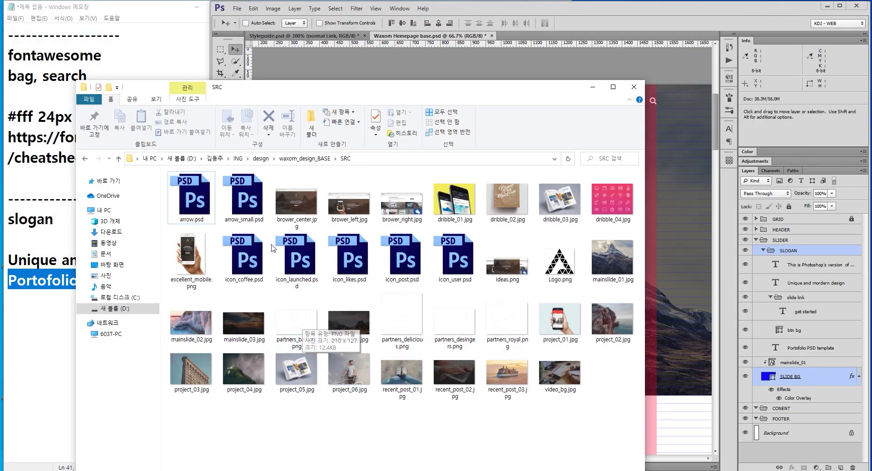
left_click(193, 202)
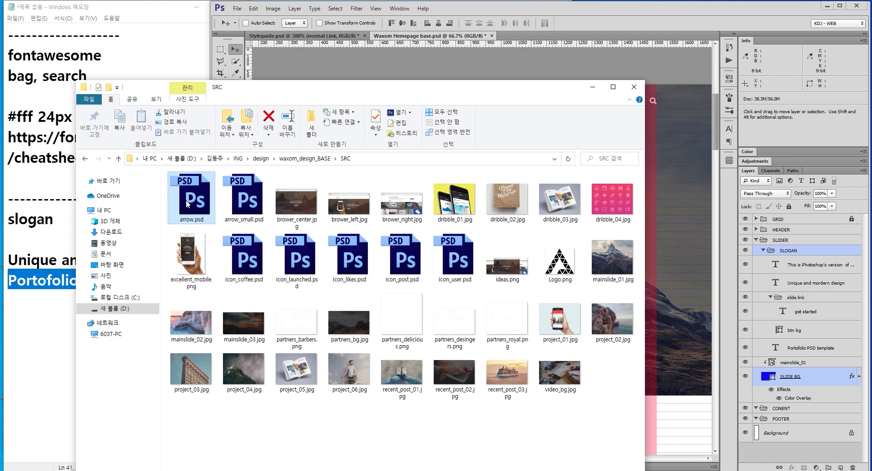
double_click(186, 200)
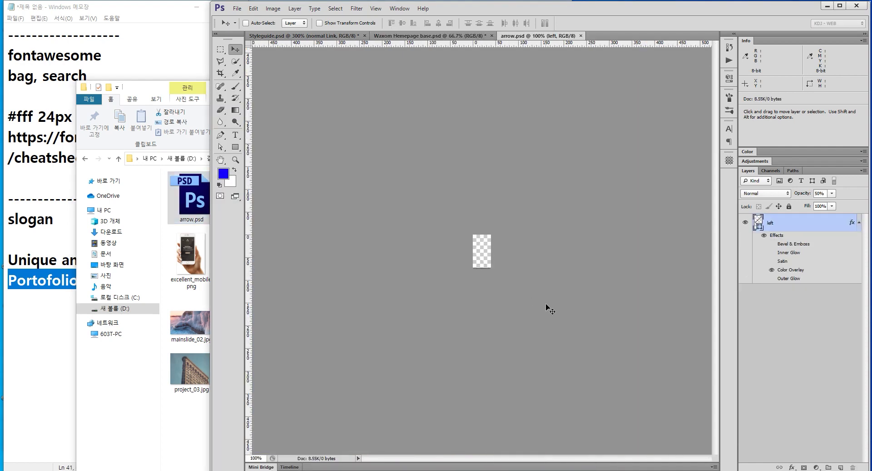
left_click(745, 223)
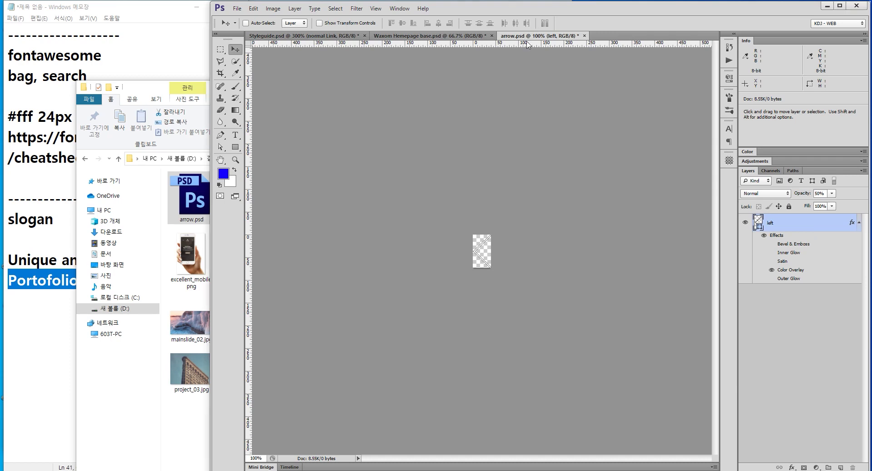
- Copy the left arrow layer from arrow.psd into the homepage slider, left of the grid columns at slogan height, and close arrow.psd without saving
left_click_drag(527, 40, 576, 132)
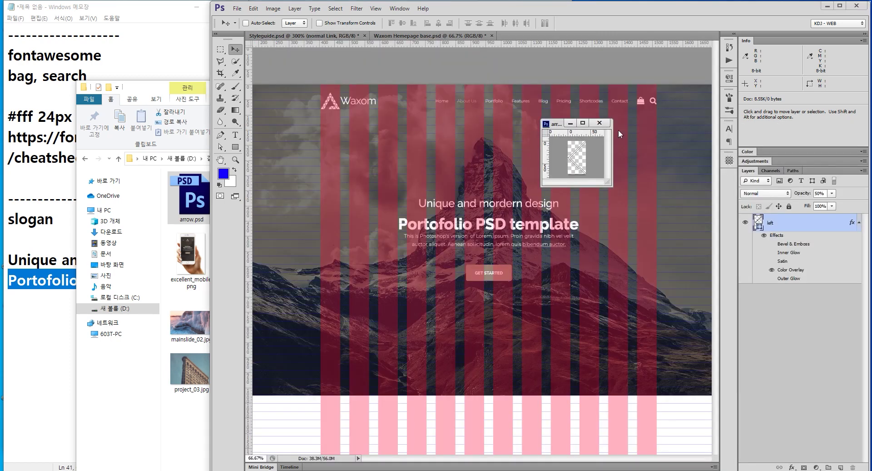
left_click_drag(576, 159, 291, 240)
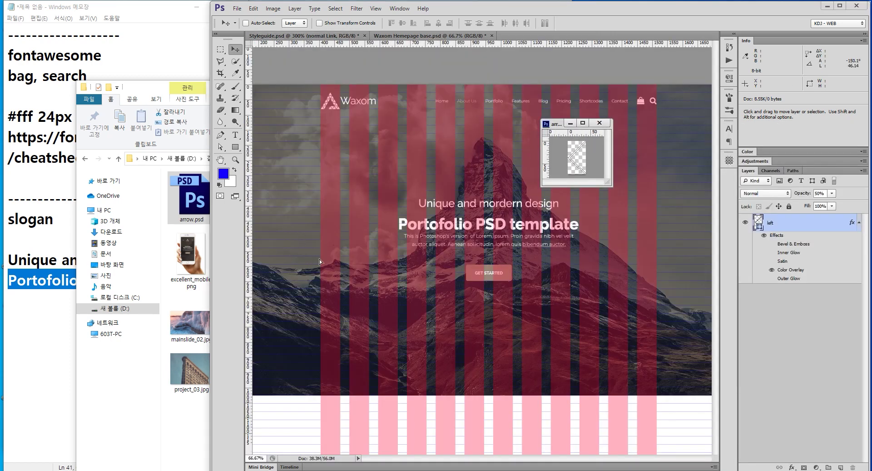
left_click(599, 123)
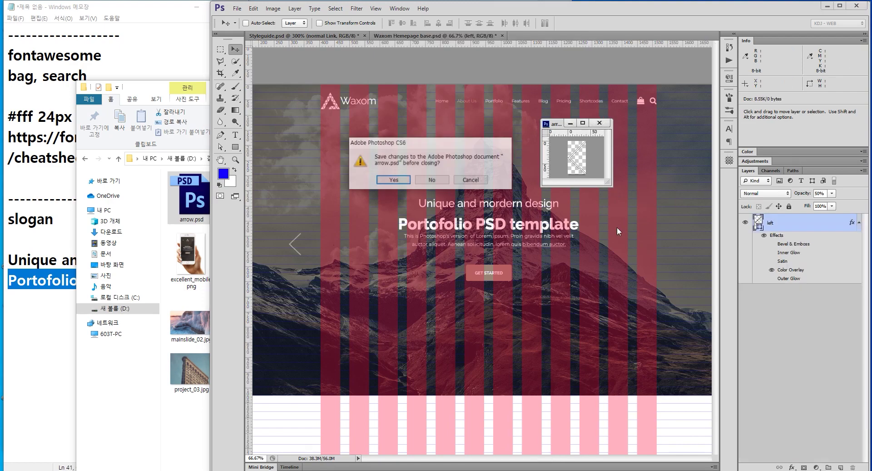
left_click(432, 179)
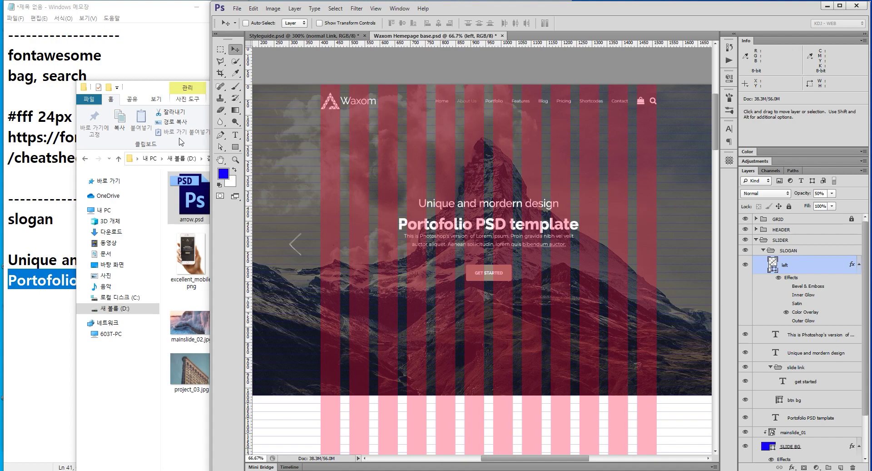
left_click(220, 49)
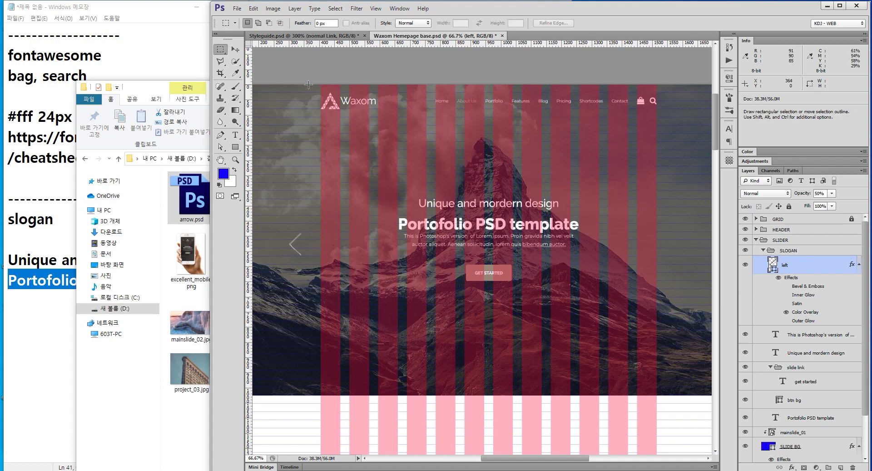
left_click_drag(309, 84, 378, 394)
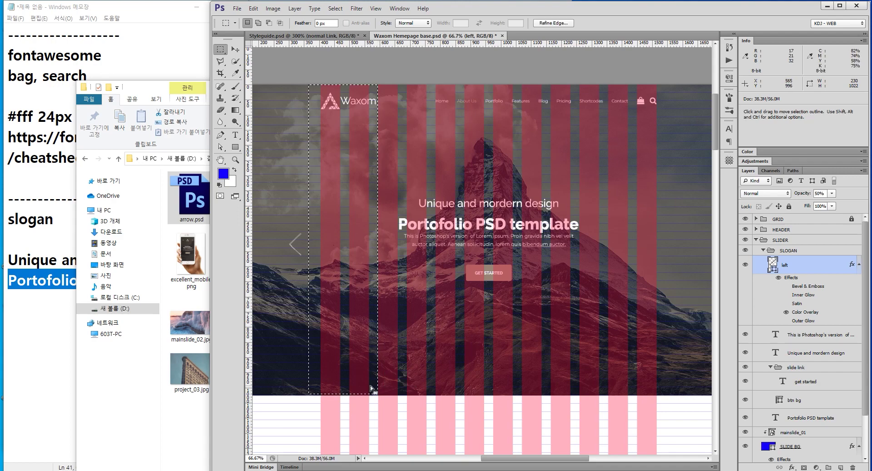
left_click(375, 381)
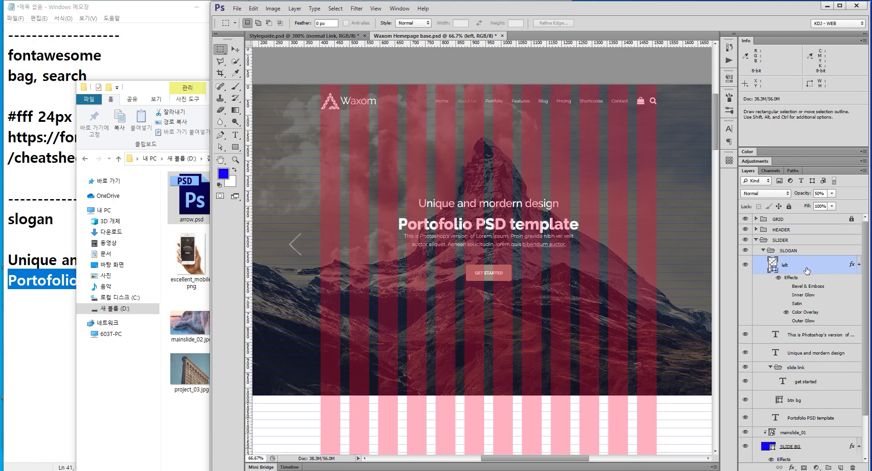
- Align the vertical centers of the left arrow layer and the SLIDE BG layer
scroll(868, 243, "down", 2)
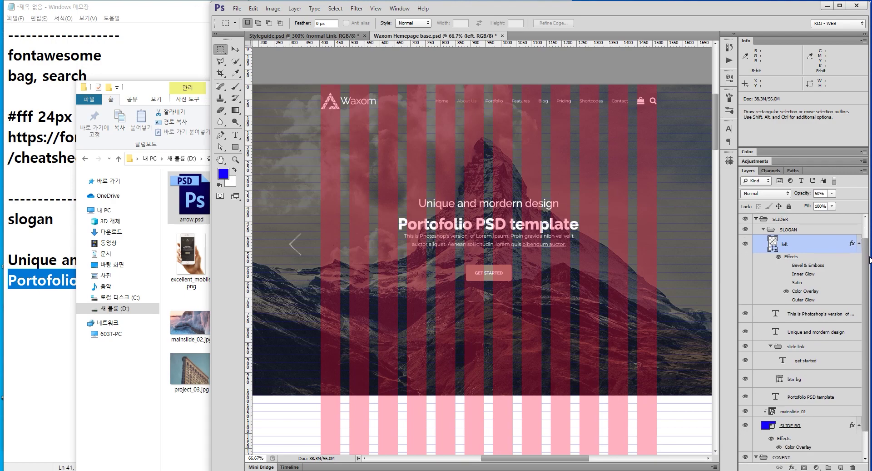
left_click(797, 427, "ctrl")
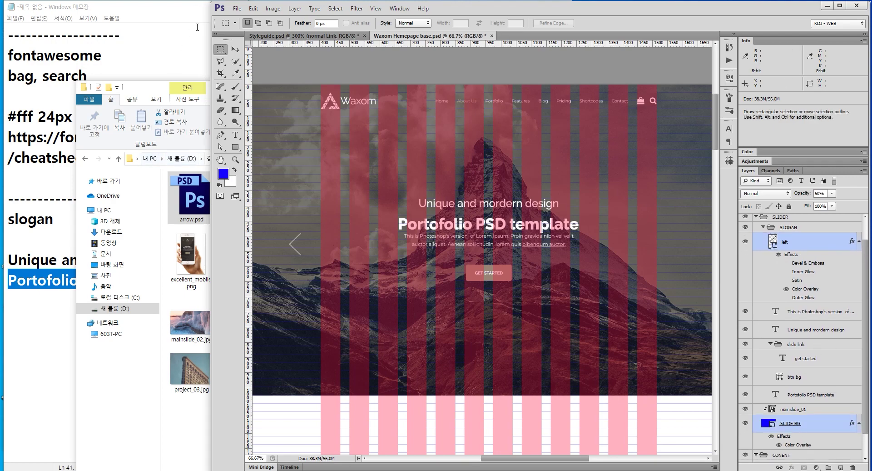
left_click(236, 50)
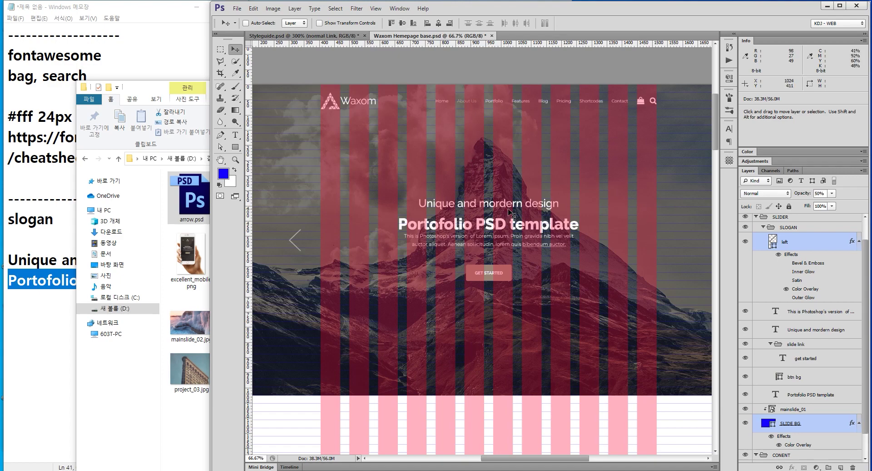
- Select only the left arrow layer and move it so its edge meets the first grid column's outer edge
left_click(319, 244, "ctrl")
left_click(319, 243, "ctrl")
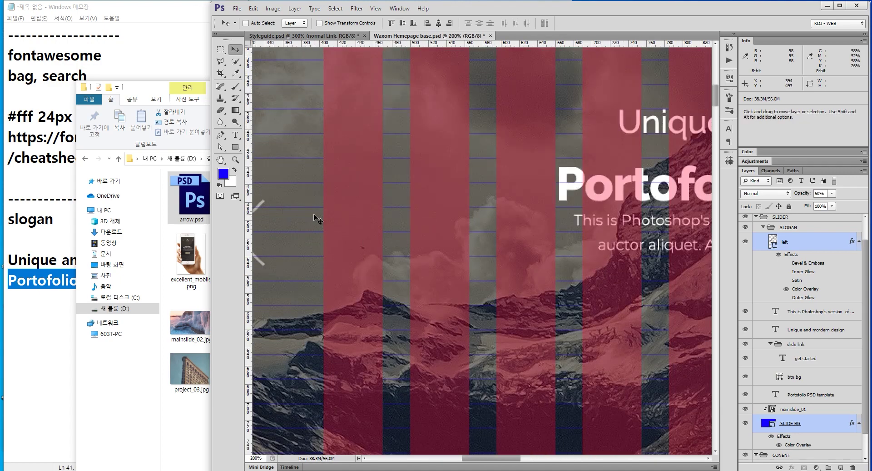
left_click_drag(314, 214, 409, 210)
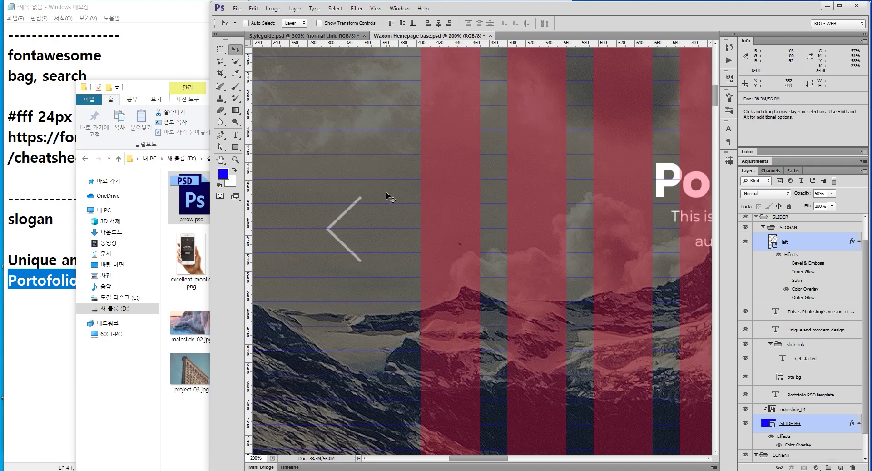
left_click(346, 210, "ctrl")
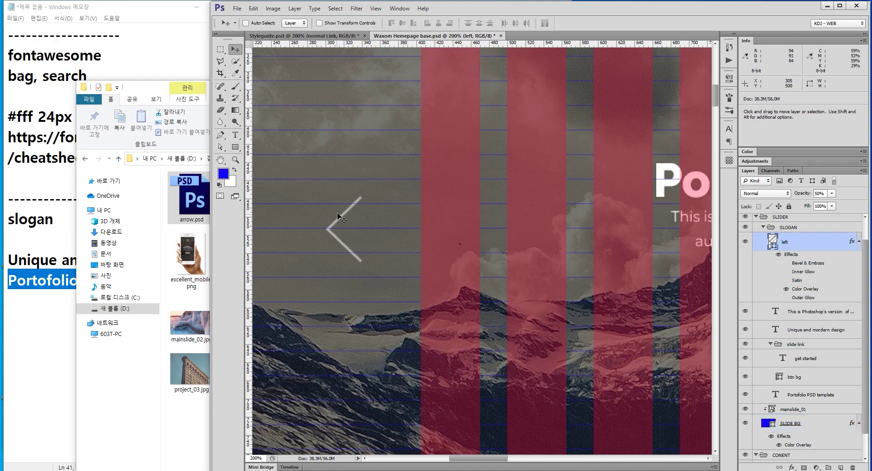
left_click_drag(338, 213, 404, 212)
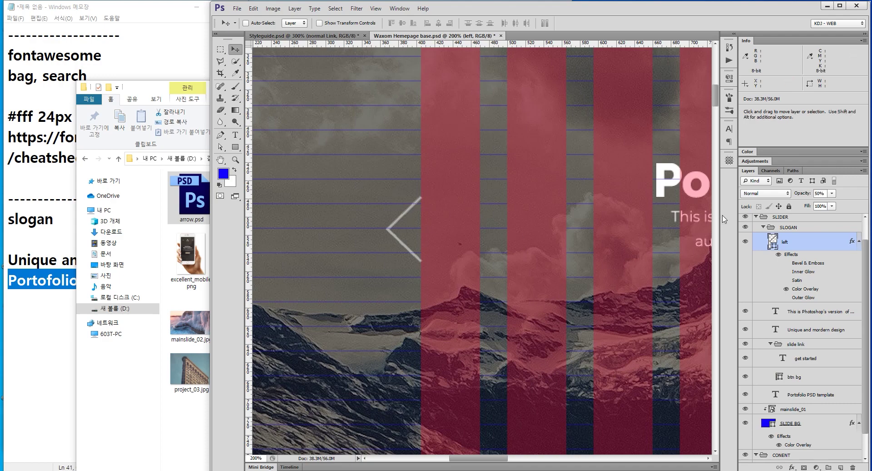
- Move the left arrow horizontally outward to leave a gap of about 150 px before the first grid column
key("Left")
key("shift+Left")
key("shift+Left")
key("shift+Left")
key("shift+Left")
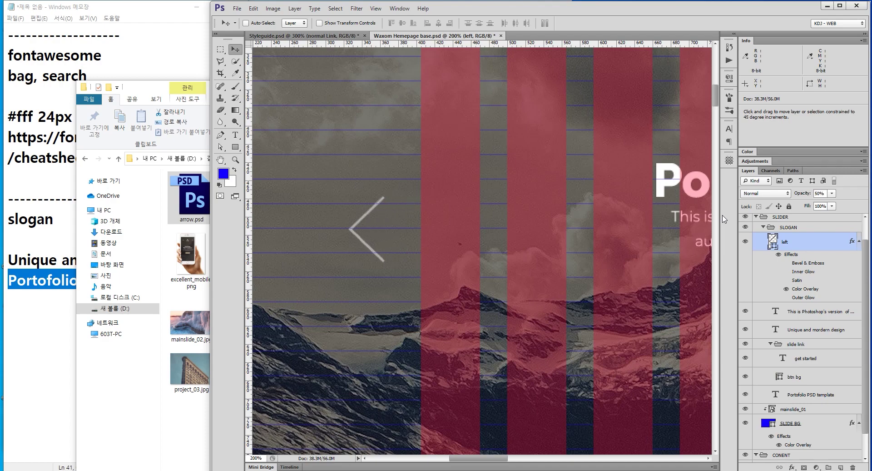
key("shift+Left")
key("shift+Left")
key("shift+Left")
key("shift+Left")
key("shift+Left")
key("shift+Left")
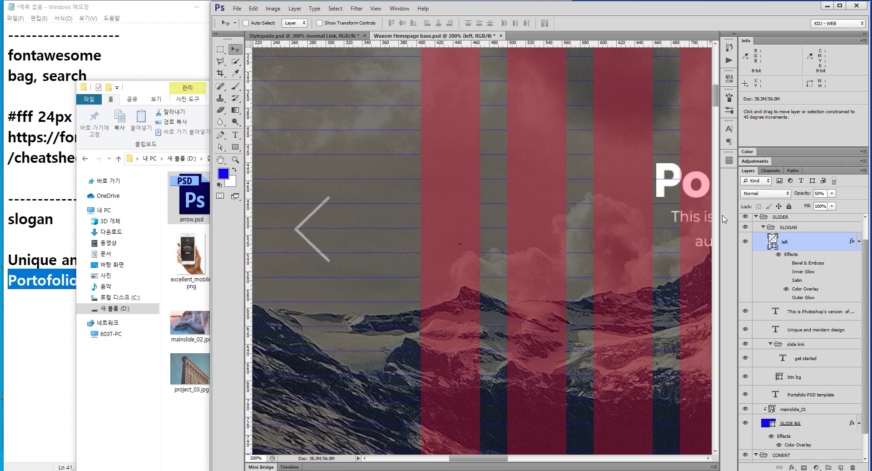
key("shift+Left")
key("shift+Left")
key("shift+Left")
key("shift+Left")
key("shift+Left")
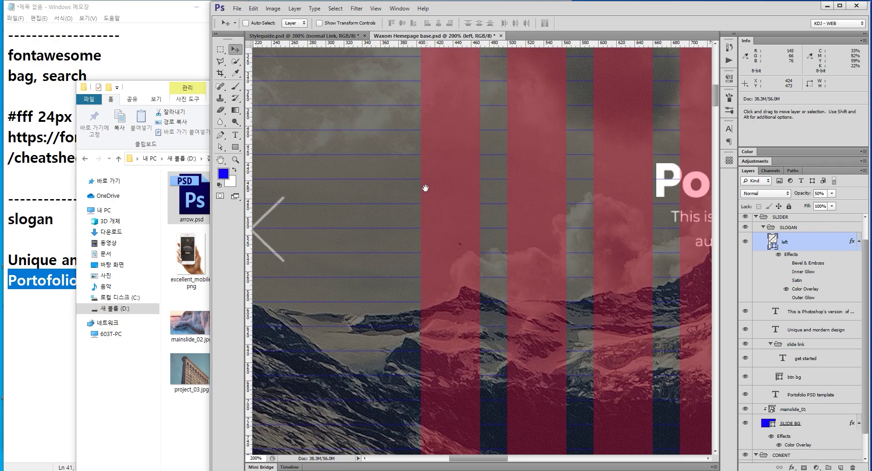
- Duplicate the left arrow straight across to the far side of the grid, beyond the last column
left_click_drag(425, 189, 462, 185)
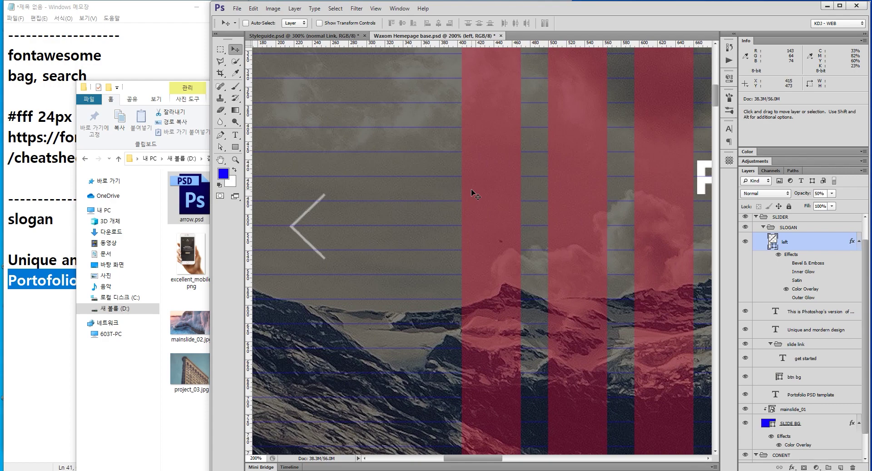
key("ctrl+minus")
key("ctrl+minus")
key("ctrl+minus")
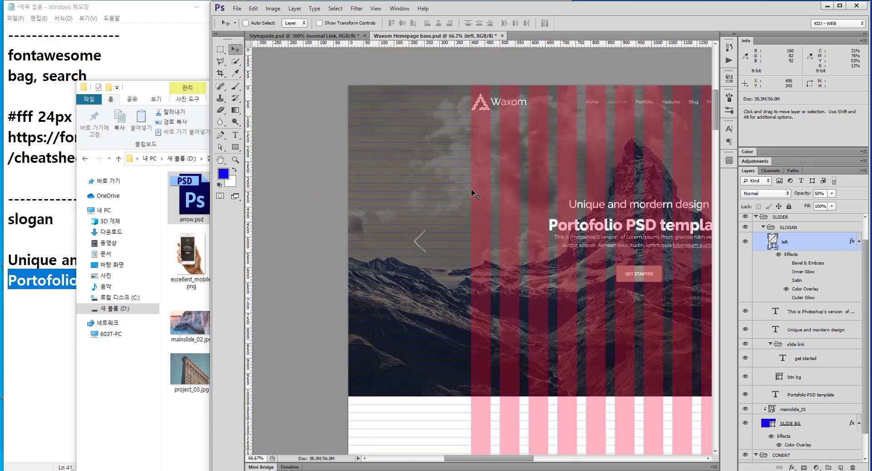
left_click_drag(474, 194, 451, 164)
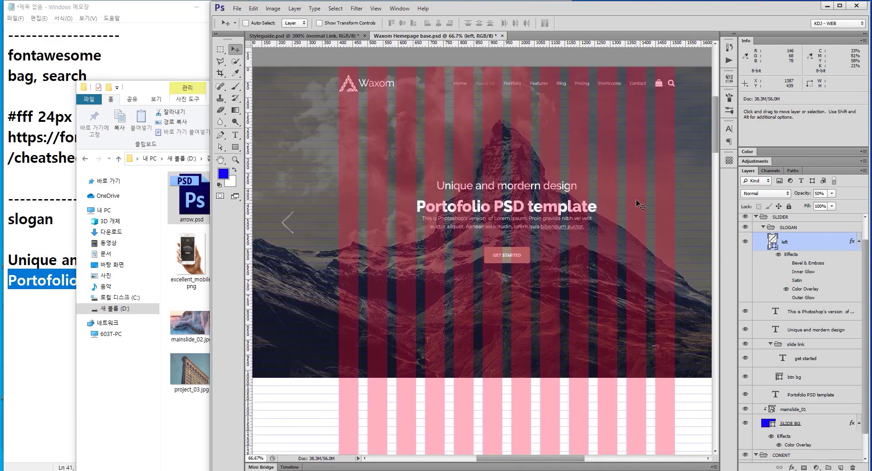
key("ctrl+minus")
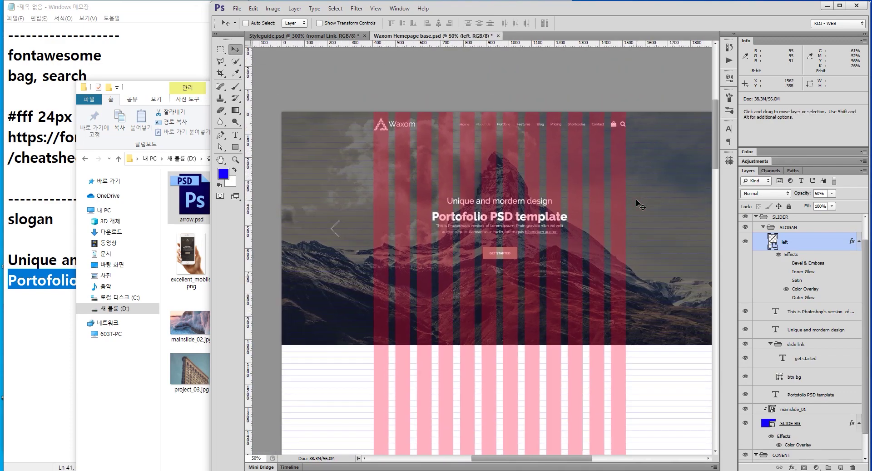
key("alt")
left_click_drag(337, 226, 649, 228)
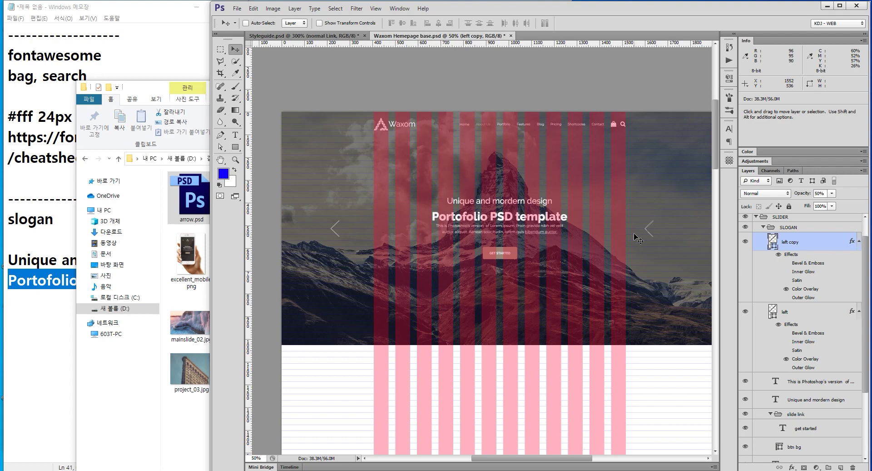
- Flip the duplicated arrow to point right and rename its layer right
key("ctrl+t")
left_click_drag(658, 248, 632, 292)
key("Return")
double_click(793, 242)
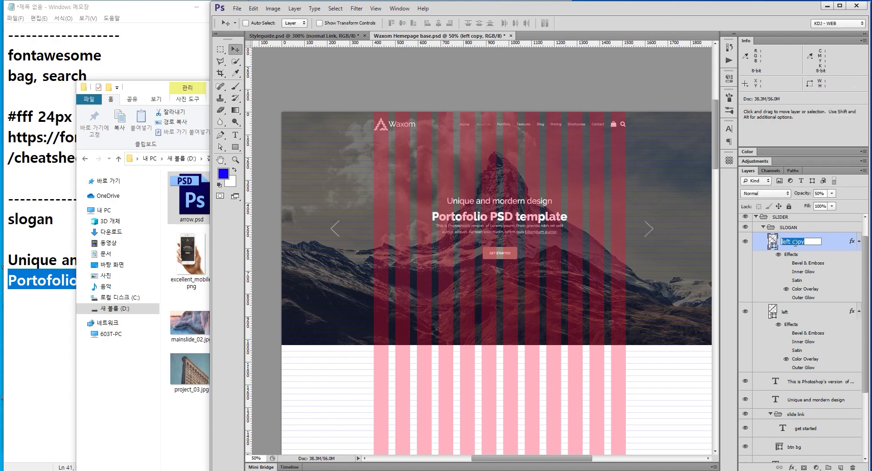
type("right")
key("Return")
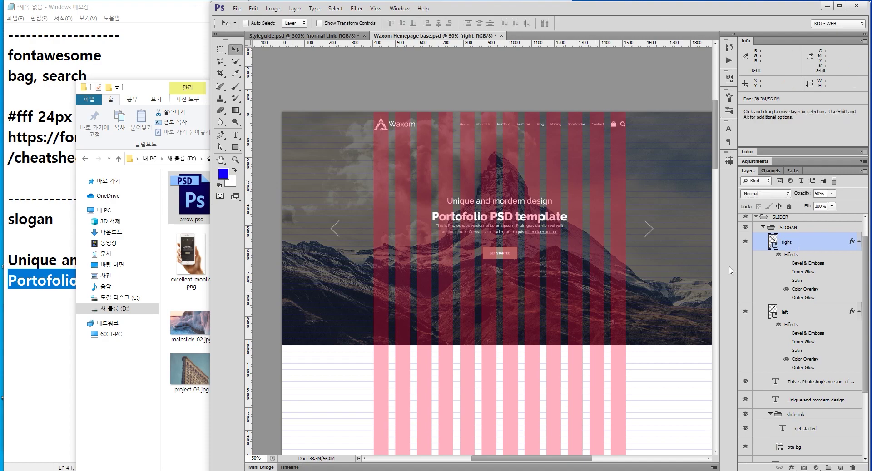
- Move the right arrow against the outer edge of the last grid column
scroll(644, 230, "up", 3)
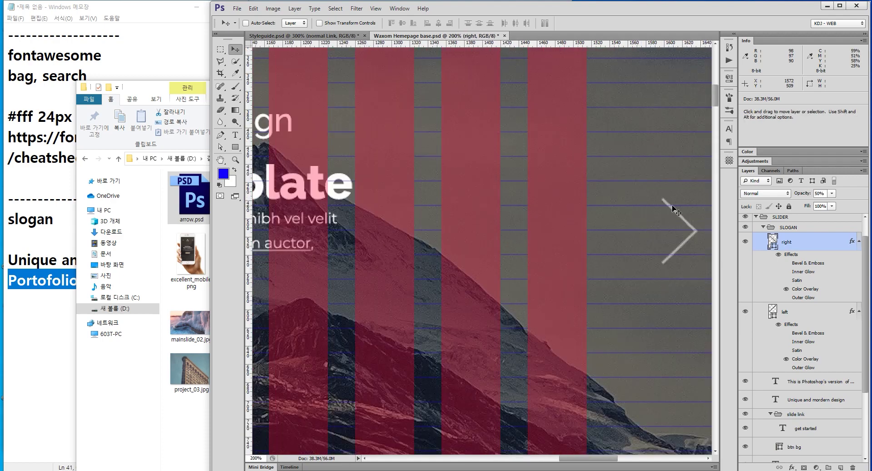
left_click_drag(680, 213, 604, 212)
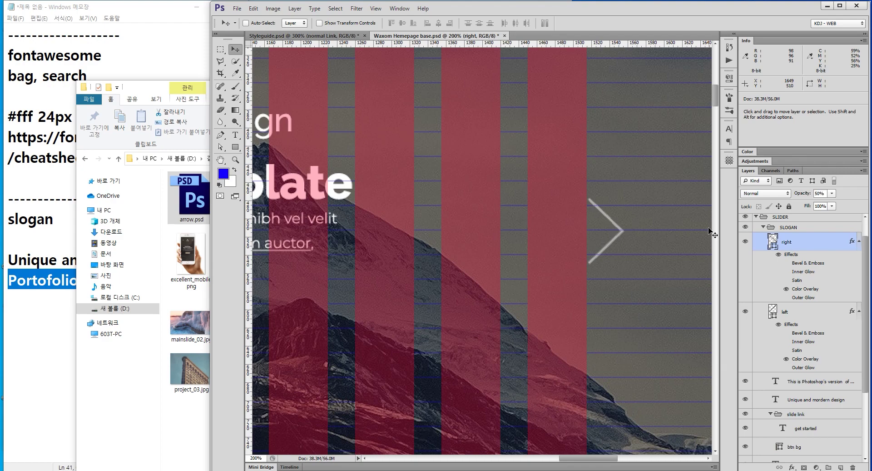
key("shift")
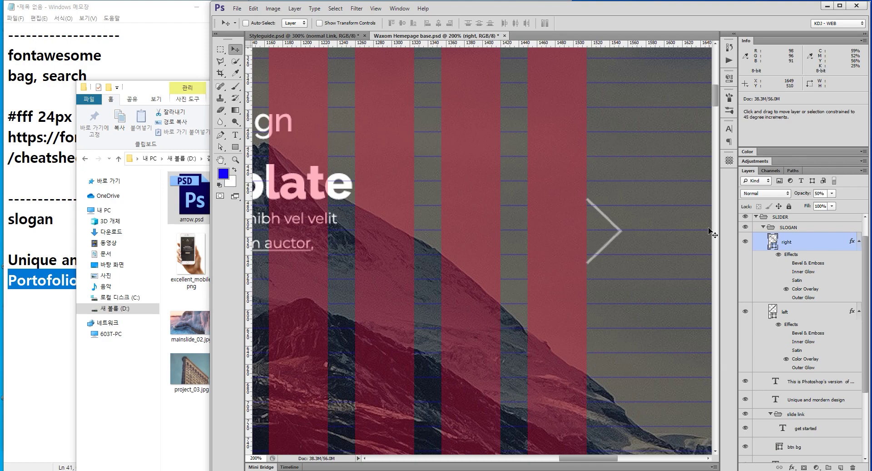
- Shift the right arrow horizontally outward to leave a gap of about 150 px after the last grid column
key("shift+Right")
key("shift+Right")
key("shift+Right")
key("shift+Right")
key("shift+Right")
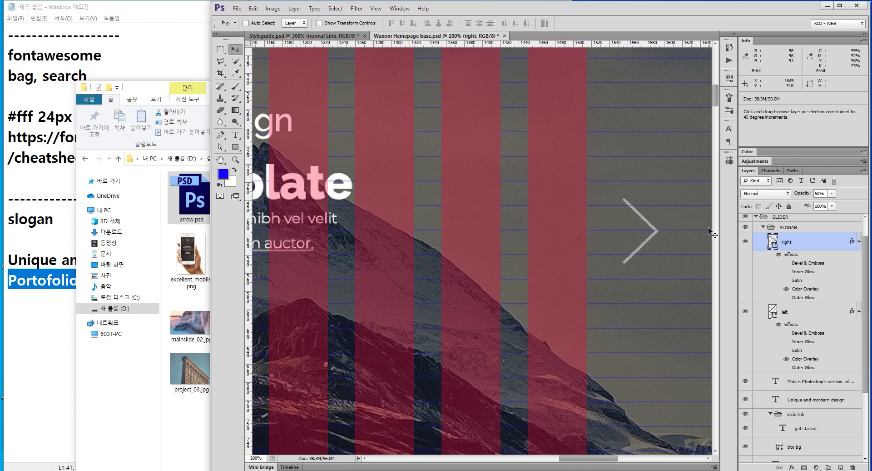
key("shift+Right")
key("shift+Right")
key("shift+Right")
key("shift+Right")
key("shift+Right")
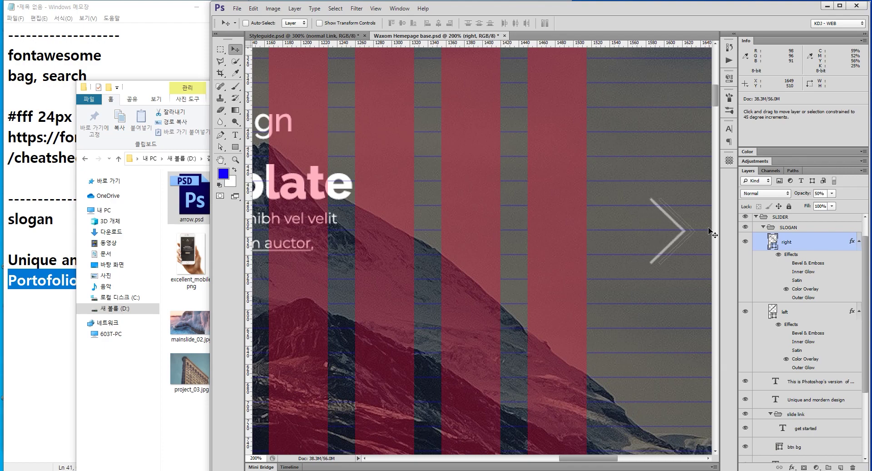
key("shift+Right")
key("shift+Right")
key("shift+Right")
key("shift+Right")
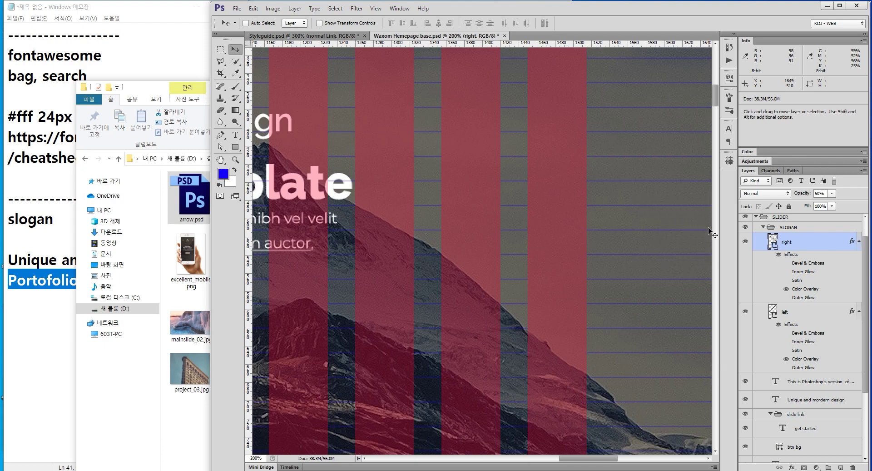
scroll(577, 258, "right", 3)
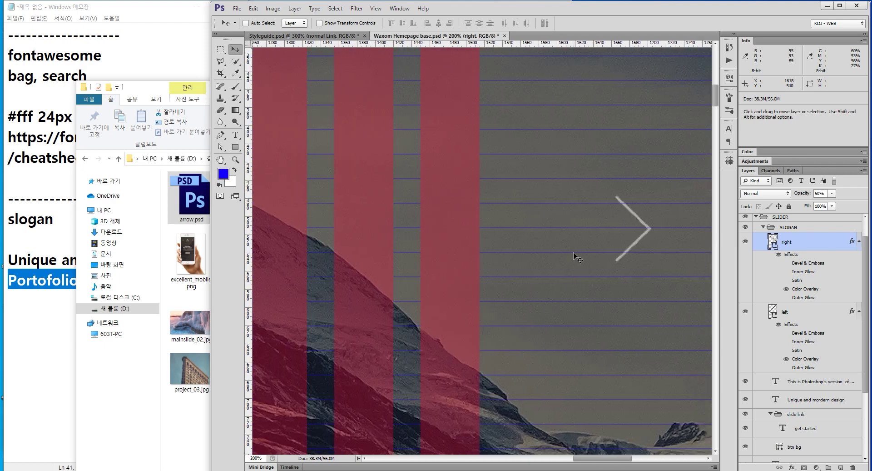
key("ctrl+minus")
key("ctrl+minus")
key("ctrl+minus")
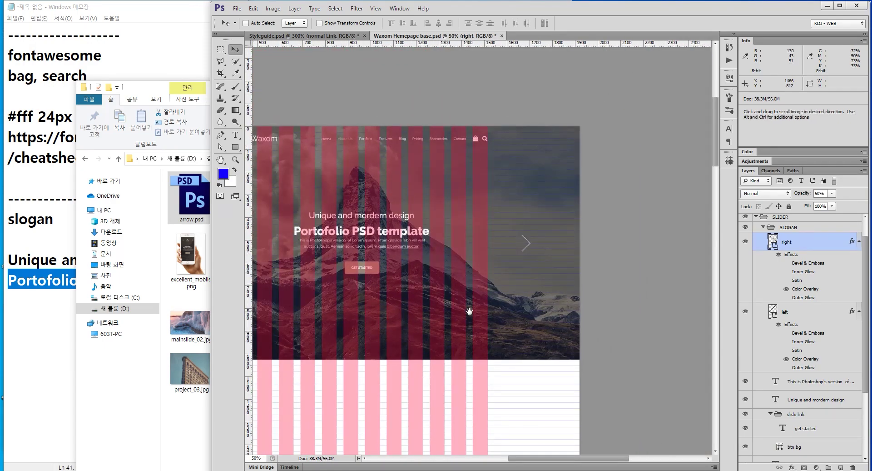
left_click_drag(469, 311, 580, 305)
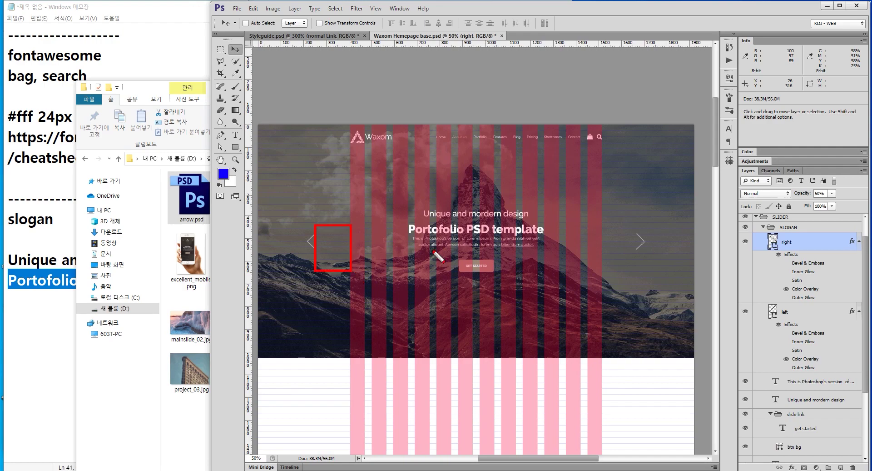
left_click_drag(603, 222, 637, 277)
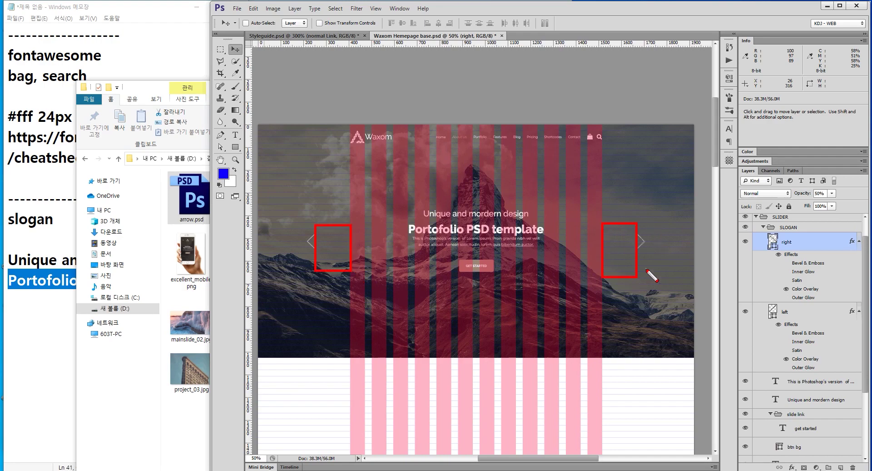
key("Escape")
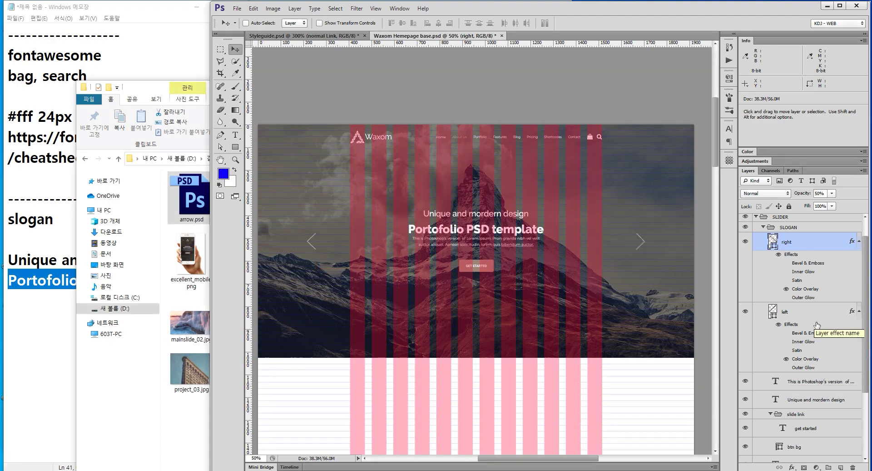
- Group the right and left arrow layers under the name CONTROLS and collapse the slide link group
left_click(801, 313, "ctrl")
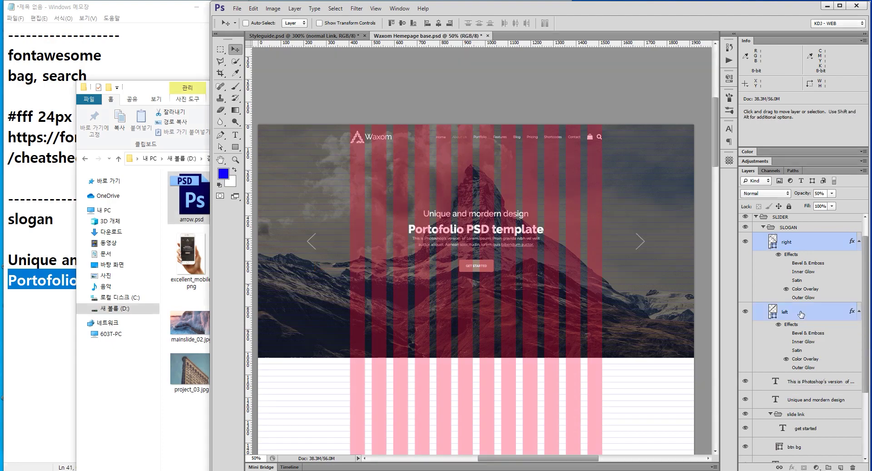
key("ctrl+g")
double_click(795, 260)
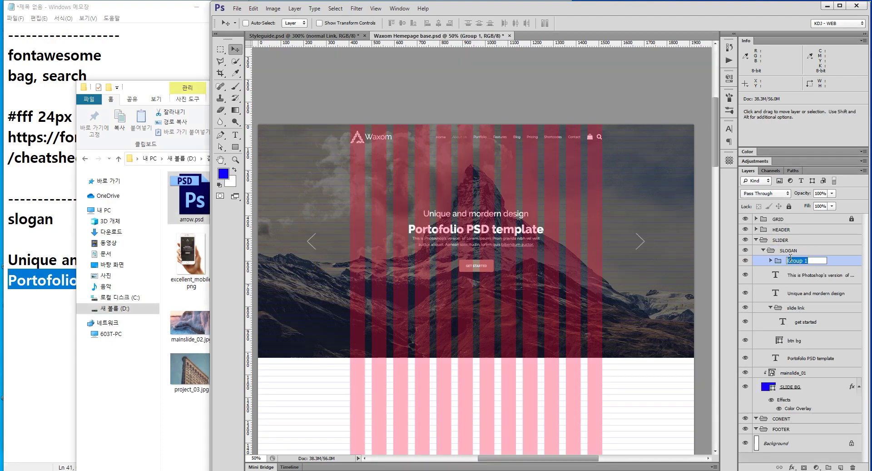
type("COT")
key("Return")
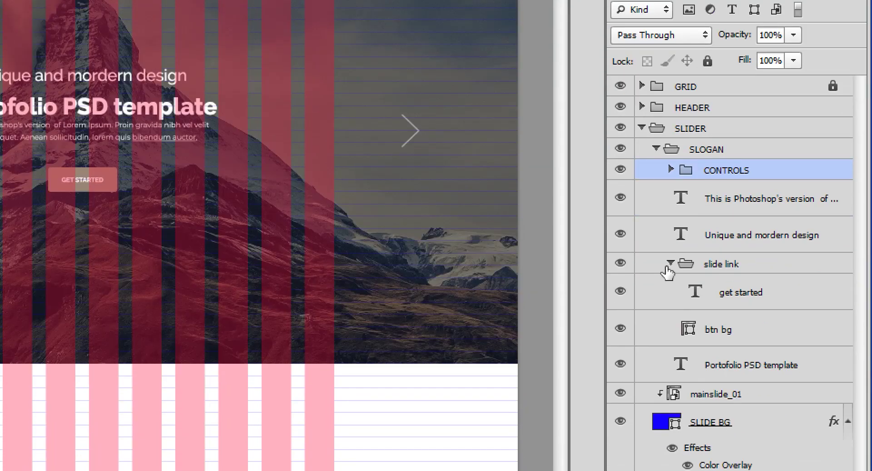
left_click(669, 264)
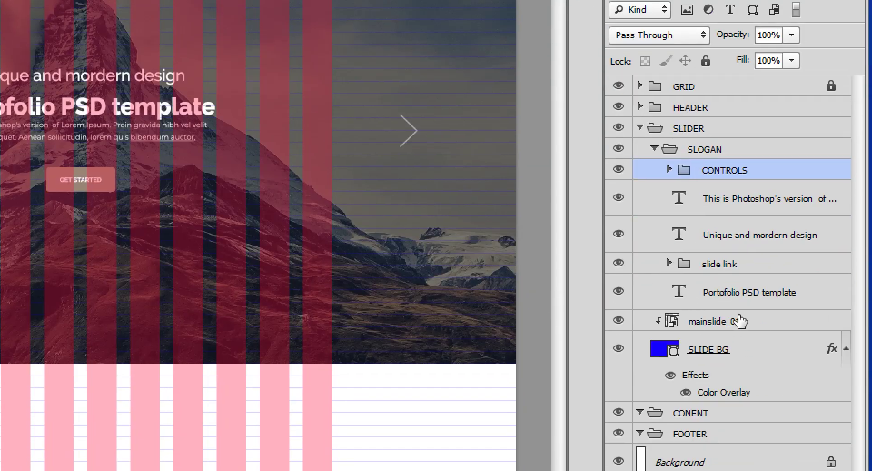
- Move the CONTROLS group out of SLOGAN into SLIDER, collapse SLOGAN, and place CONTROLS directly beneath it
left_click(717, 268)
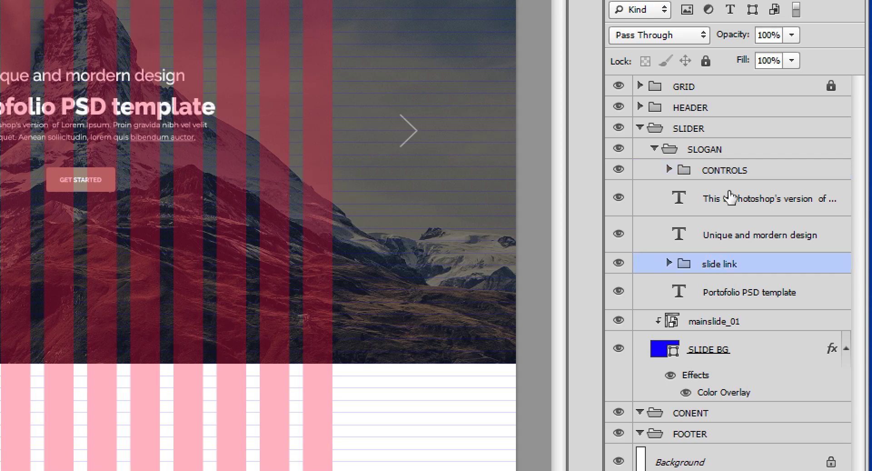
left_click_drag(694, 170, 691, 137)
left_click(654, 171)
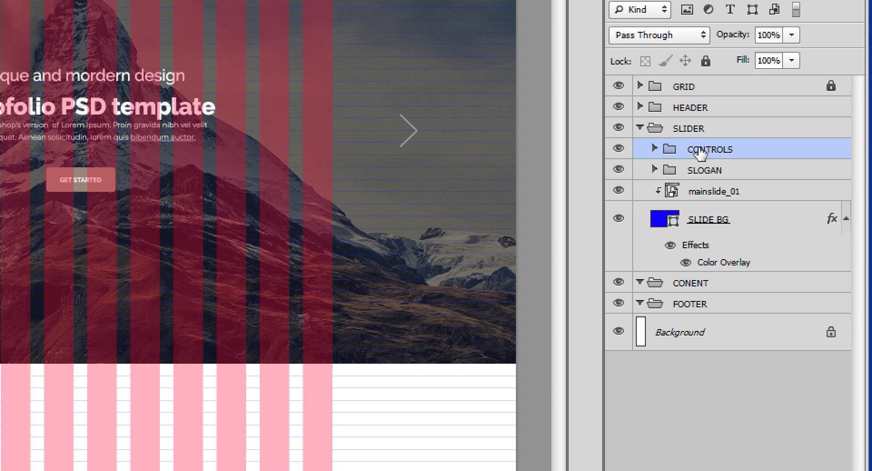
left_click_drag(697, 155, 638, 180)
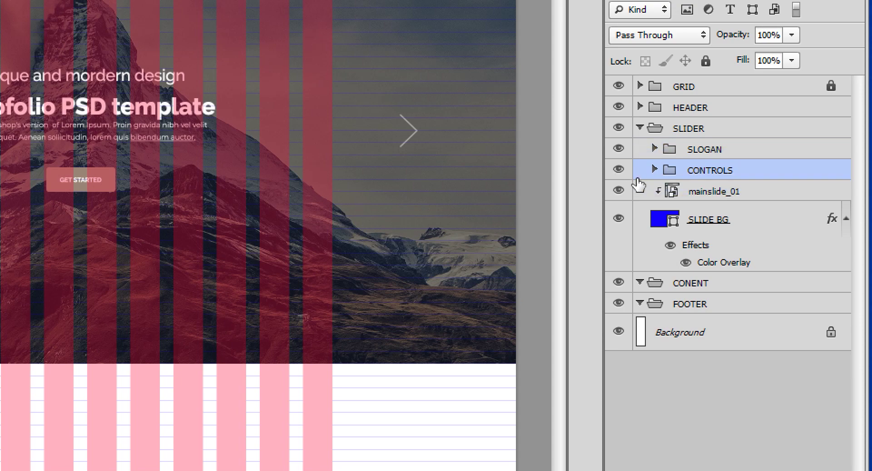
key("ctrl+z")
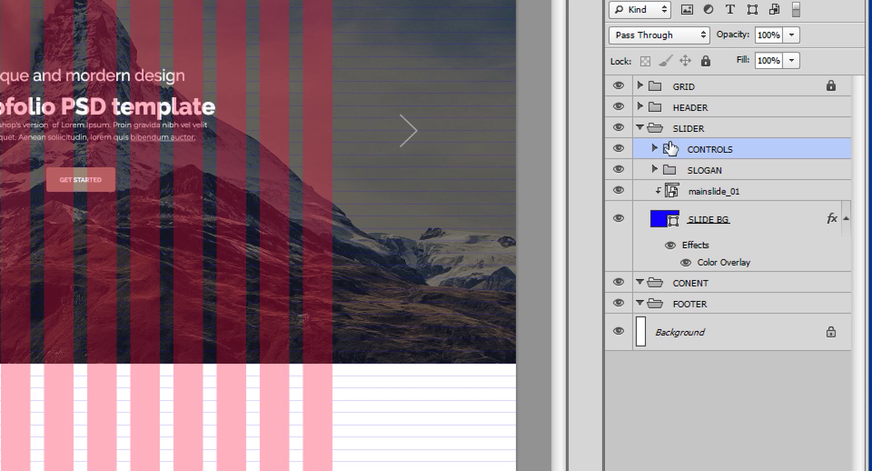
left_click_drag(734, 154, 639, 182)
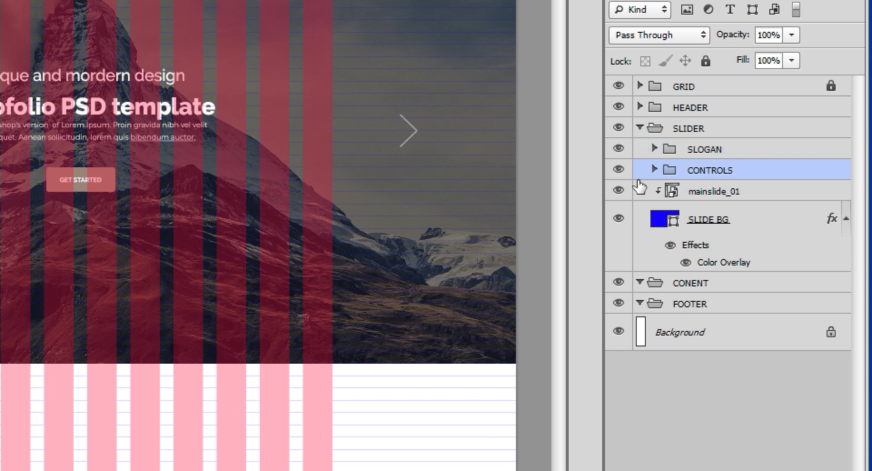
left_click(708, 150)
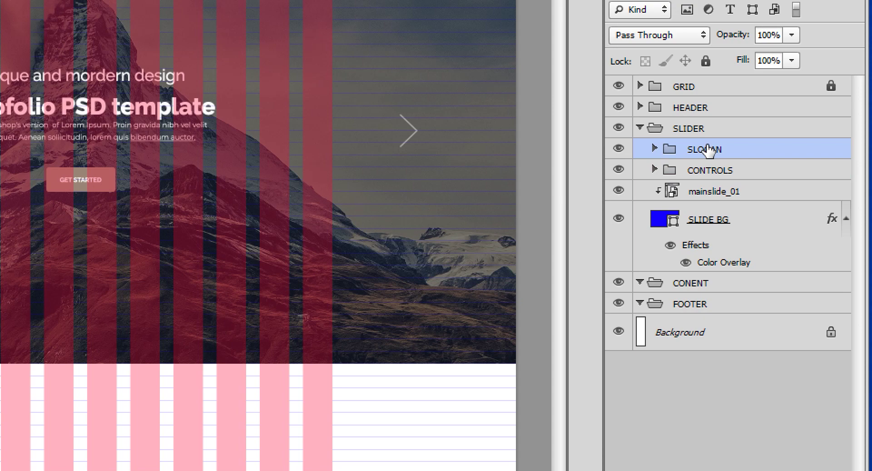
left_click(714, 177)
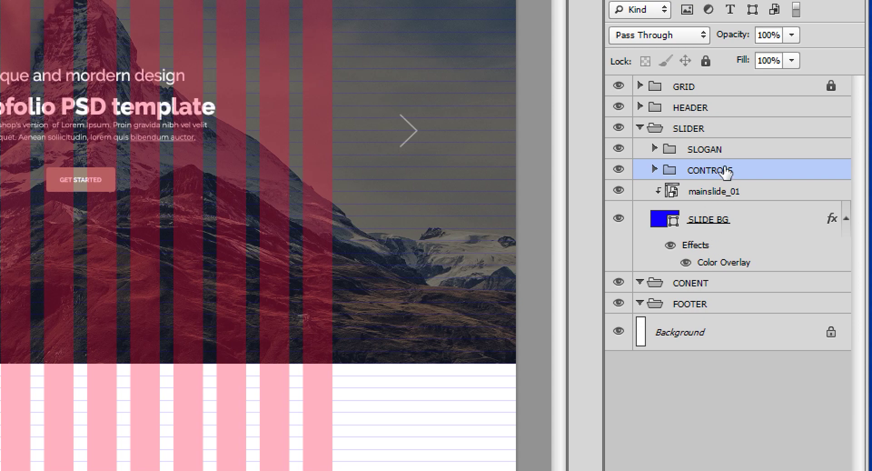
left_click(720, 152)
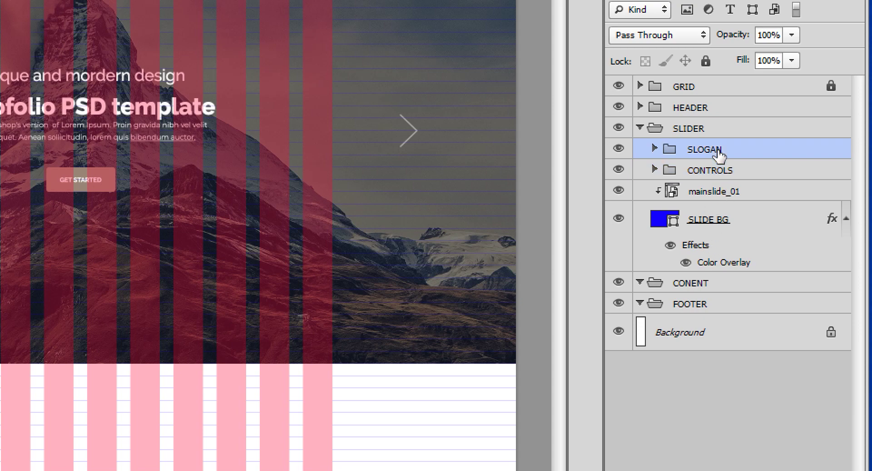
left_click(725, 172)
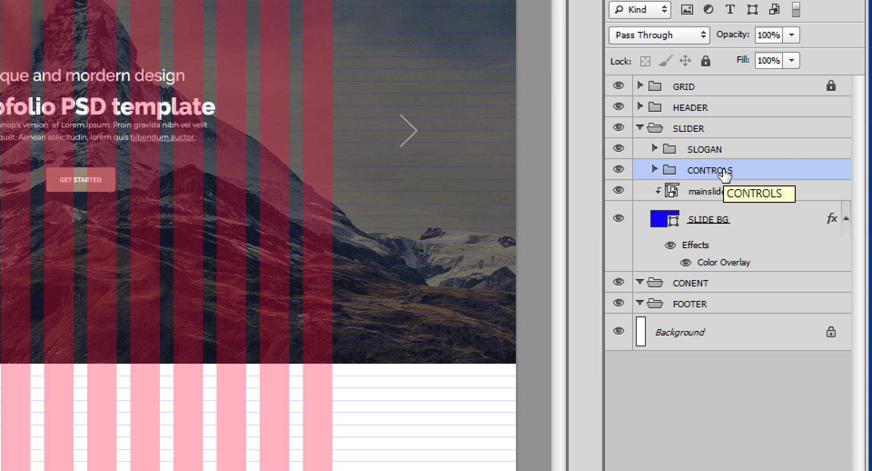
left_click(724, 154)
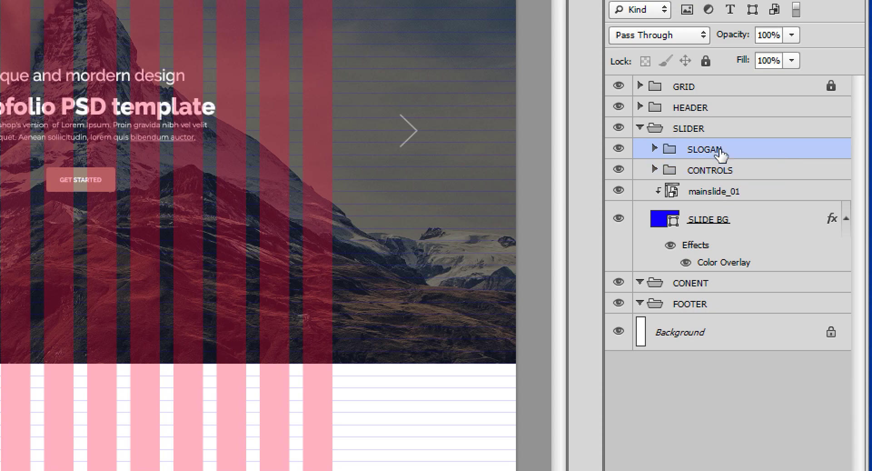
left_click(715, 177)
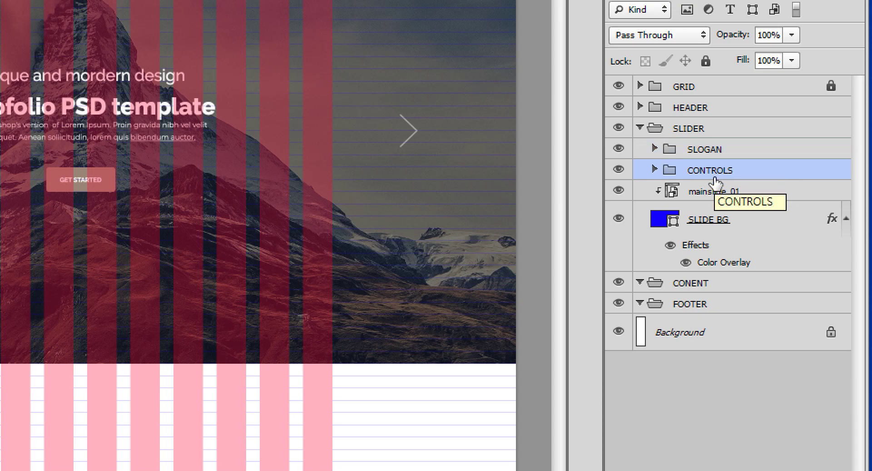
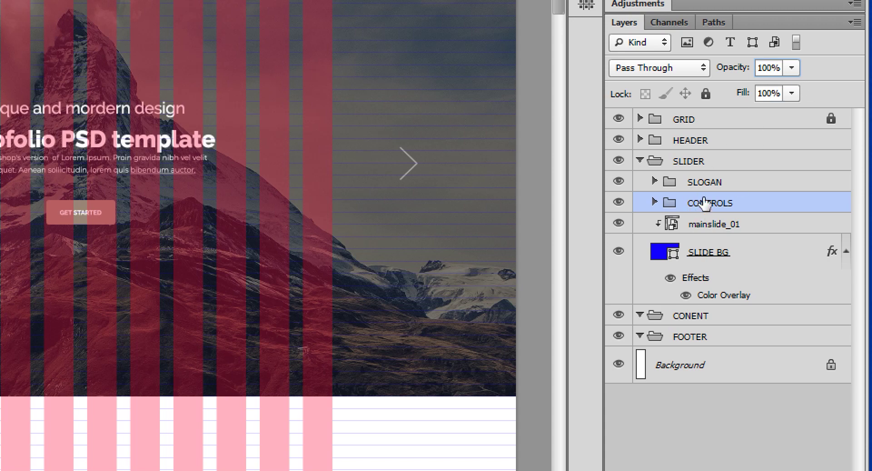
- Set the CONTROLS group's opacity to 50% after toggling its visibility to check the arrows
left_click(619, 202)
left_click(618, 202)
left_click(619, 201)
left_click(618, 202)
key("5")
- Create a new layer group named PAGER directly above the CONTROLS group
left_click(721, 232)
left_click(717, 208)
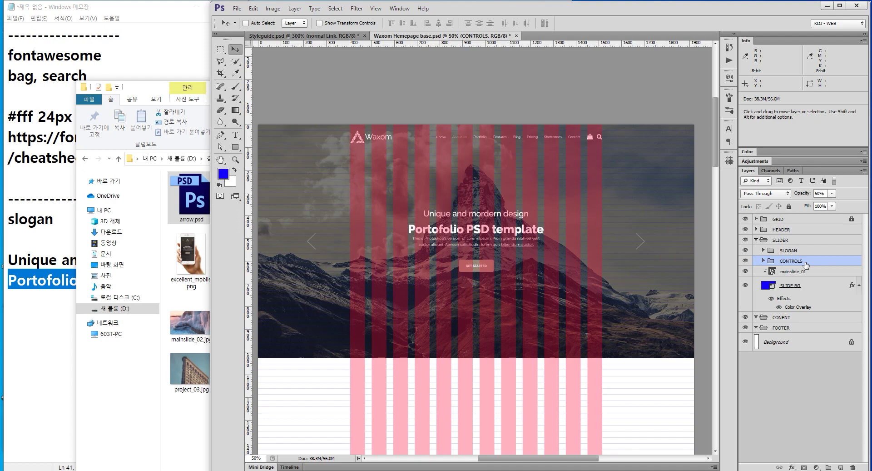
left_click(829, 467)
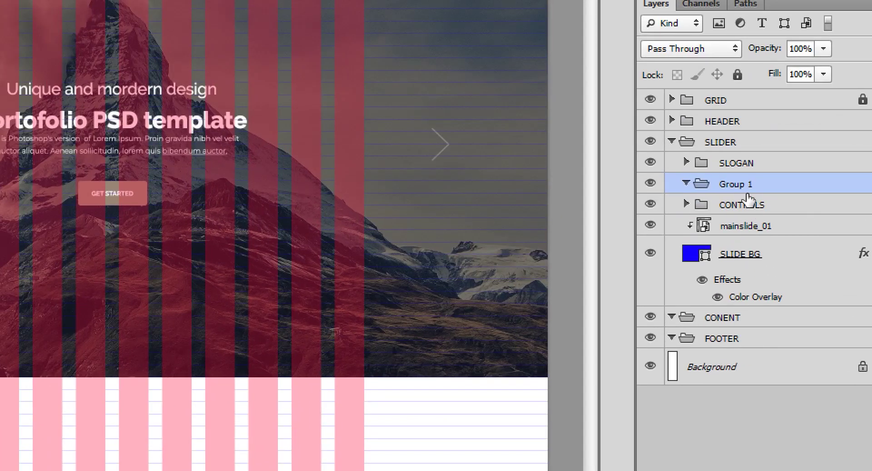
double_click(793, 261)
type("PAGER")
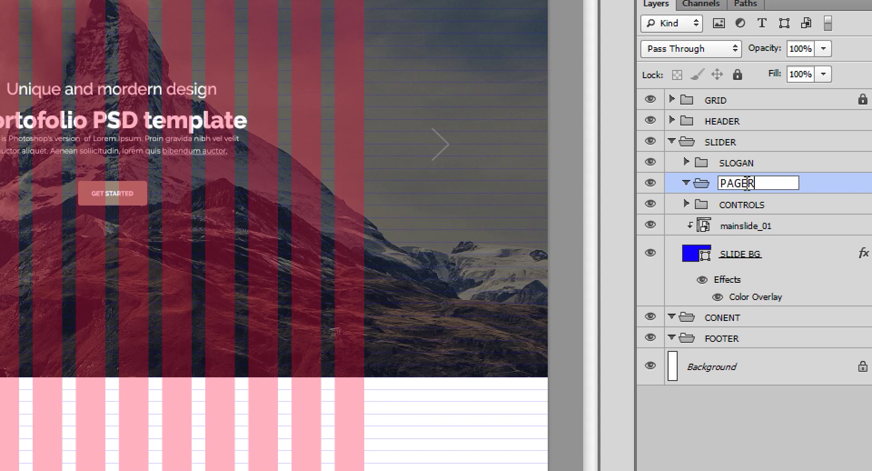
key("Return")
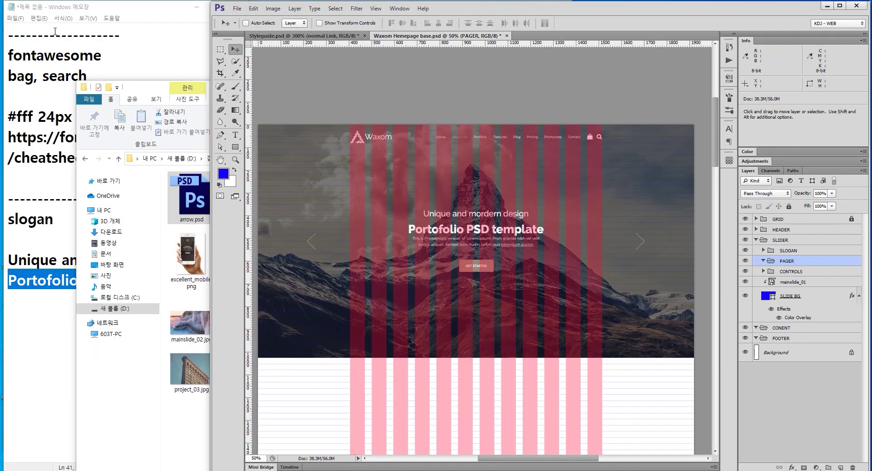
- Switch to Notepad and insert a copy of the dashed separator line below "Portofolio PSD template"
left_click_drag(130, 44, 8, 33)
key("ctrl+c")
left_click(208, 285)
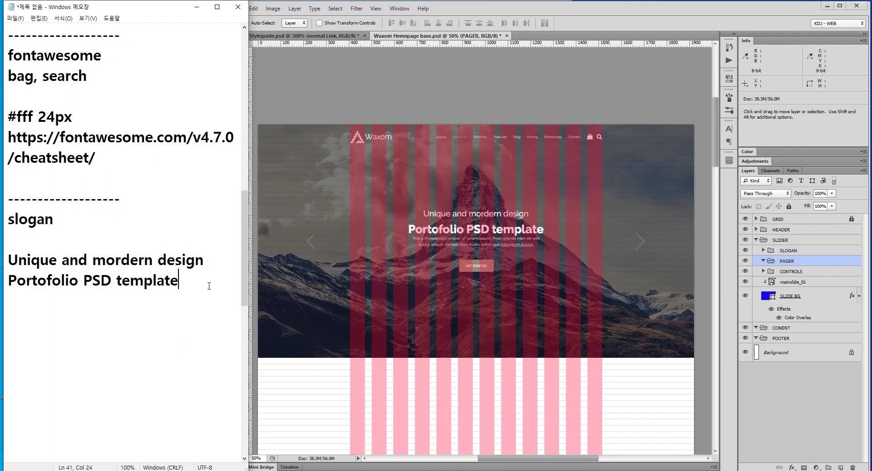
key("Return")
key("ctrl+v")
key("Return")
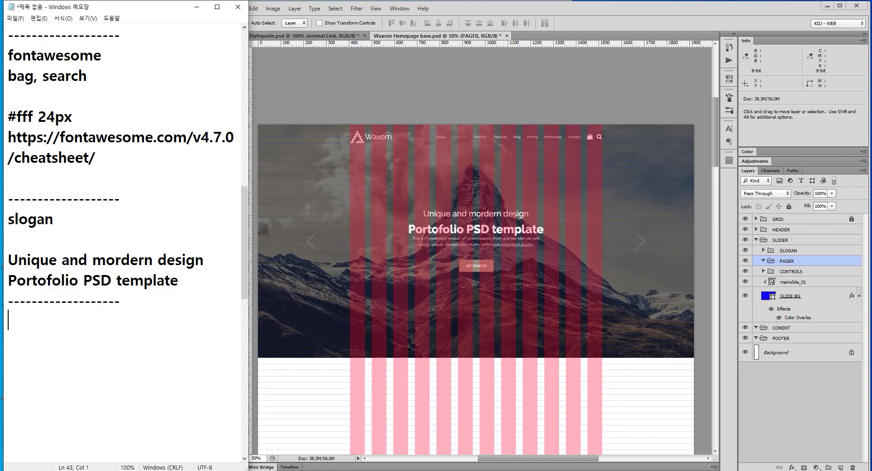
- Write the notes "원형 11*11 #FFF" and "간격 10PX" on separate lines below the new separator
type("1")
key("BackSpace")
type("DNJS")
key("BackSpace")
key("BackSpace")
key("BackSpace")
key("BackSpace")
type("우ㅓ")
key("BackSpace")
key("BackSpace")
type("원형")
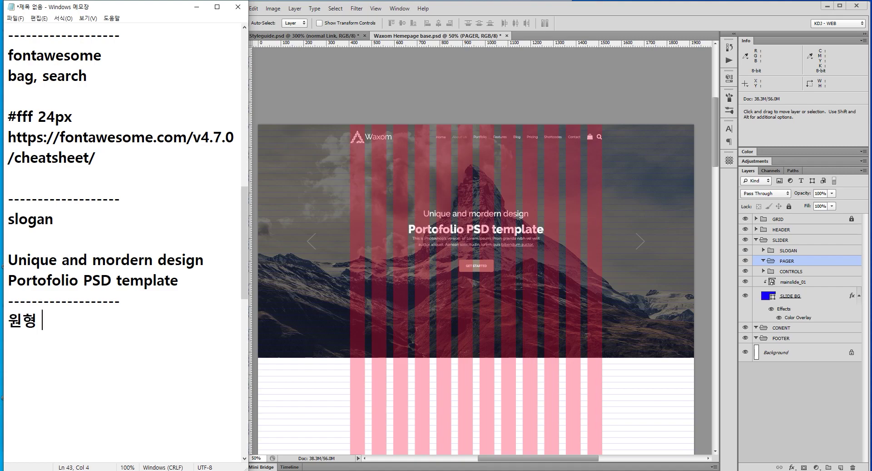
type(" 11*11 #ㄹㄹㄹ")
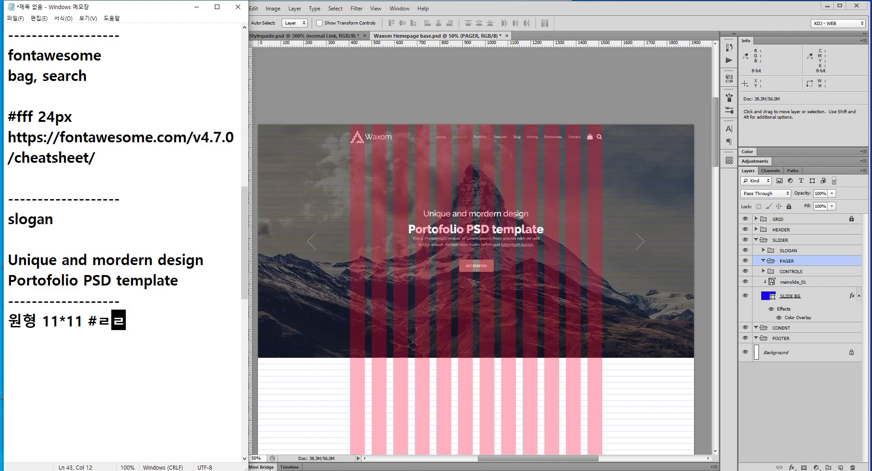
key("BackSpace")
key("BackSpace")
key("BackSpace")
type("FFF")
key("Return")
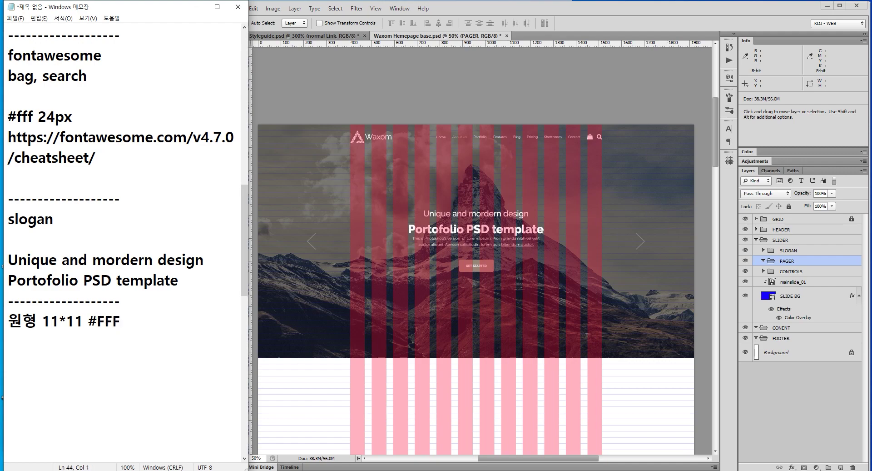
type("간격 10PX")
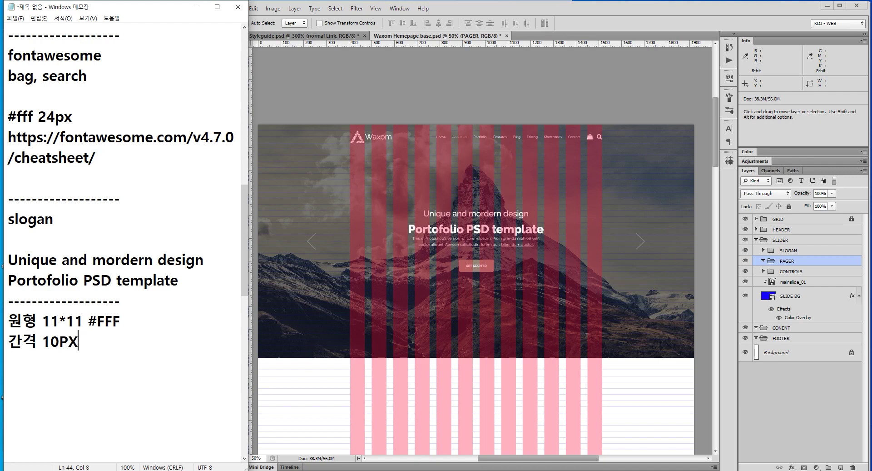
key("Return")
- Add the note "활성화 두번째 바깥쪽 STROKE 2PX #d3c1ad" on the line below the spacing note
type("GHKF")
key("BackSpace")
key("BackSpace")
key("BackSpace")
key("BackSpace")
key("Hangul")
type("활성ㅎㅘ ")
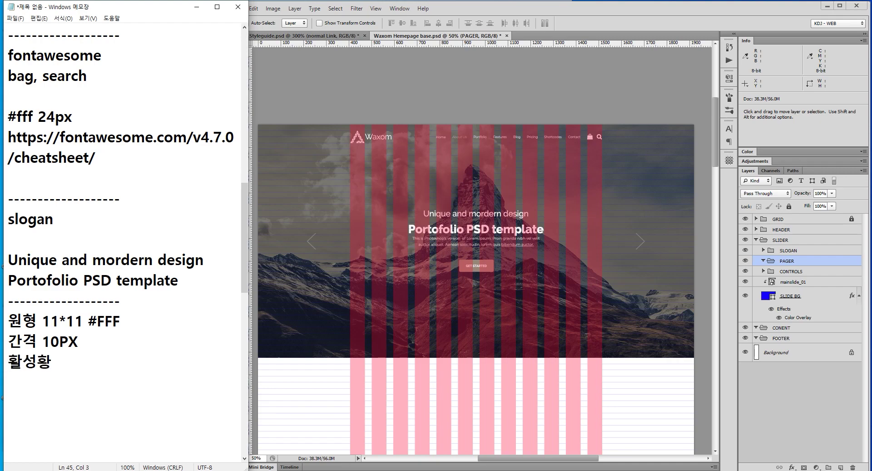
type("두번째")
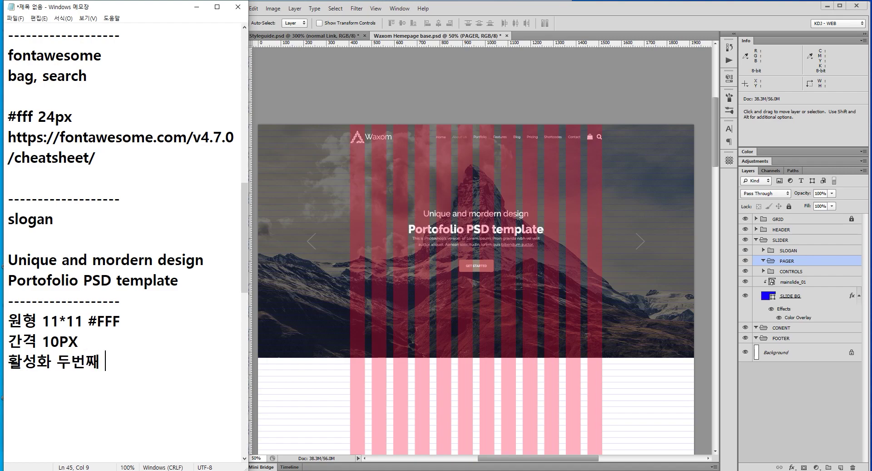
type(" 바갈")
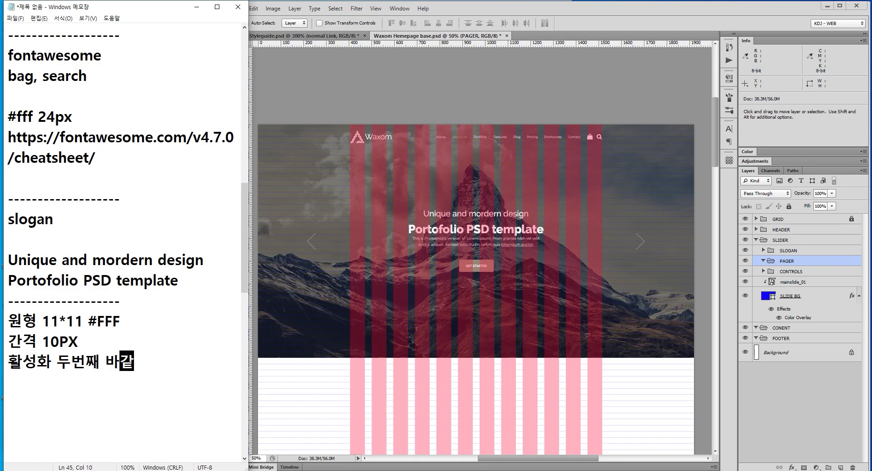
key("BackSpace")
key("BackSpace")
key("BackSpace")
type("깔쪽 SO")
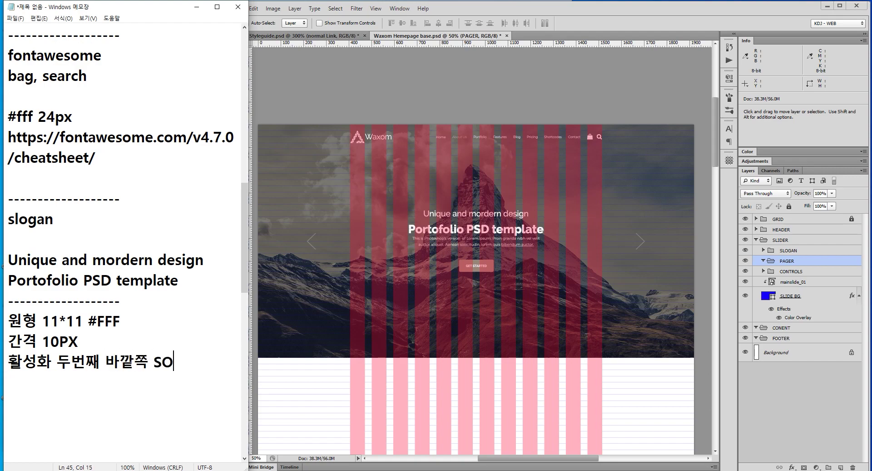
key("BackSpace")
type("새")
key("BackSpace")
type("개")
key("BackSpace")
key("BackSpace")
key("BackSpace")
type("TOKR")
key("BackSpace")
key("BackSpace")
key("BackSpace")
type("ROKE 2PX")
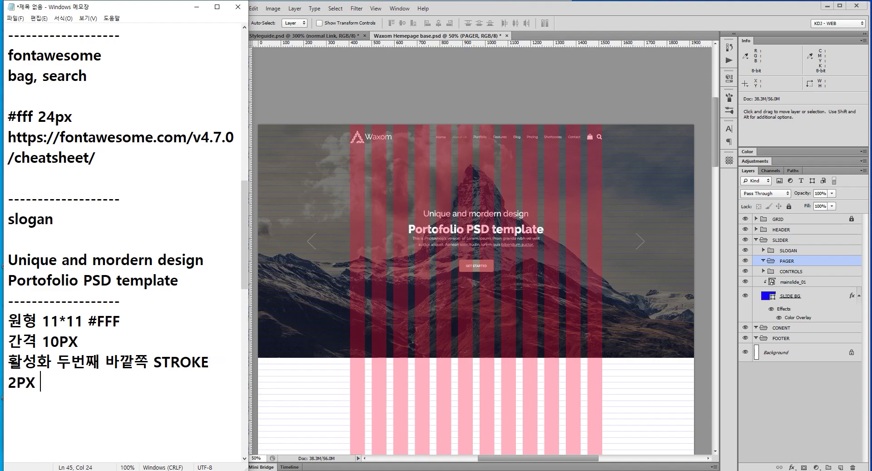
type(" #D3")
key("BackSpace")
key("BackSpace")
type("d3c1ad")
- Add a run of blank lines after the stroke note to extend the end of the text file
key("Return")
key("Return")
key("Return")
key("Return")
key("Return")
key("Return")
key("Return")
key("Return")
key("Return")
key("Return")
key("Return")
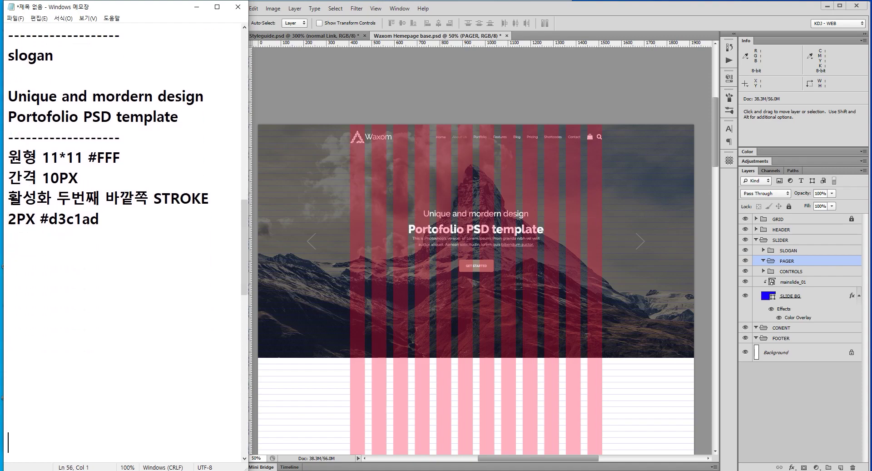
key("Return")
key("Return")
key("Return")
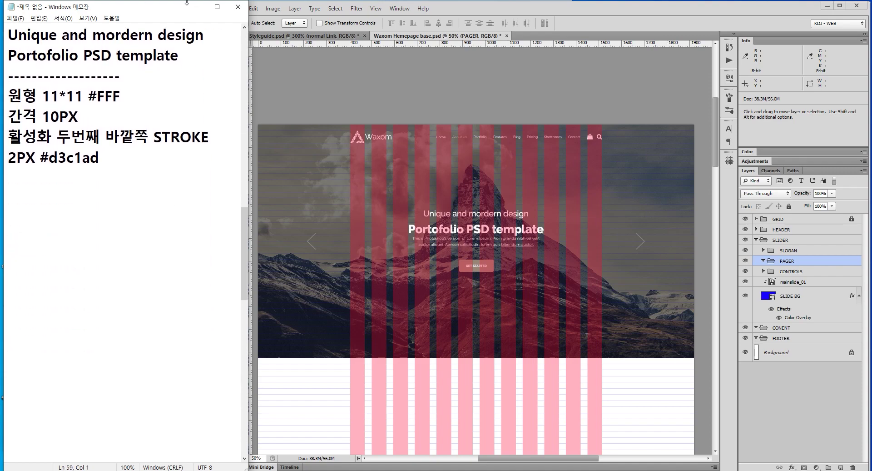
- Set the Notepad font size to 28
left_click(88, 19)
left_click(79, 38)
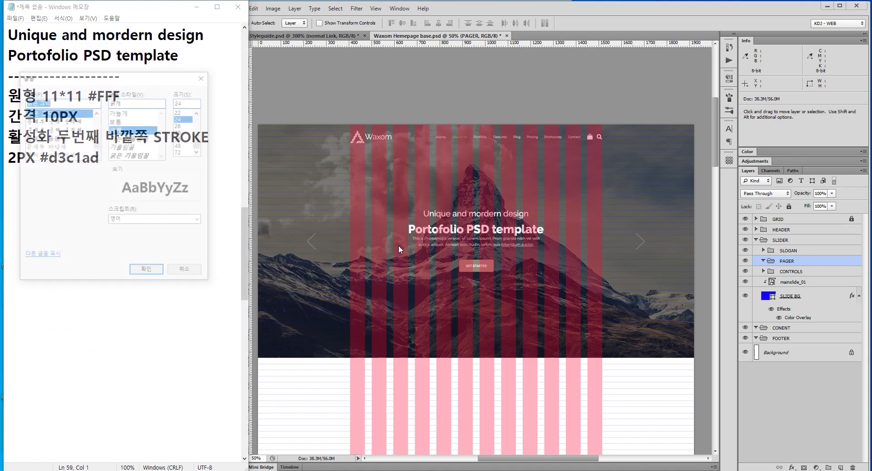
left_click(180, 131)
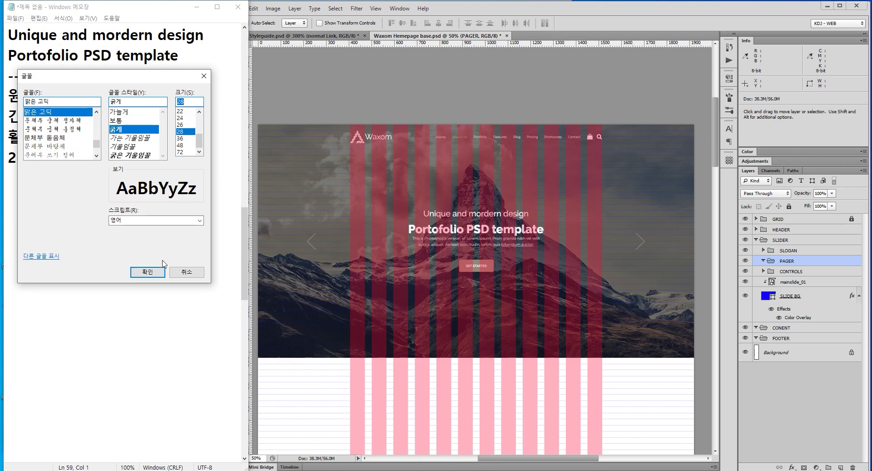
left_click(148, 272)
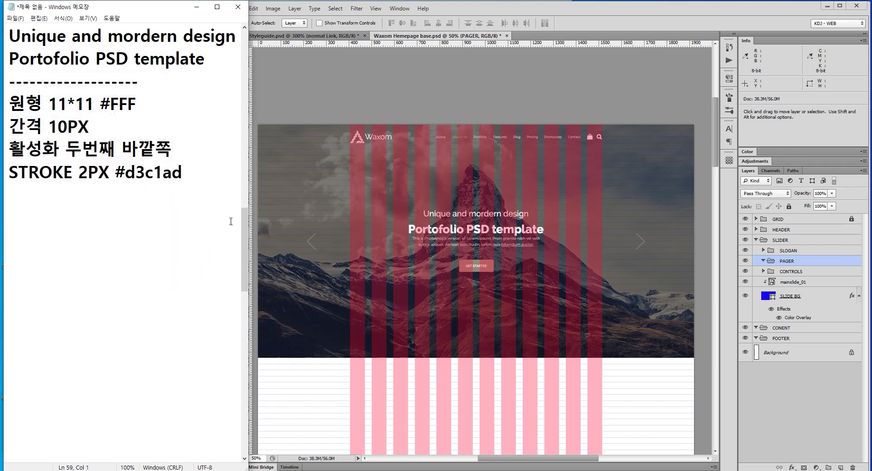
- Add the note "아래에서 한줄" below the stroke note, separated from it by a blank line
left_click(203, 169)
key("Return")
key("Return")
type("27px")
key("BackSpace")
key("BackSpace")
key("BackSpace")
key("BackSpace")
type("gks")
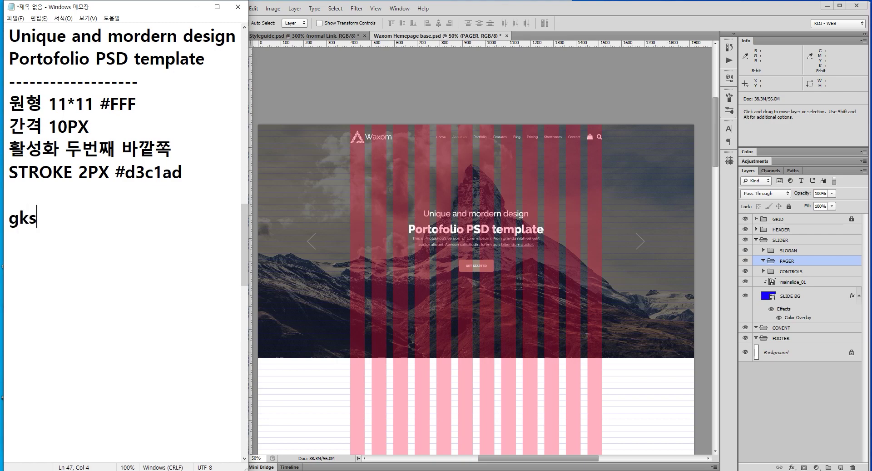
key("BackSpace")
key("BackSpace")
key("BackSpace")
key("Hangul")
type("아래에서 한")
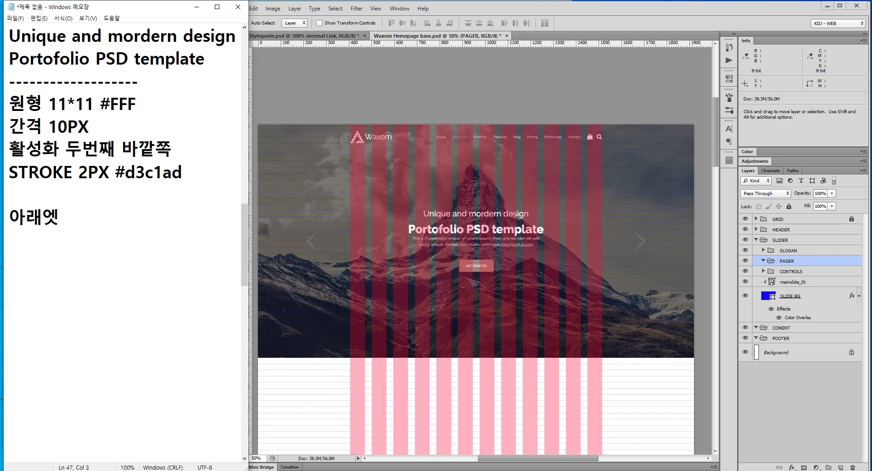
type("줄")
key("Return")
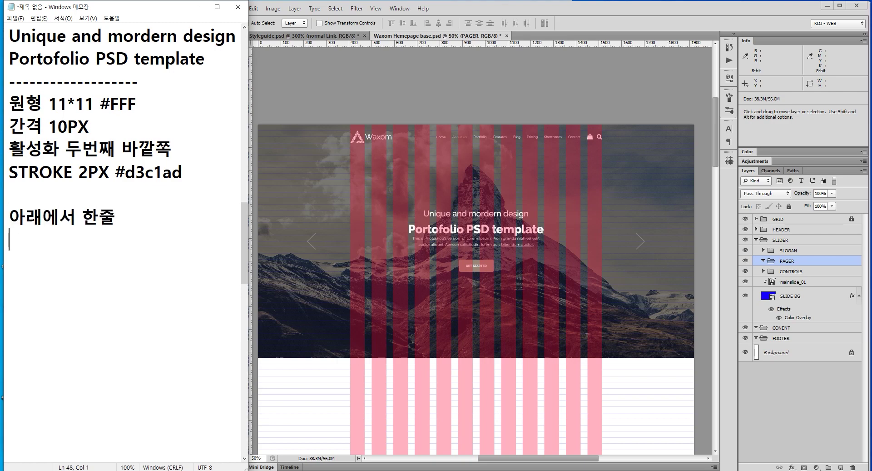
- Add the note "한줄의 높이 center" on the line below "아래에서 한줄" and start a new line
type("한ㅈ")
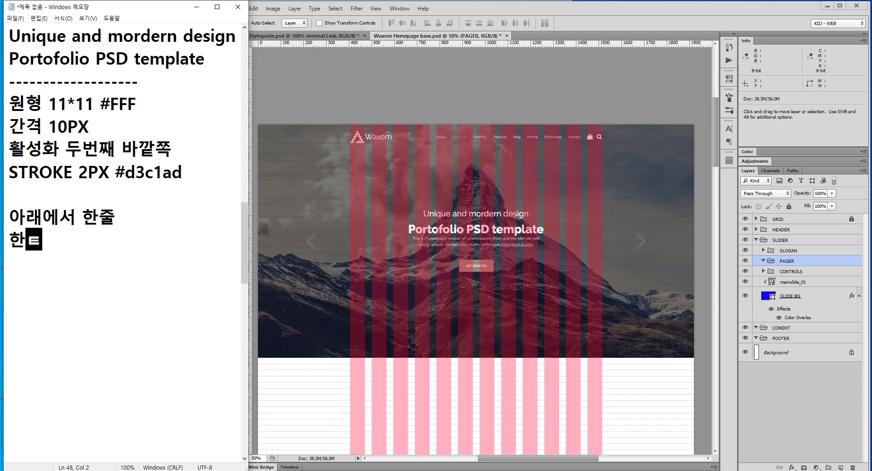
type("줄의 높")
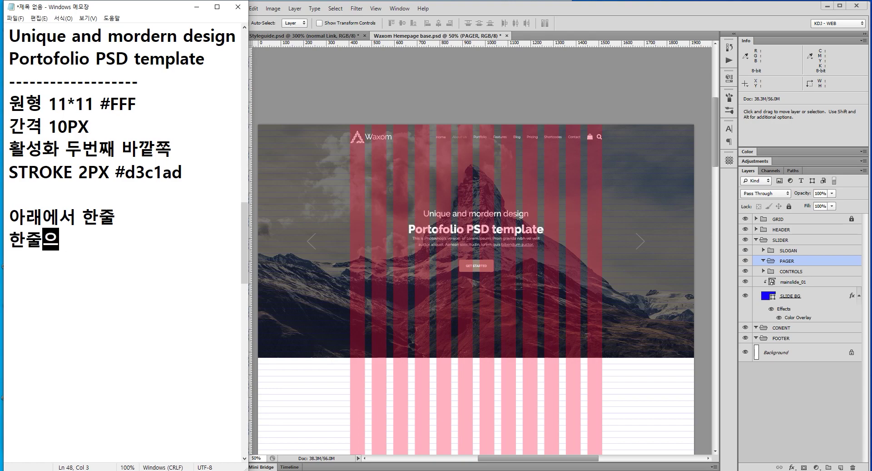
type("이 center")
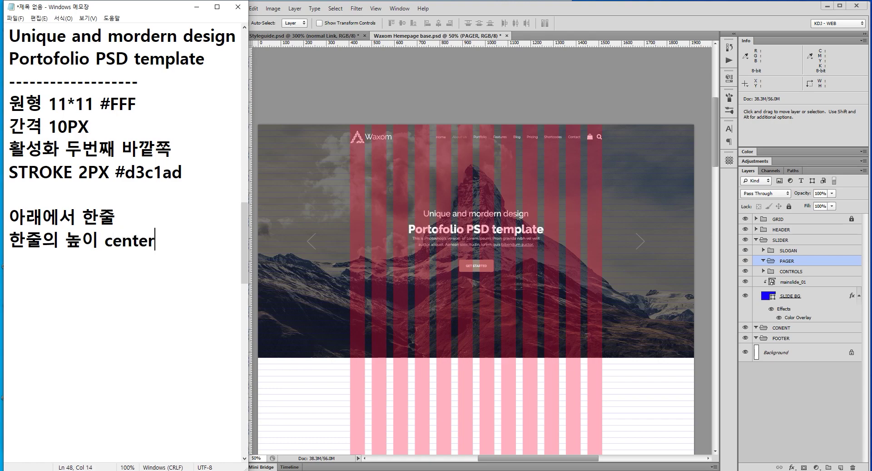
key("Return")
- Check the pager dots on the Waxom site in the browser and append "opacity 50%" to the "원형 11*11 #FFF" note
key("alt+Tab")
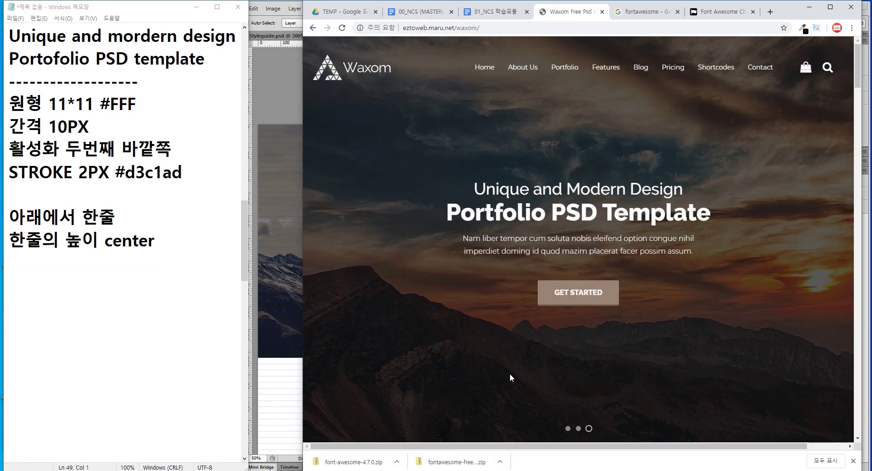
left_click(568, 427)
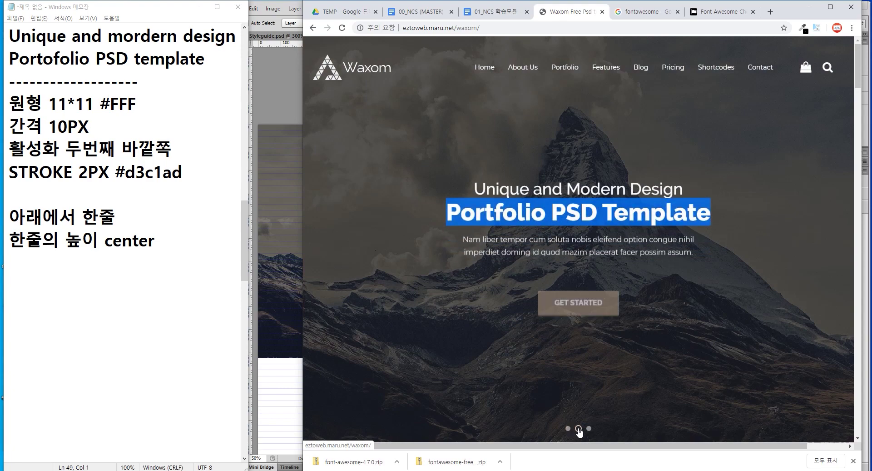
left_click(155, 149)
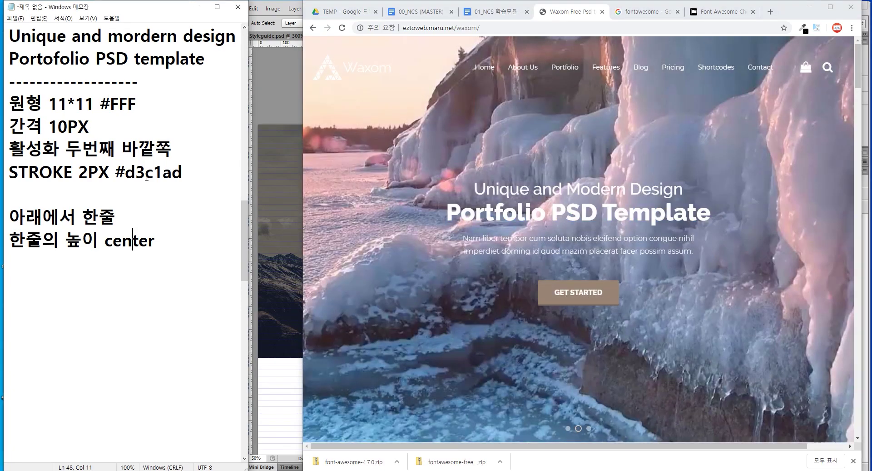
left_click(167, 108)
type("50%")
key("Left")
key("Left")
key("Left")
type("opac")
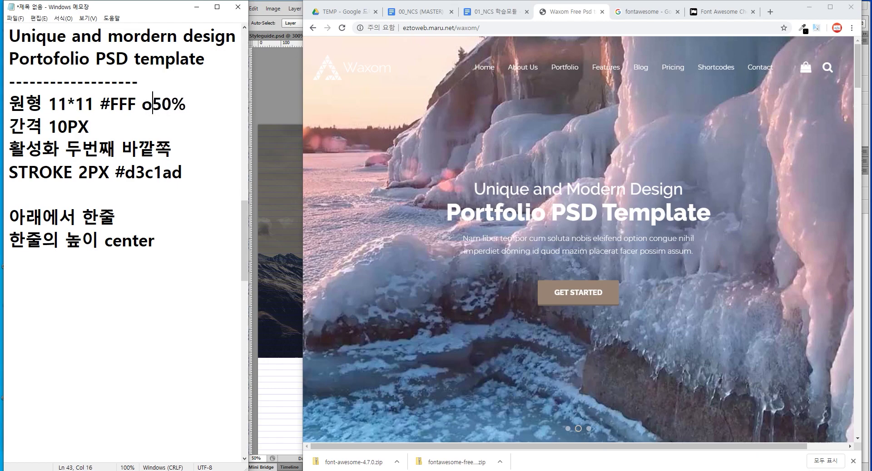
type("ity")
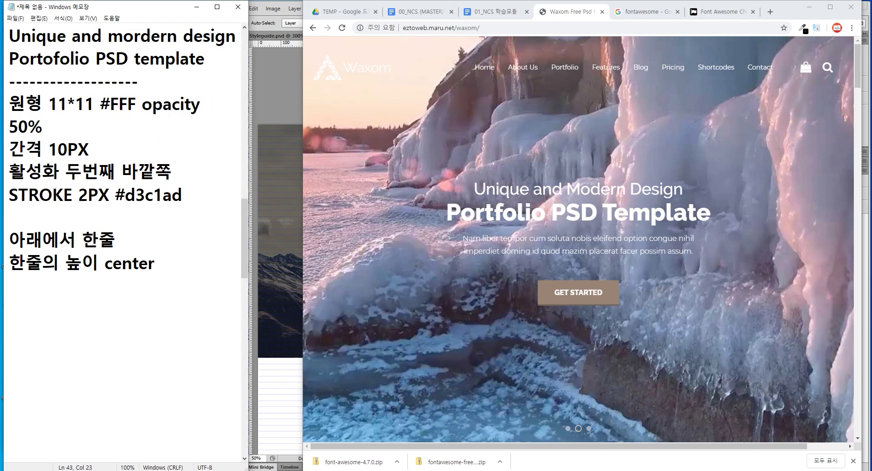
- Compare the PSD's pager area with the Waxom page in the browser, widening the browser window and showing the third slide
key("alt+Tab")
left_click_drag(448, 341, 503, 350)
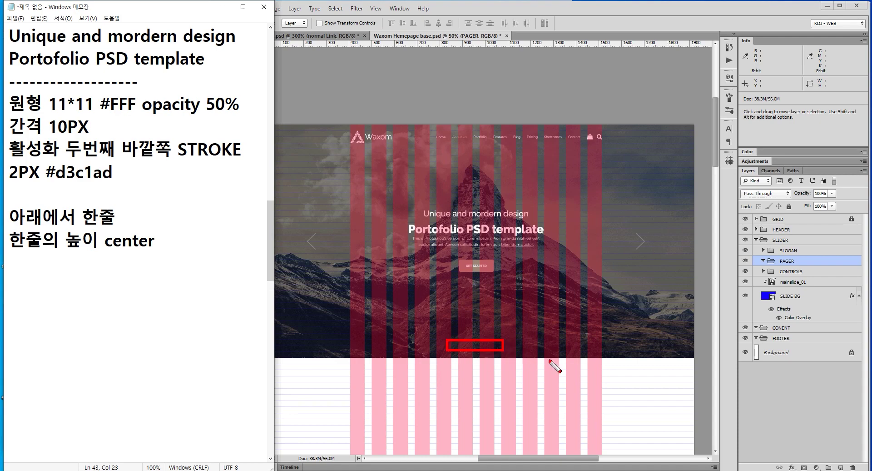
key("alt+Tab")
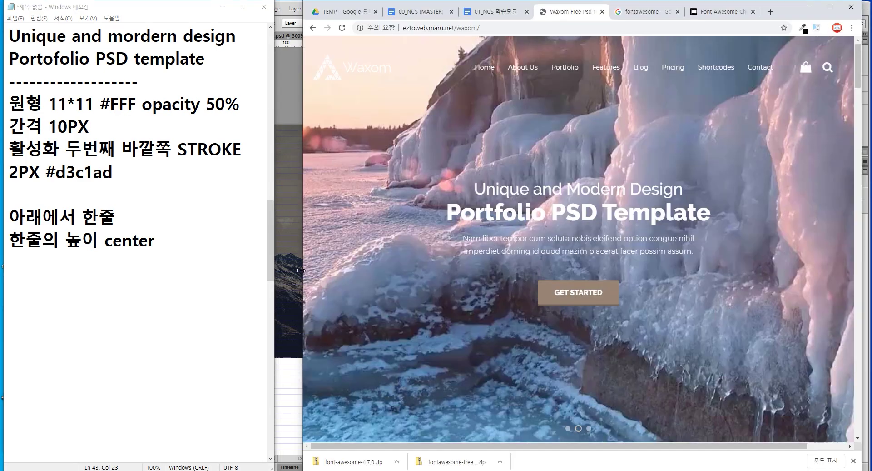
left_click_drag(302, 270, 269, 269)
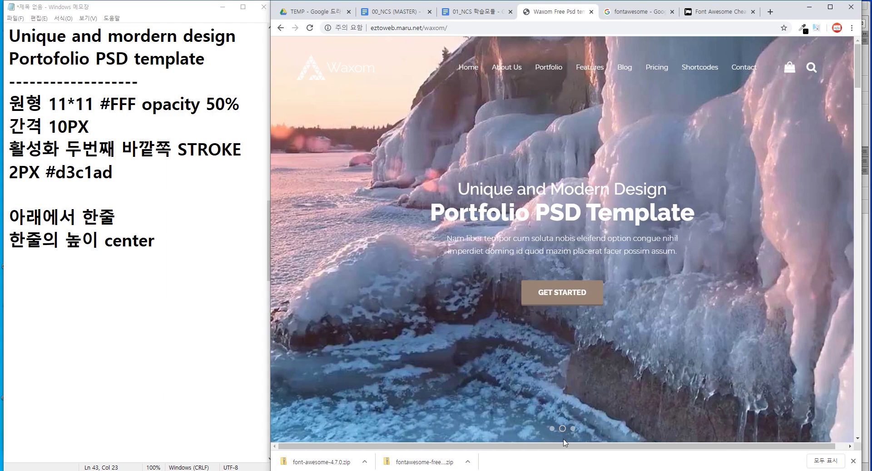
left_click(573, 428)
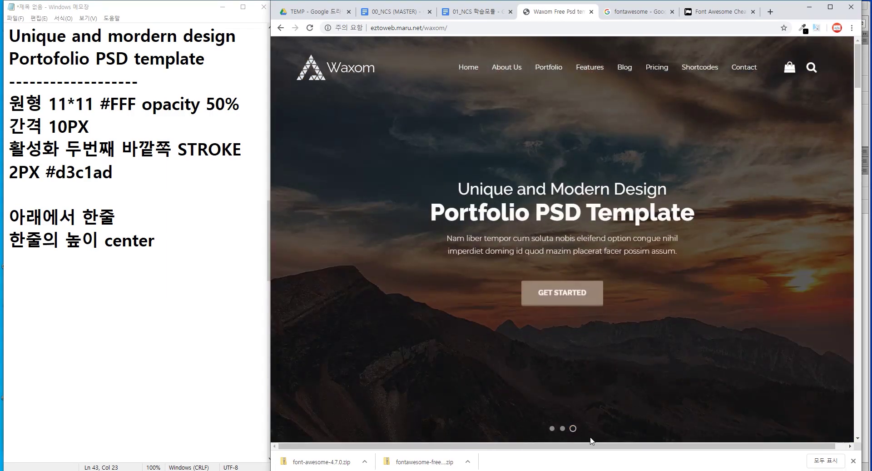
- Switch to Photoshop and create an 11 × 11 px ellipse in the PAGER group, near the slider's lower edge
key("alt+Tab")
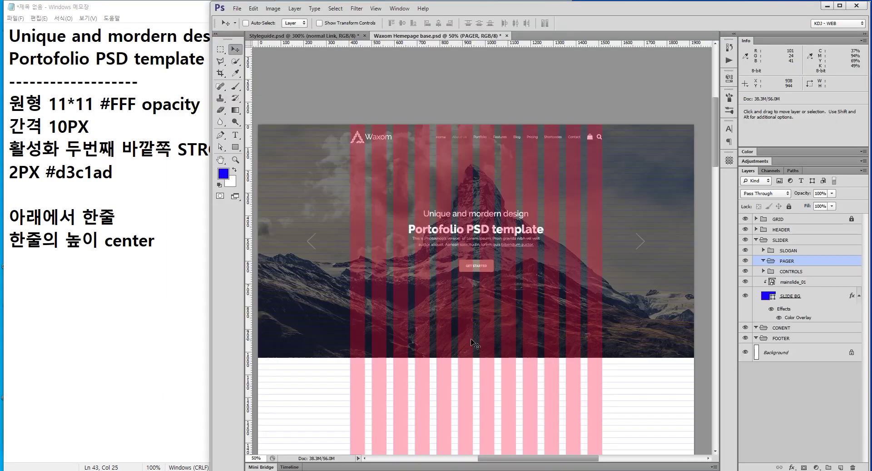
scroll(472, 344, "up", 3)
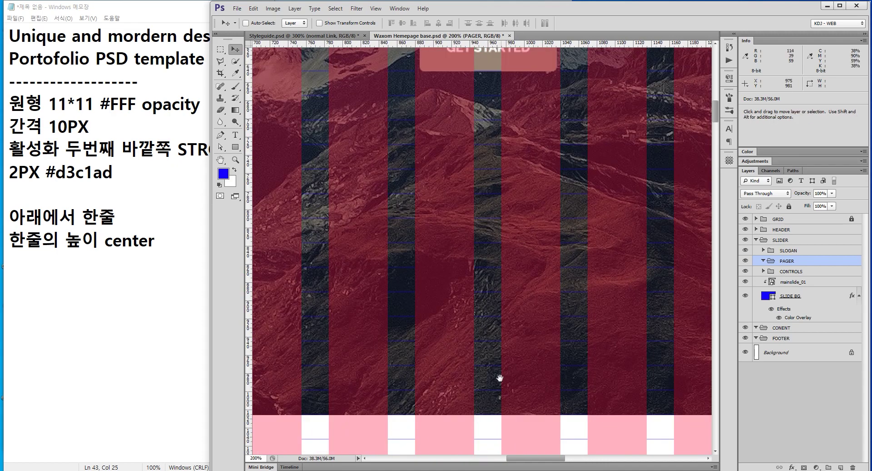
left_click_drag(500, 377, 503, 284)
left_click(237, 148)
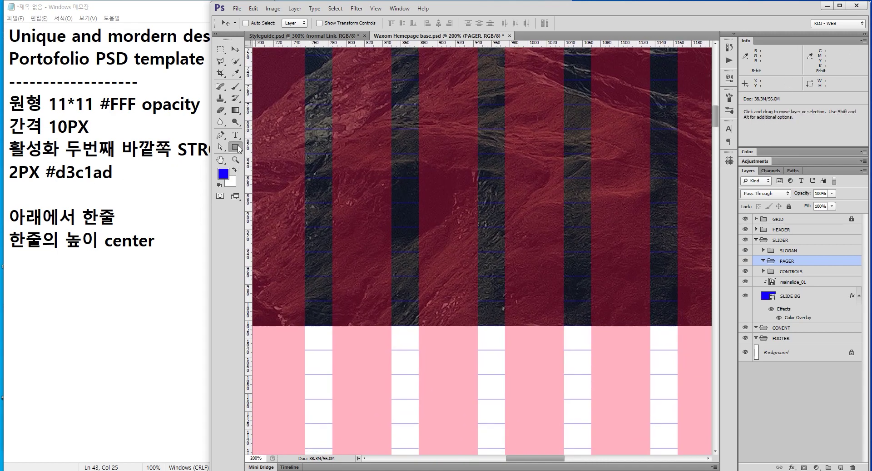
right_click(239, 149)
left_click(272, 163)
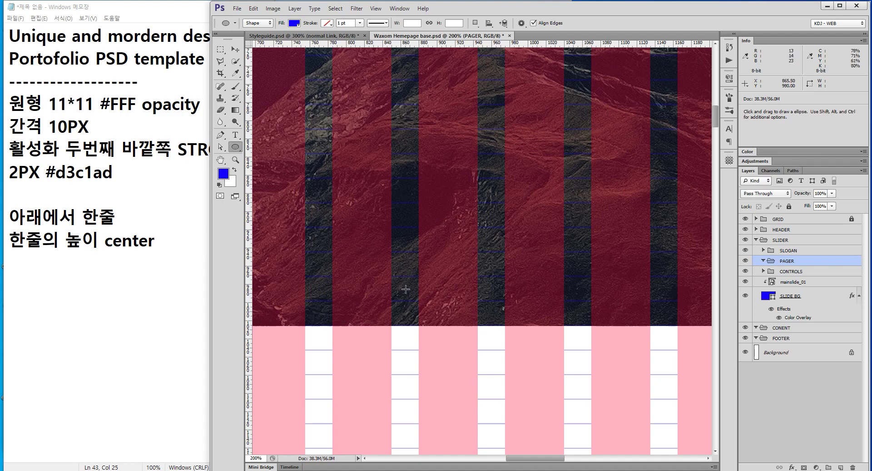
left_click(482, 286)
type("11")
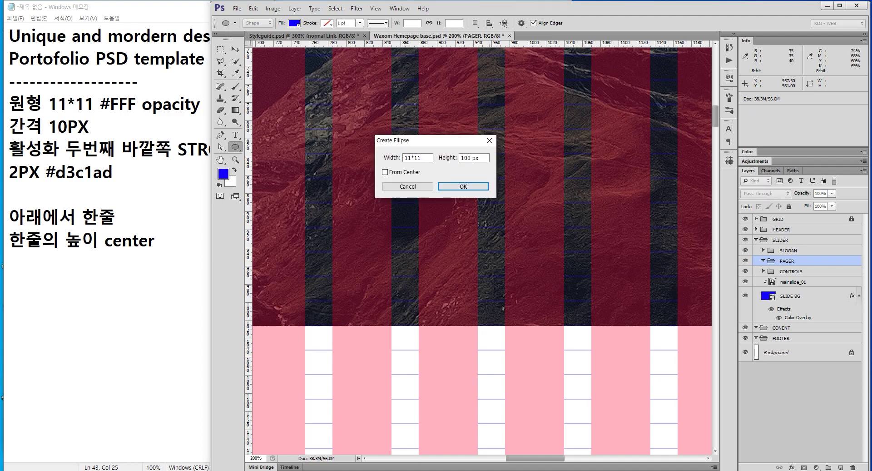
key("Tab")
type("1")
key("Return")
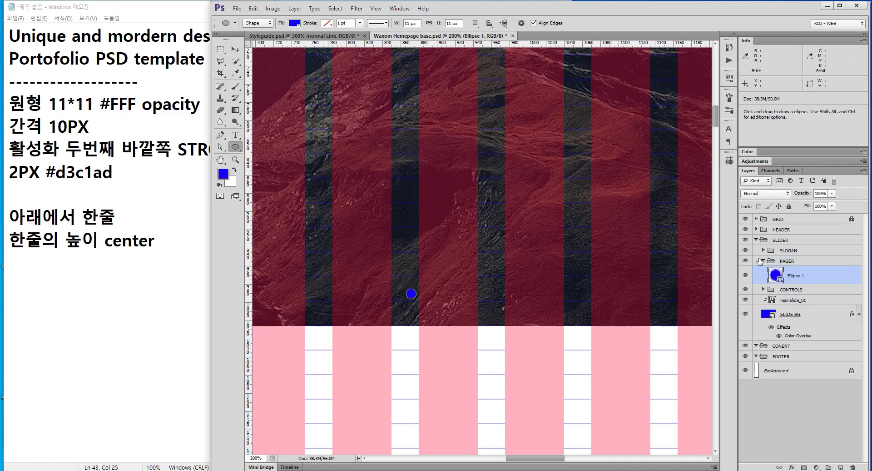
- Change the ellipse's fill colour to white (ffffff) and set its layer opacity to 50%
double_click(775, 275)
left_click_drag(411, 297, 387, 284)
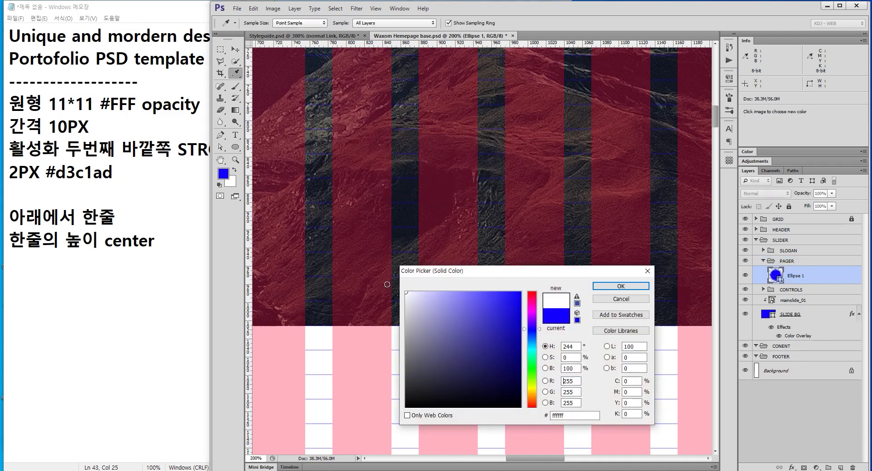
left_click(630, 286)
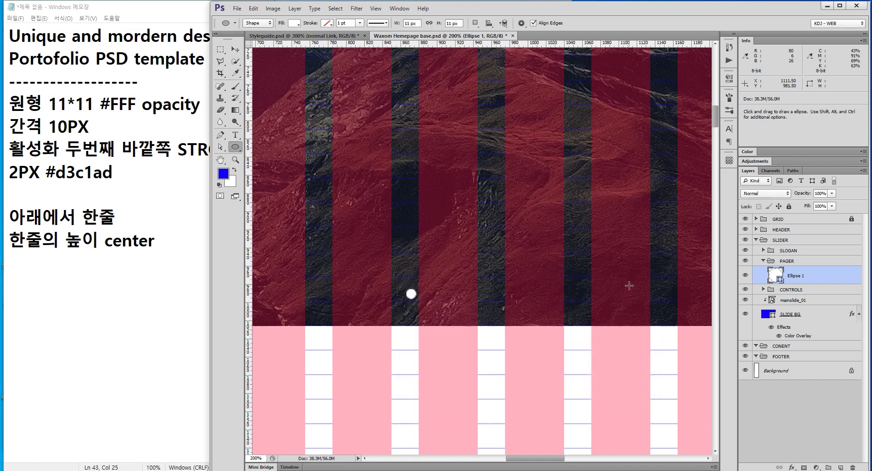
key("5")
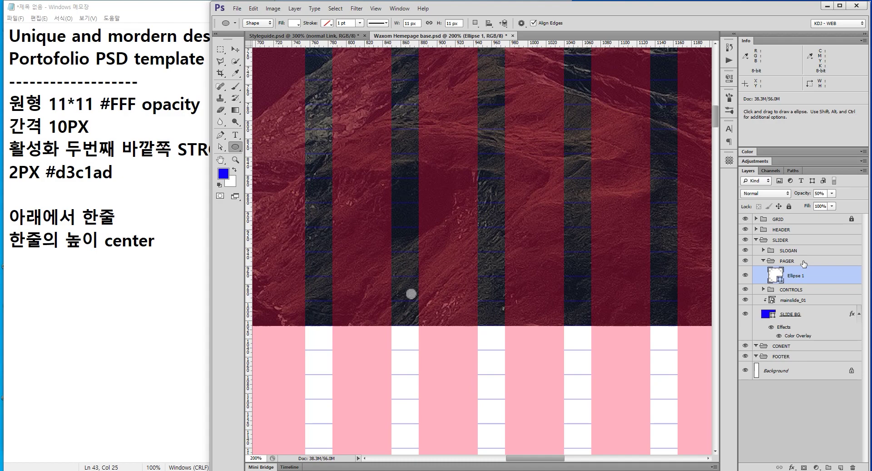
- Center the dot vertically in the second grid row above the slider's lower edge and duplicate it to the right with a 10 px gap
left_click(235, 49)
scroll(429, 290, "up", 1)
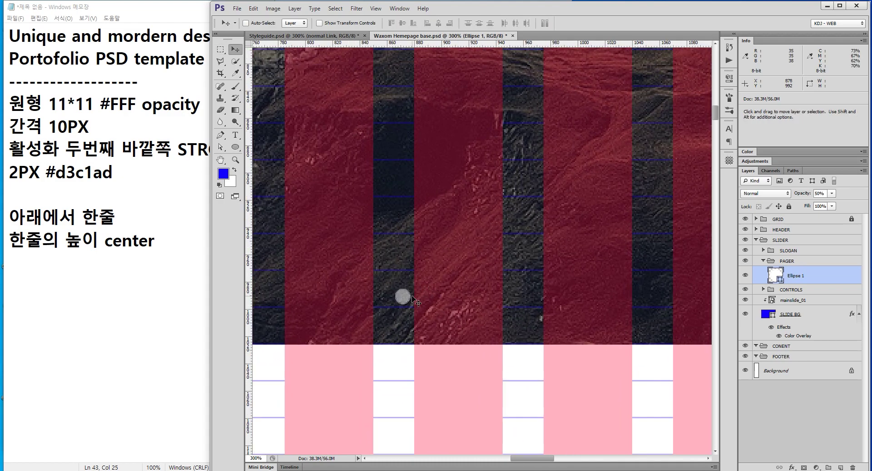
mouse_move(409, 302)
left_mouse_down()
mouse_move(406, 332)
mouse_move(403, 286)
mouse_move(405, 293)
left_mouse_up()
key("Up")
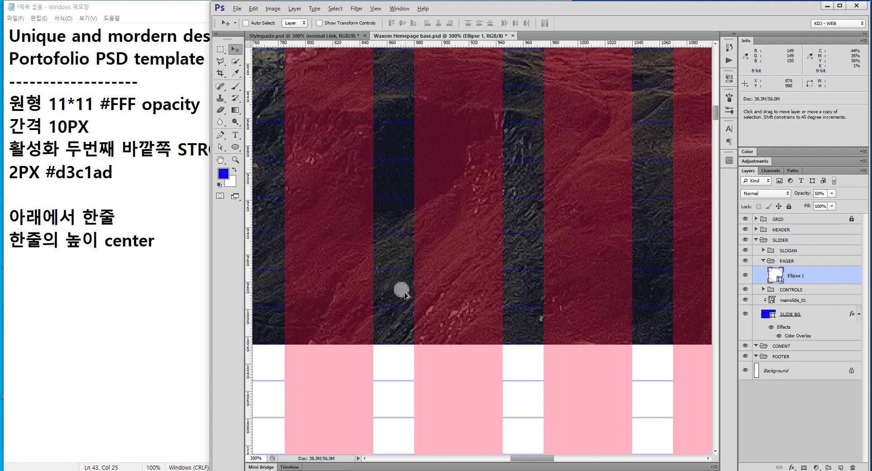
mouse_move(405, 293)
left_mouse_down()
mouse_move(435, 293)
mouse_move(420, 293)
left_mouse_up()
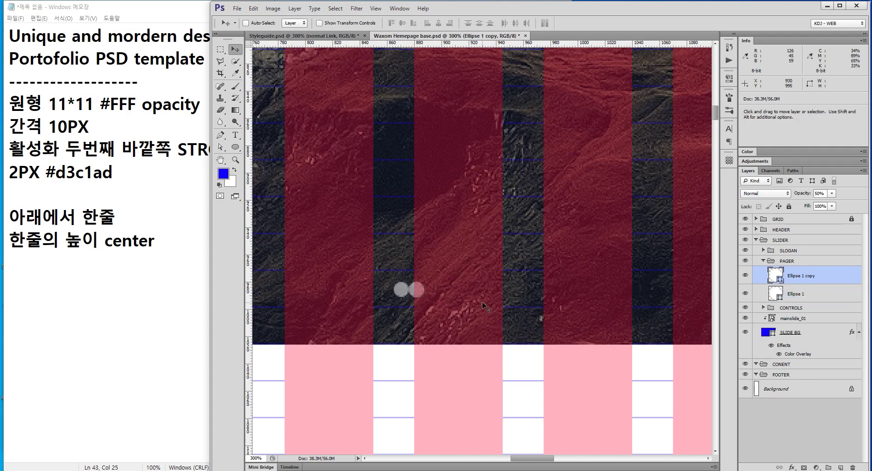
key("shift+Right")
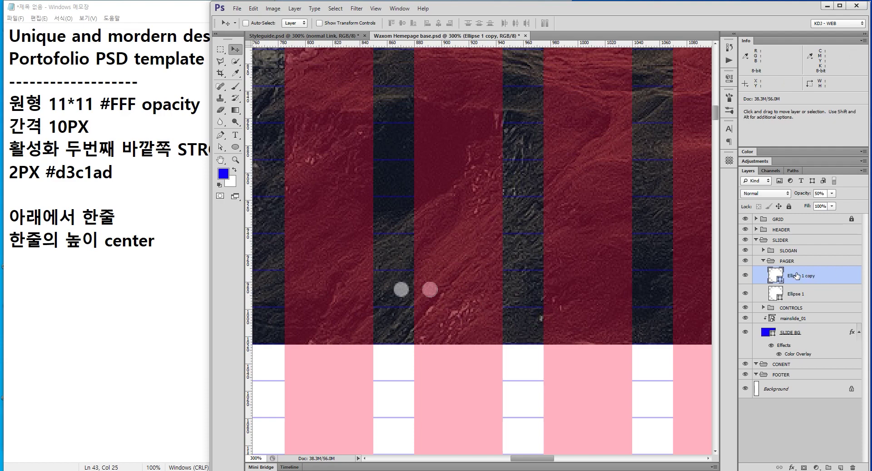
- Give the second dot a 2 px outside stroke using the colour code d3c1ad copied from the notes, and set its fill to 0%
left_click_drag(130, 176, 59, 175)
key("ctrl+c")
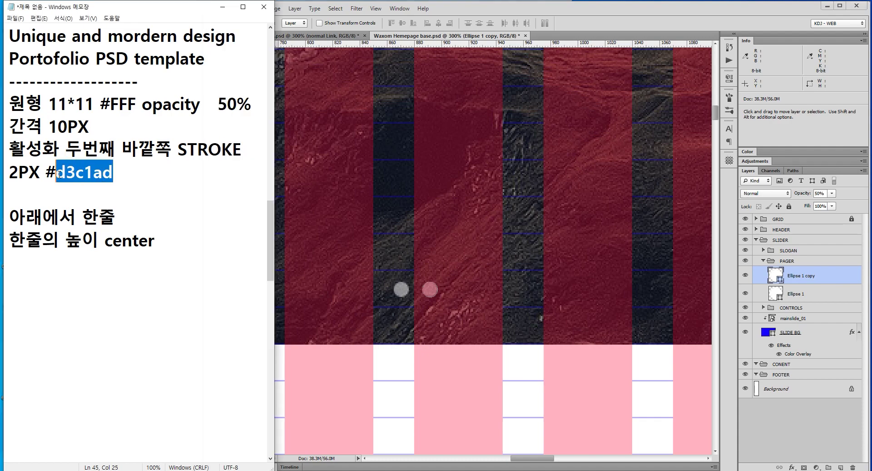
left_click(775, 276)
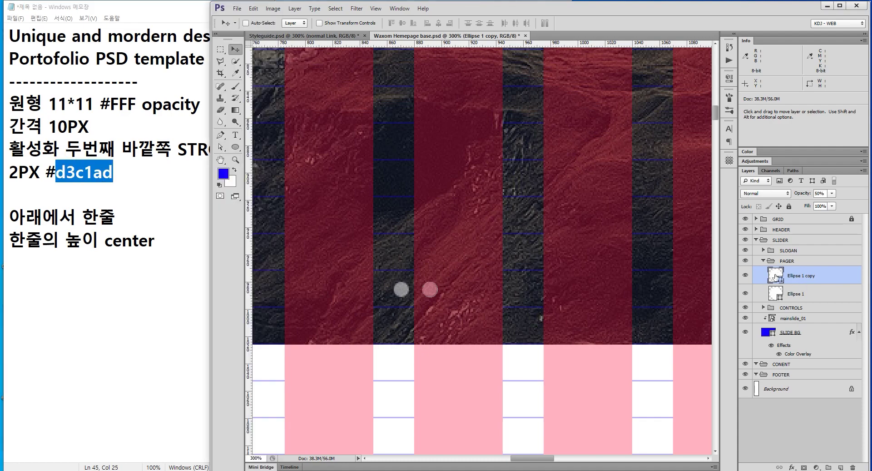
left_click(792, 466)
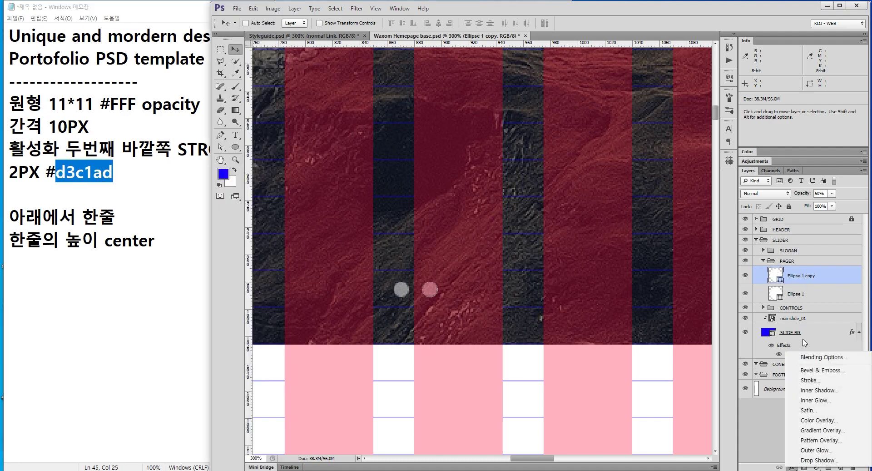
left_click(810, 380)
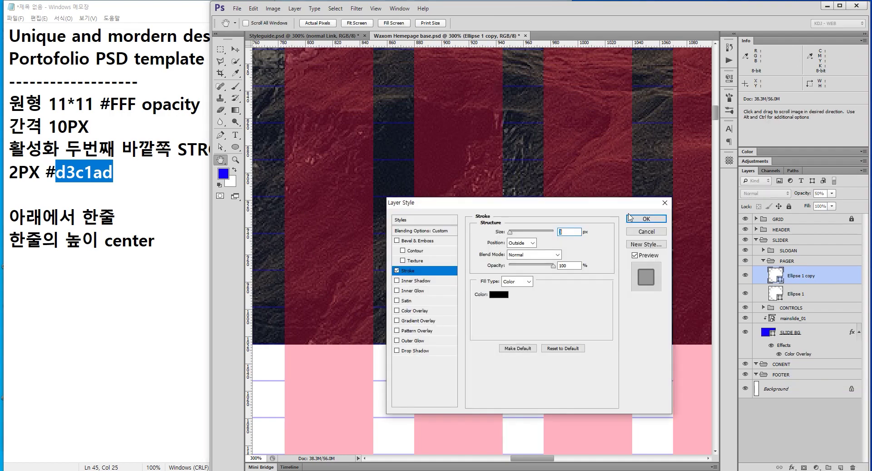
key("Down")
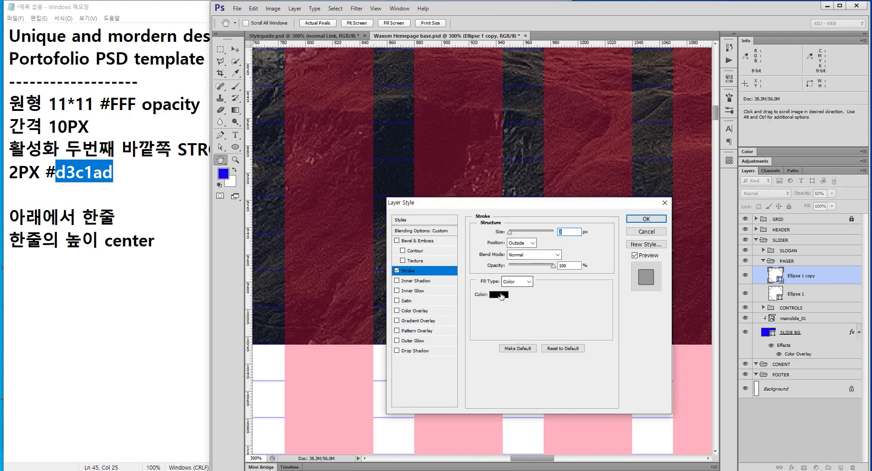
left_click(500, 294)
double_click(575, 415)
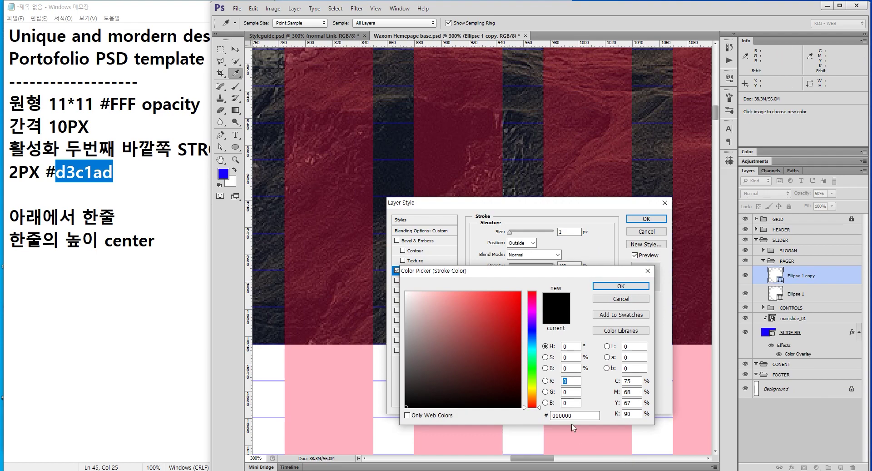
key("ctrl+v")
left_click(621, 286)
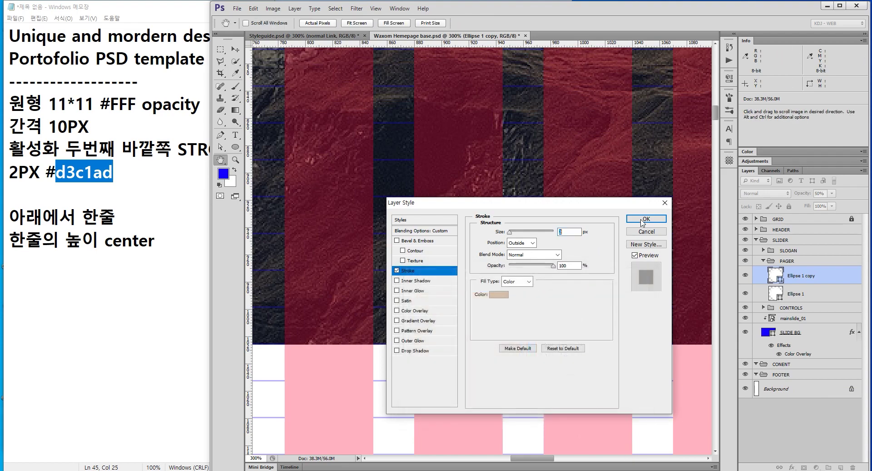
left_click(645, 219)
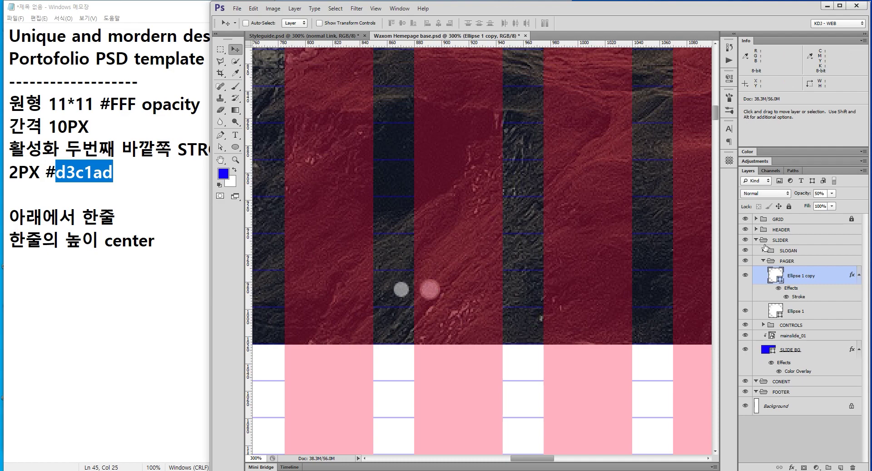
left_click(832, 206)
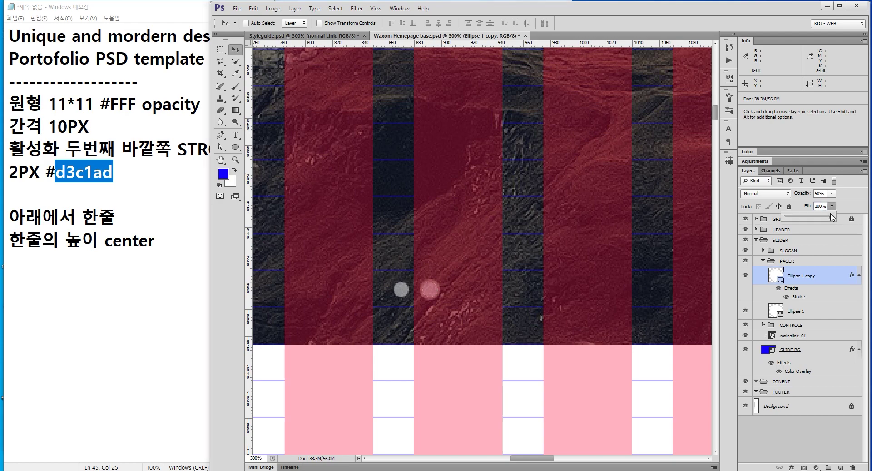
left_click(861, 211)
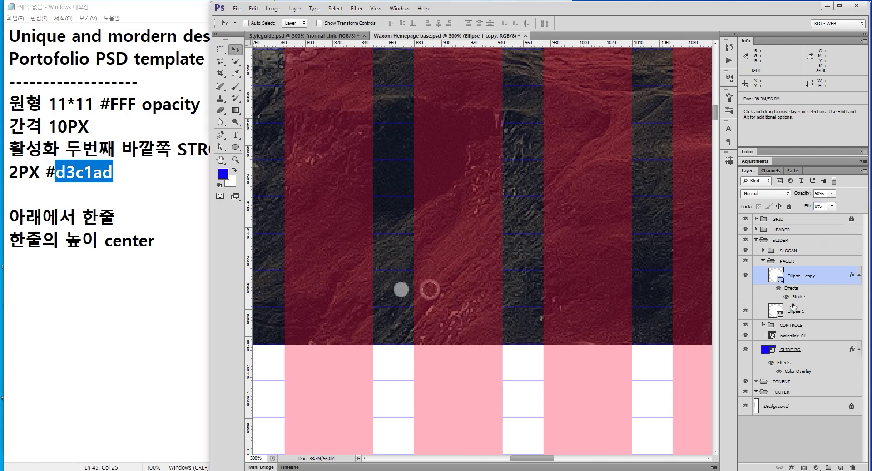
- Nudge the stroked dot in the PAGER group horizontally until its outer ring sits 10 px from the first dot
left_click(807, 264)
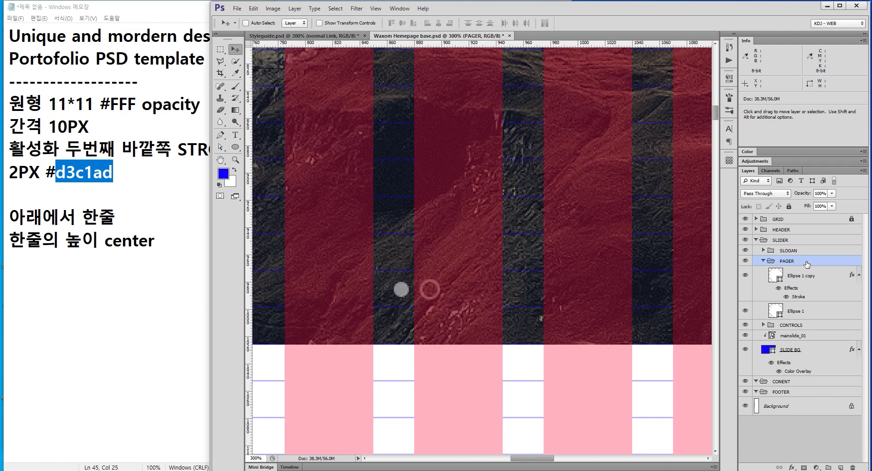
left_click(418, 295, "ctrl")
left_click(418, 295, "ctrl")
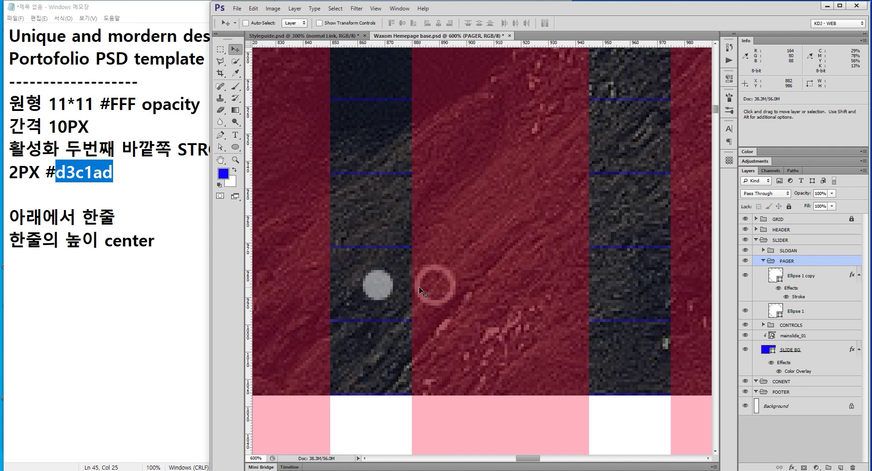
left_click(800, 281)
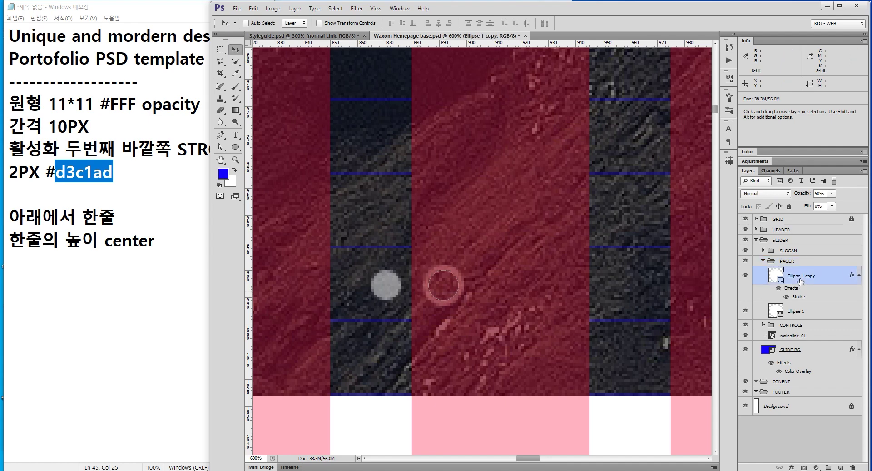
key("shift+Left")
key("shift+Left")
key("shift+Right")
key("shift+Right")
key("Left")
key("Left")
key("Left")
key("Left")
key("Left")
key("Left")
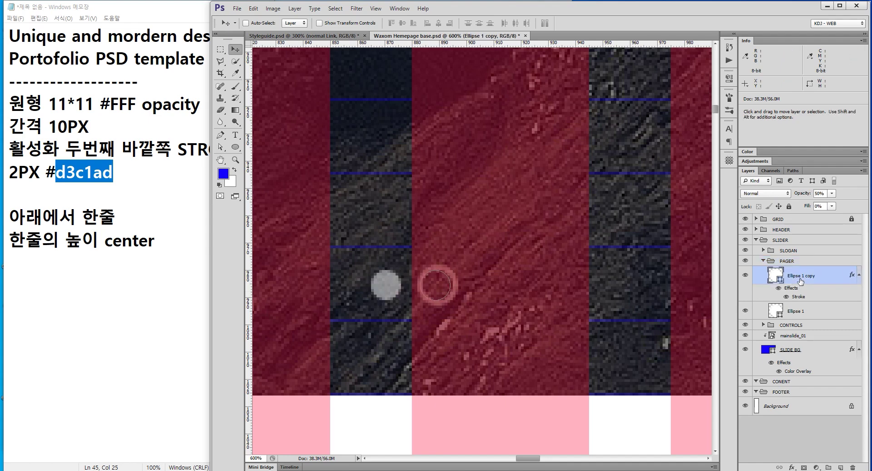
key("Left")
key("Left")
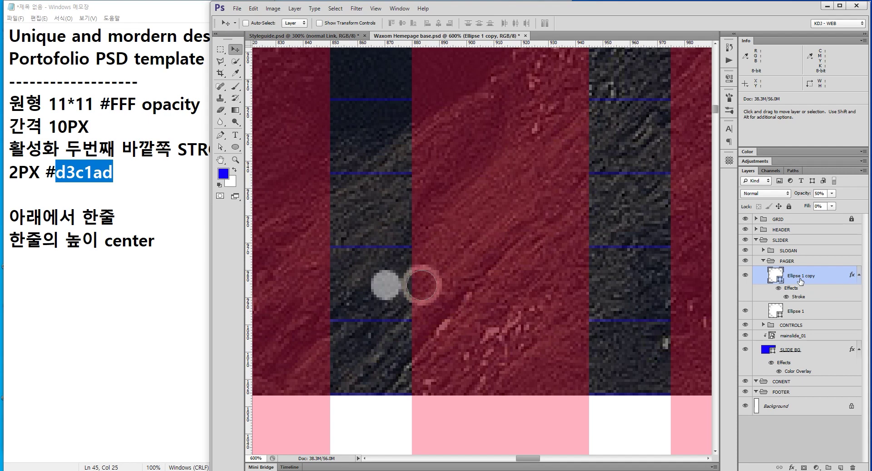
key("shift+Right")
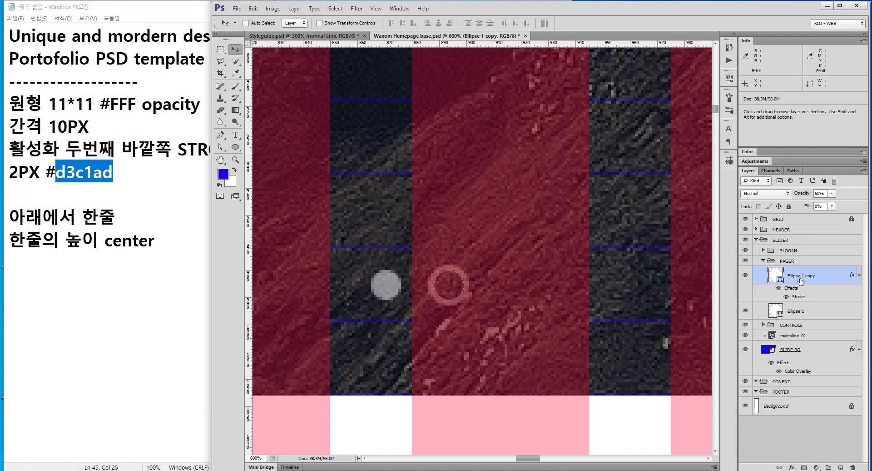
- Duplicate the plain white dot horizontally to the far side of the ring, leaving a 10 px gap
left_click(814, 312)
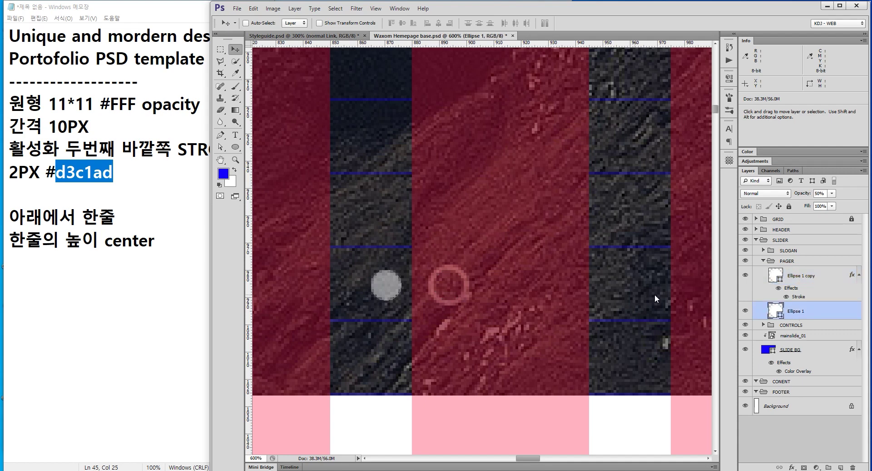
left_click_drag(389, 285, 489, 282)
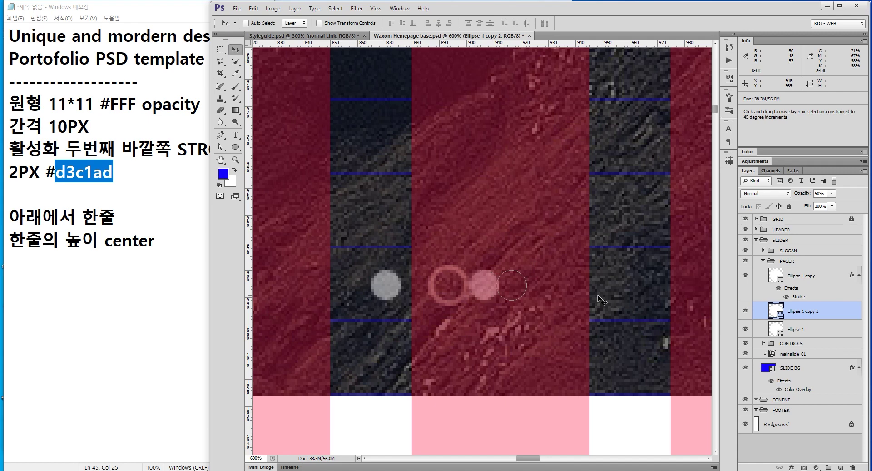
key("shift+Right")
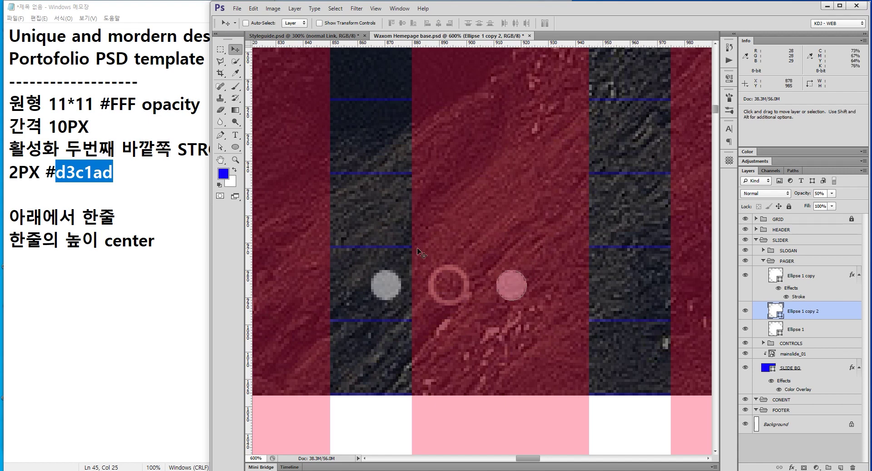
- Rename the stroked dot's layer to active and both plain dots' layers to bullet
double_click(806, 275)
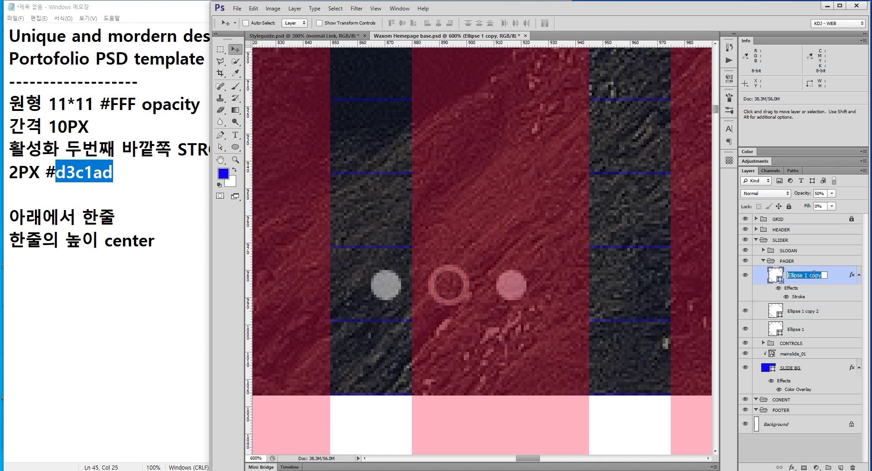
type("active")
key("Return")
double_click(802, 310)
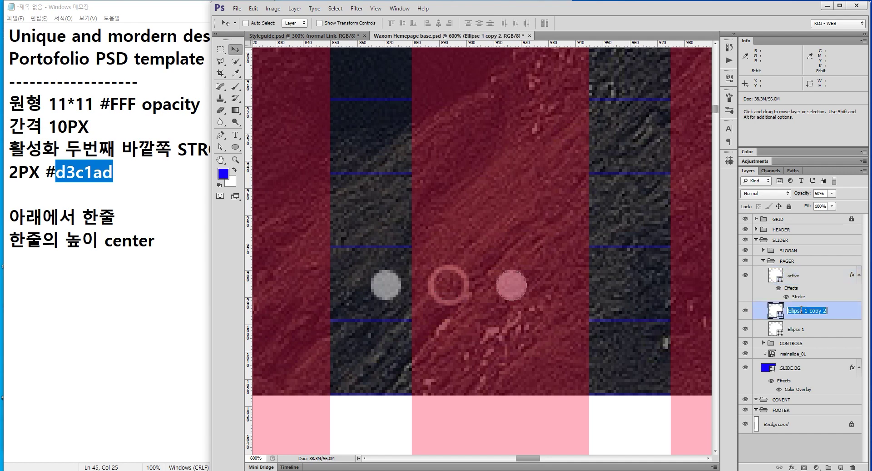
key("BackSpace")
type("butt")
type("llet")
key("Return")
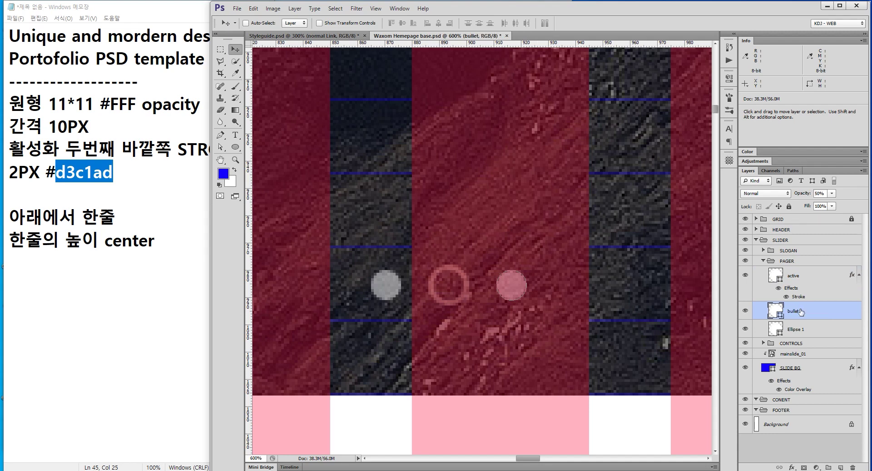
double_click(796, 328)
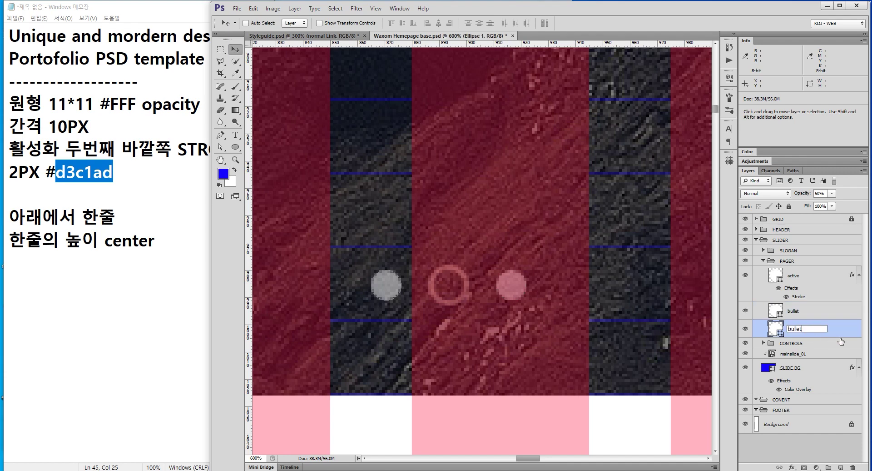
type("bullet")
key("Return")
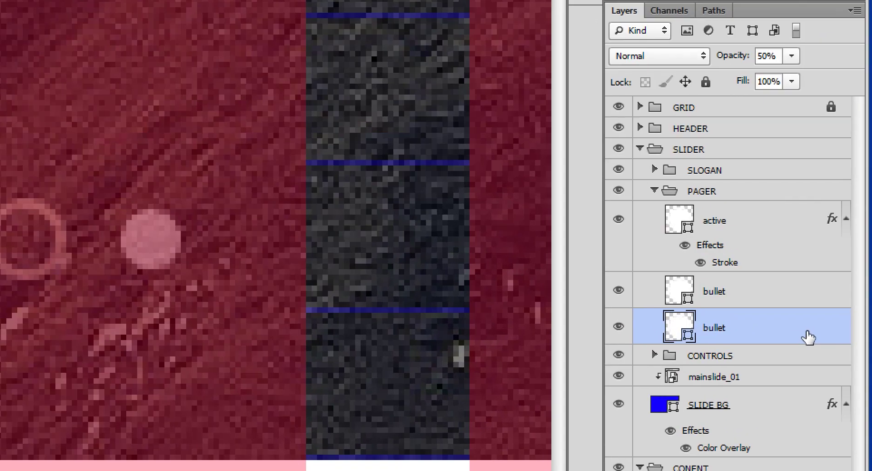
- Extend the stroked dot's layer name to active bullet
double_click(720, 221)
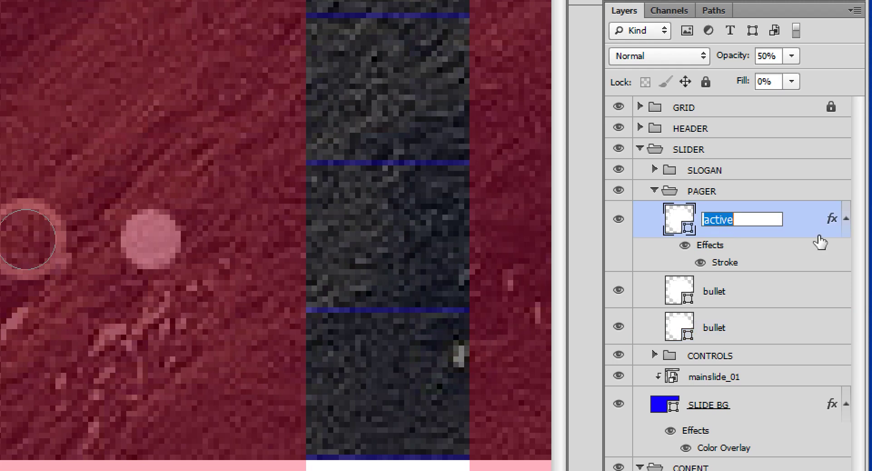
key("Right")
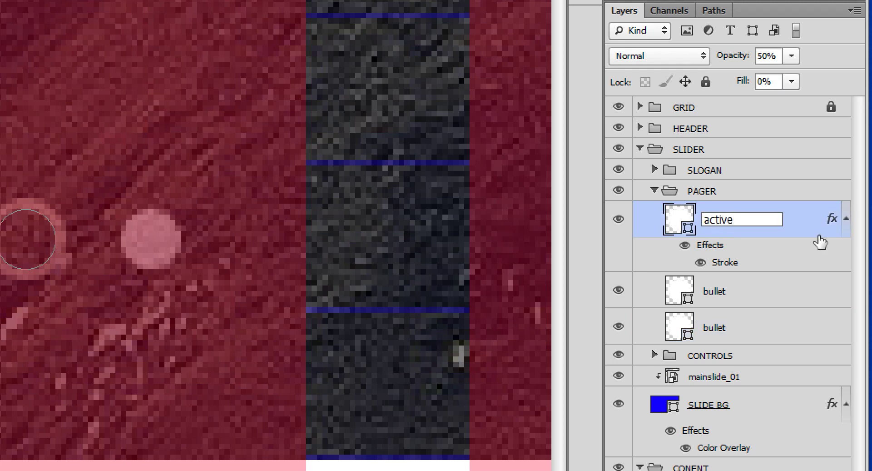
type("bullet")
key("BackSpace")
key("BackSpace")
key("BackSpace")
key("BackSpace")
type("llet")
key("Return")
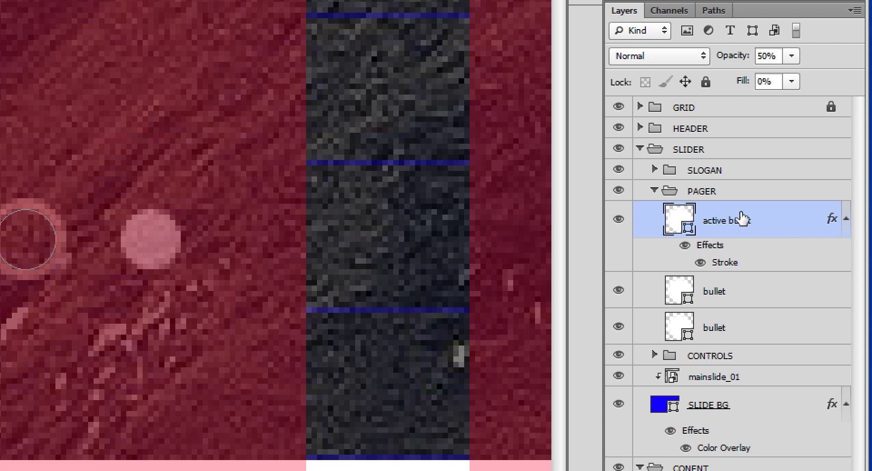
- Reorder the active bullet layer so it sits between the two bullet layers, and check each layer against its dot
left_click_drag(743, 220, 732, 305)
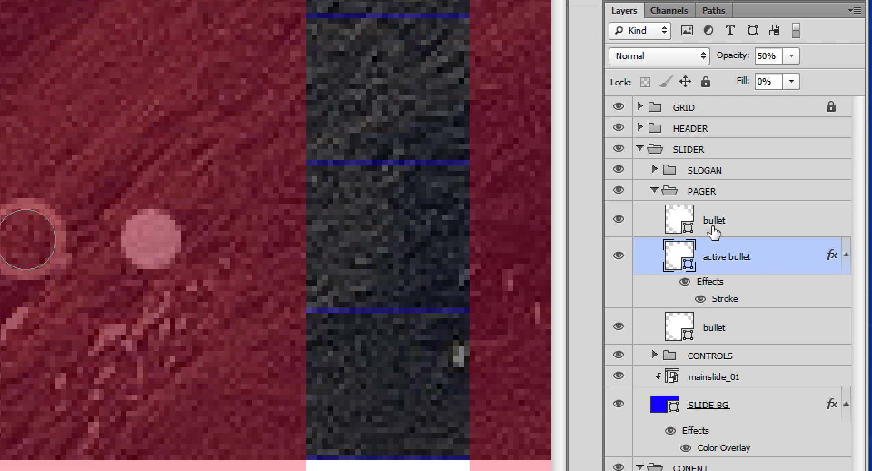
left_click(724, 227)
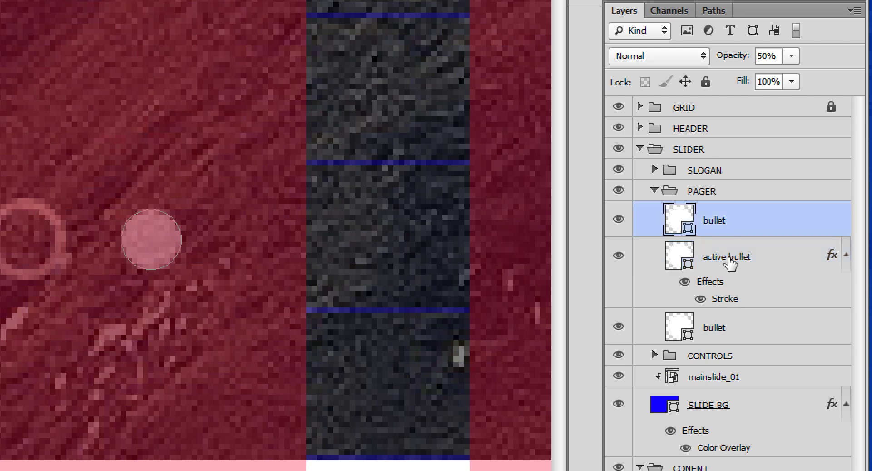
left_click(728, 263)
left_click(733, 328)
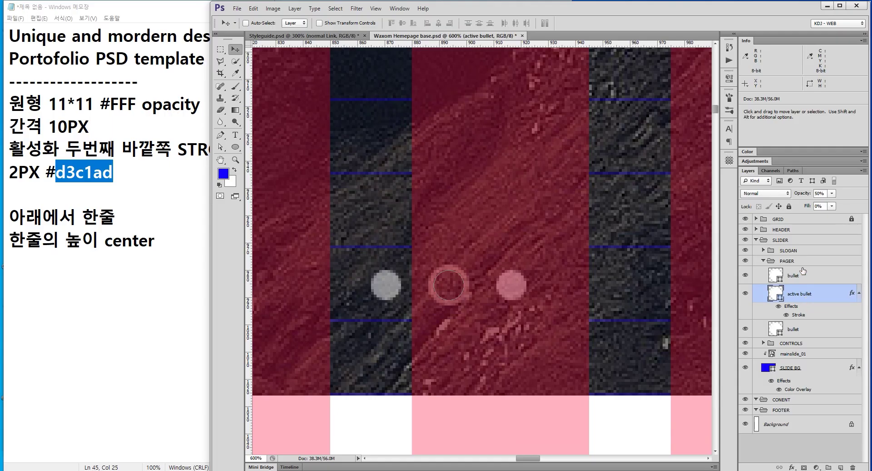
- Center the PAGER group horizontally on the whole canvas and check its position within the slider
left_click(729, 197)
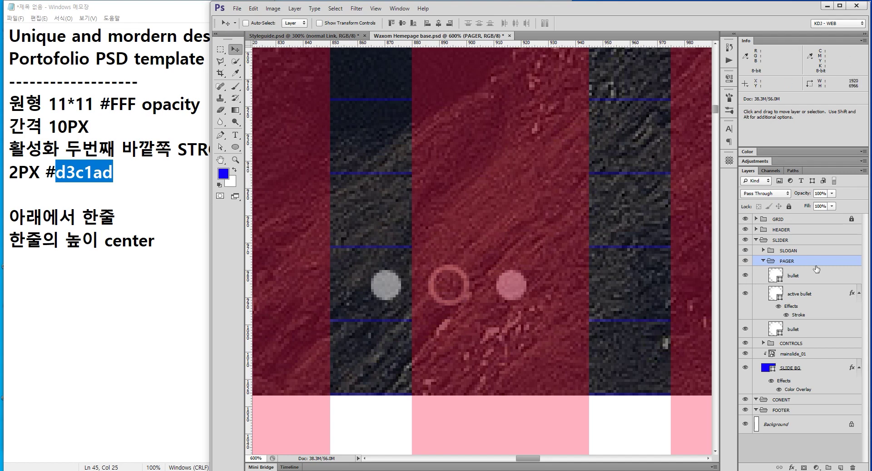
left_click(745, 261)
left_click(745, 261)
left_click_drag(369, 179, 404, 179)
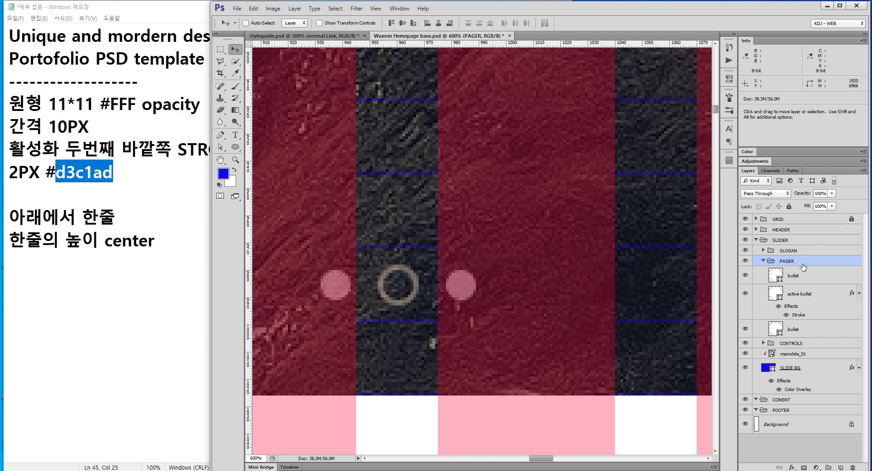
left_click(746, 260)
left_click(745, 260)
key("ctrl+minus")
key("ctrl+minus")
key("ctrl+minus")
key("ctrl+minus")
key("ctrl+minus")
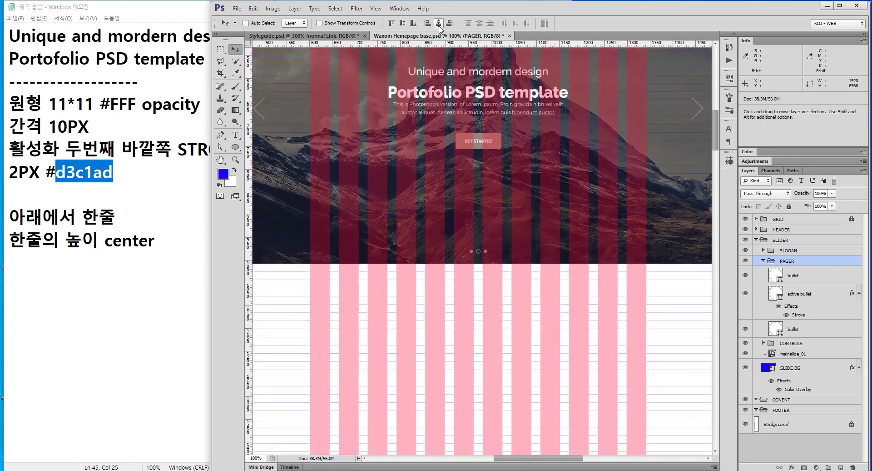
key("ctrl+minus")
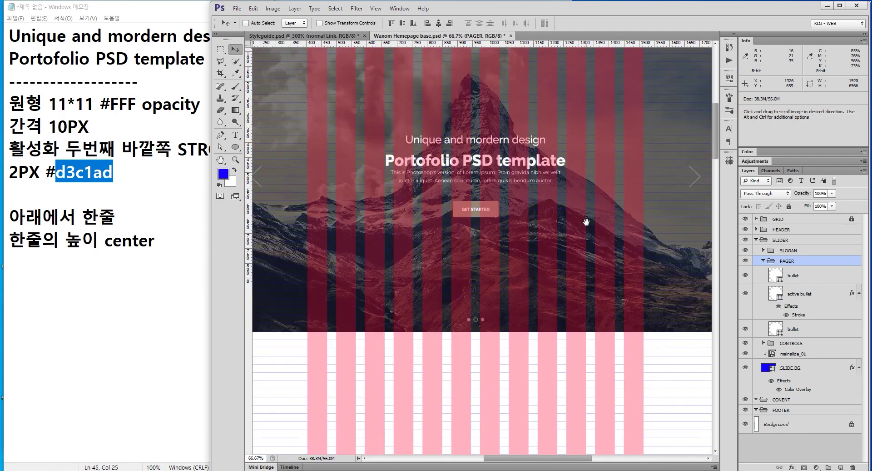
left_click_drag(587, 221, 599, 254)
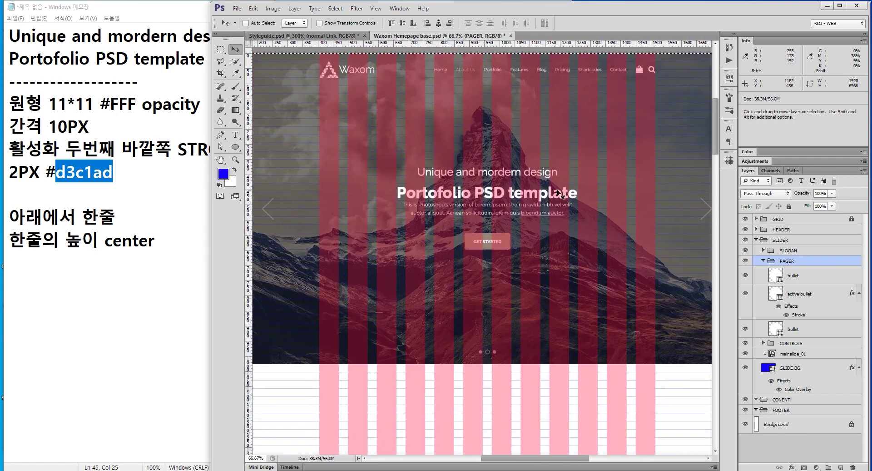
- Clear the canvas selection and collapse the SLIDER group
key("ctrl+d")
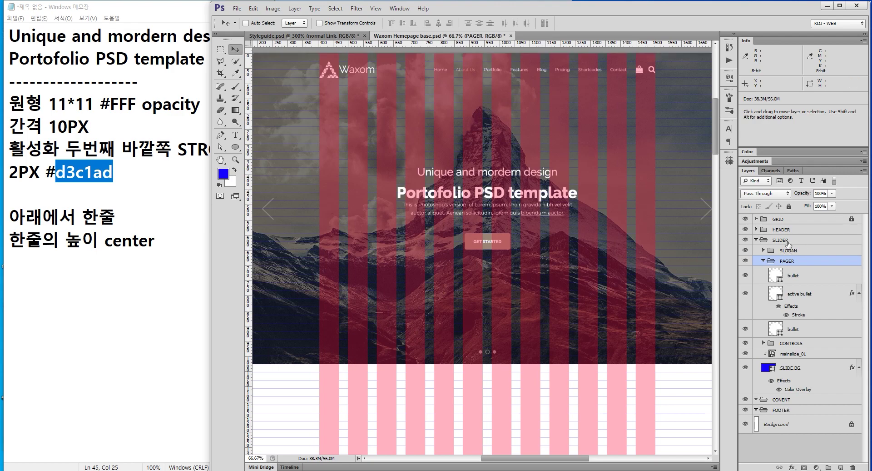
left_click(787, 241)
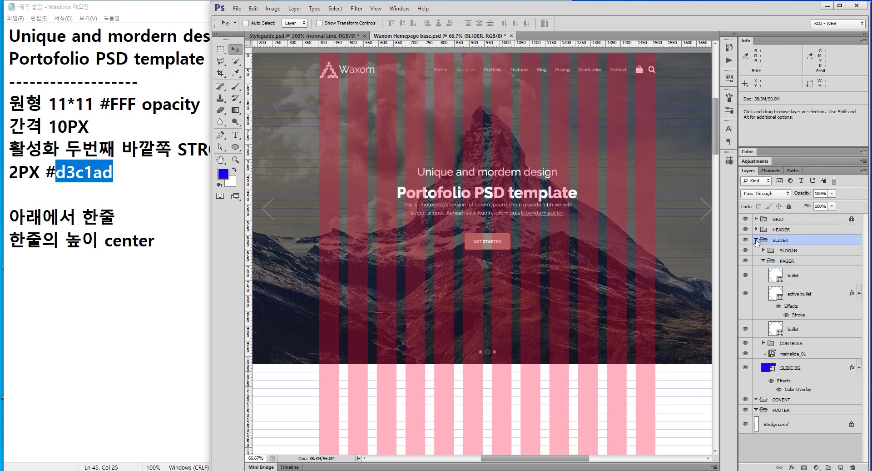
left_click(756, 241)
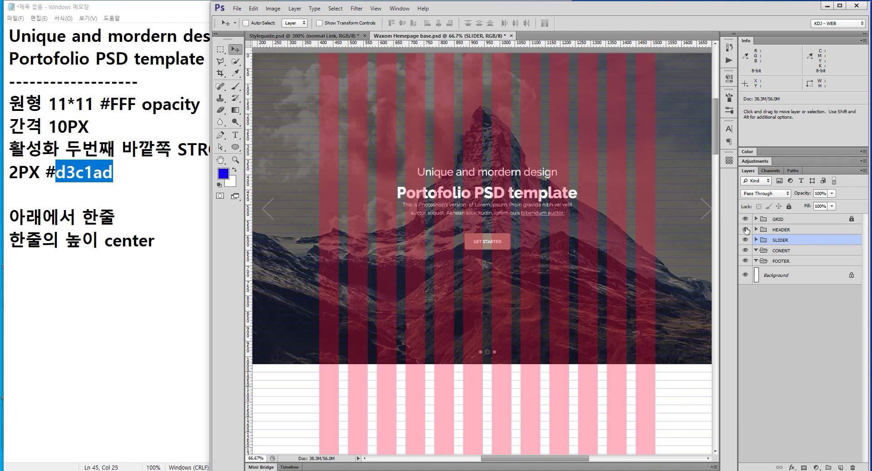
- Toggle the visibility of the HEADER and SLIDER groups to examine what each one contains
left_click(746, 230)
left_click(746, 230)
left_click(745, 230)
left_click(746, 229)
left_click(746, 229)
left_click(746, 240)
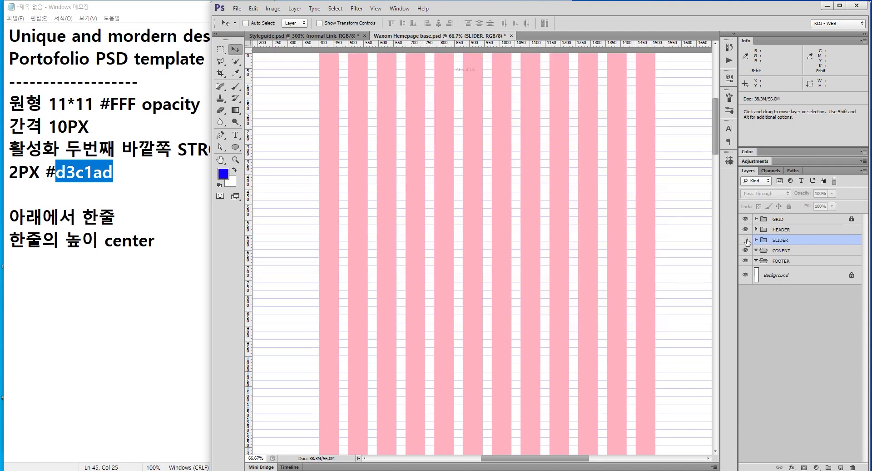
left_click(745, 240)
left_click(746, 240)
left_click(745, 240)
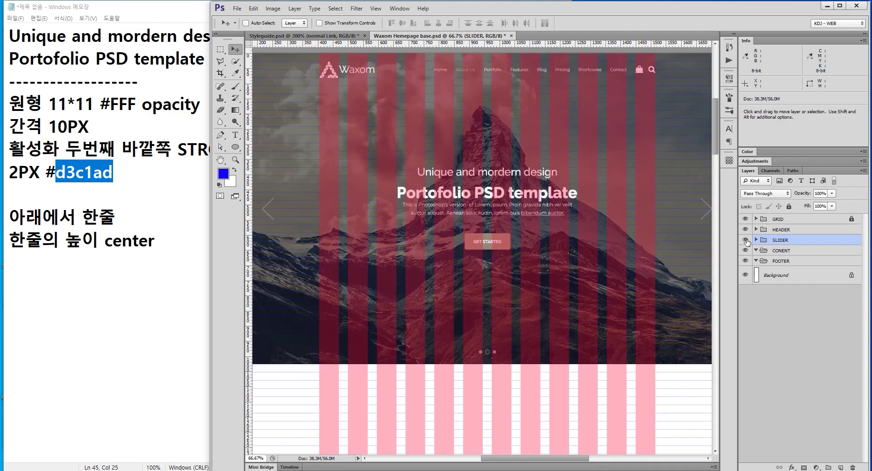